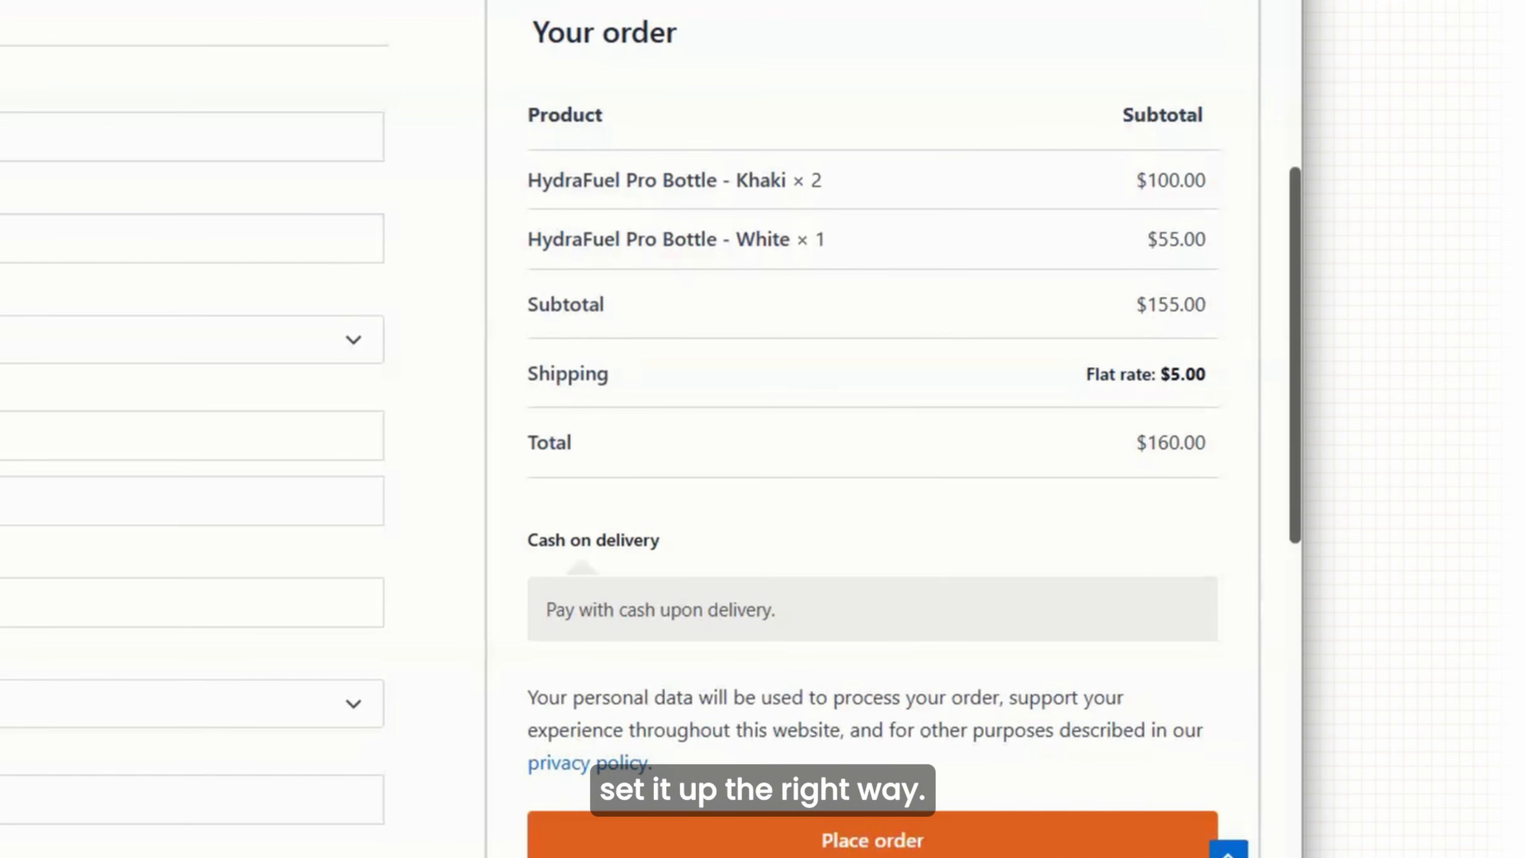
Review the checkout summary: two HydraFuel Pro Bottles, $5.00 flat-rate shipping, $160.00 total.
scroll(1191, 388, down, 1)
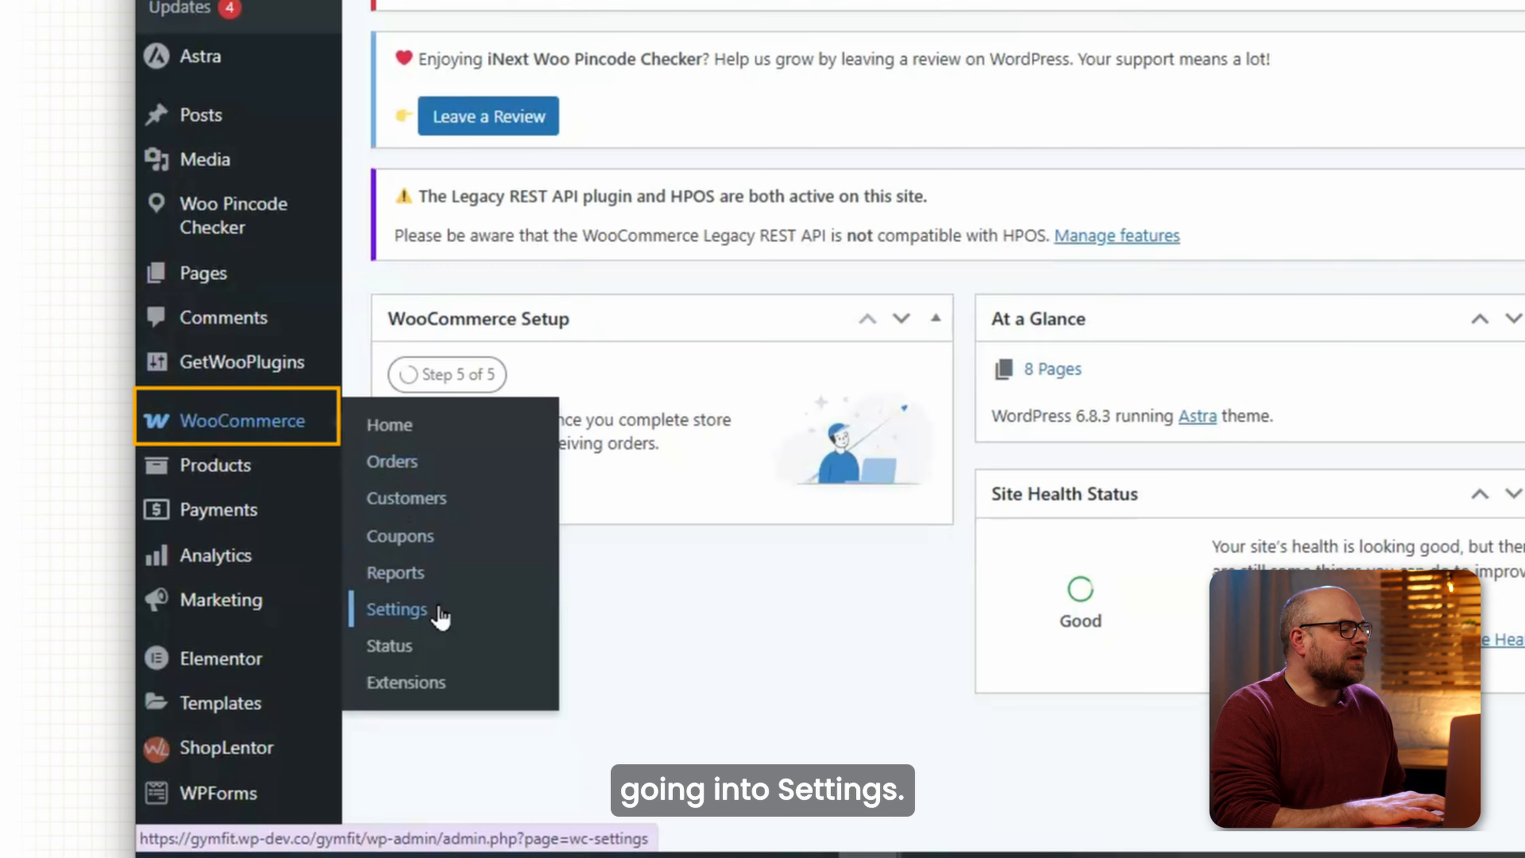
Go to WooCommerce Settings and bring up the Tax settings page.
click(440, 611)
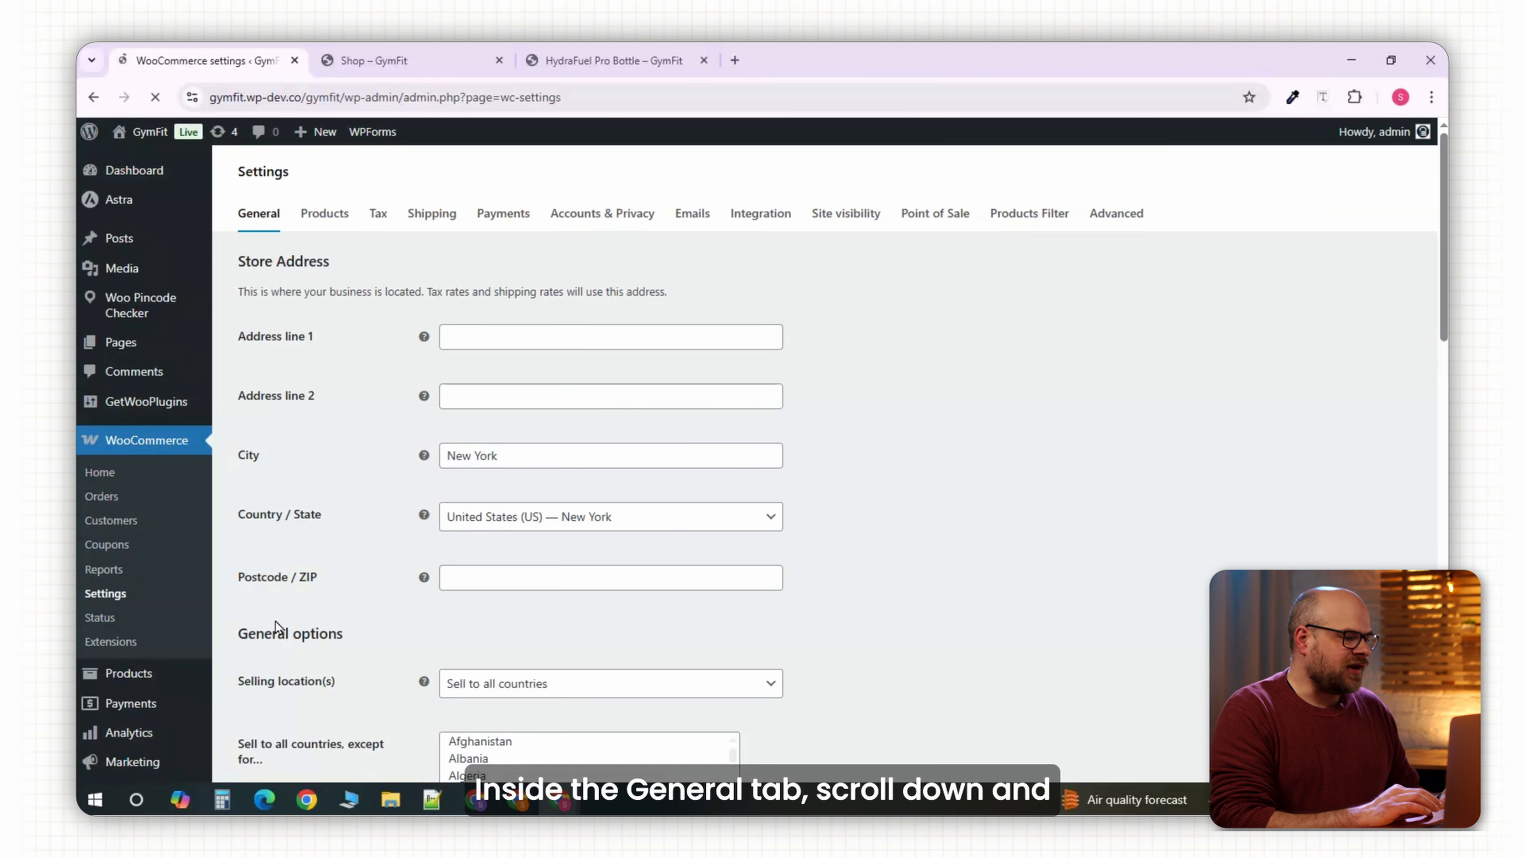
scroll(278, 628, down, 8)
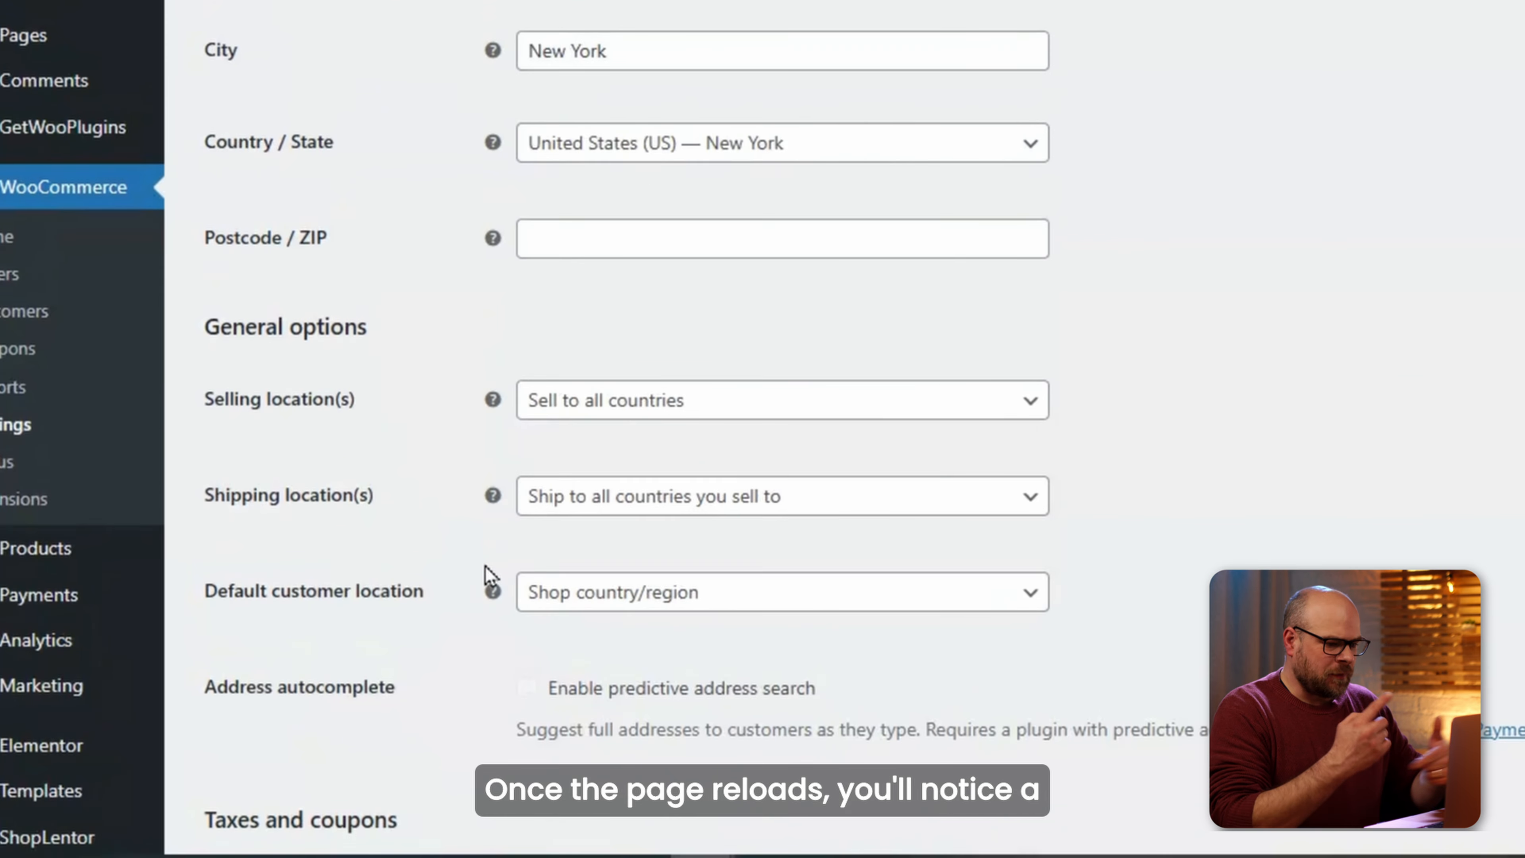
scroll(488, 574, up, 10)
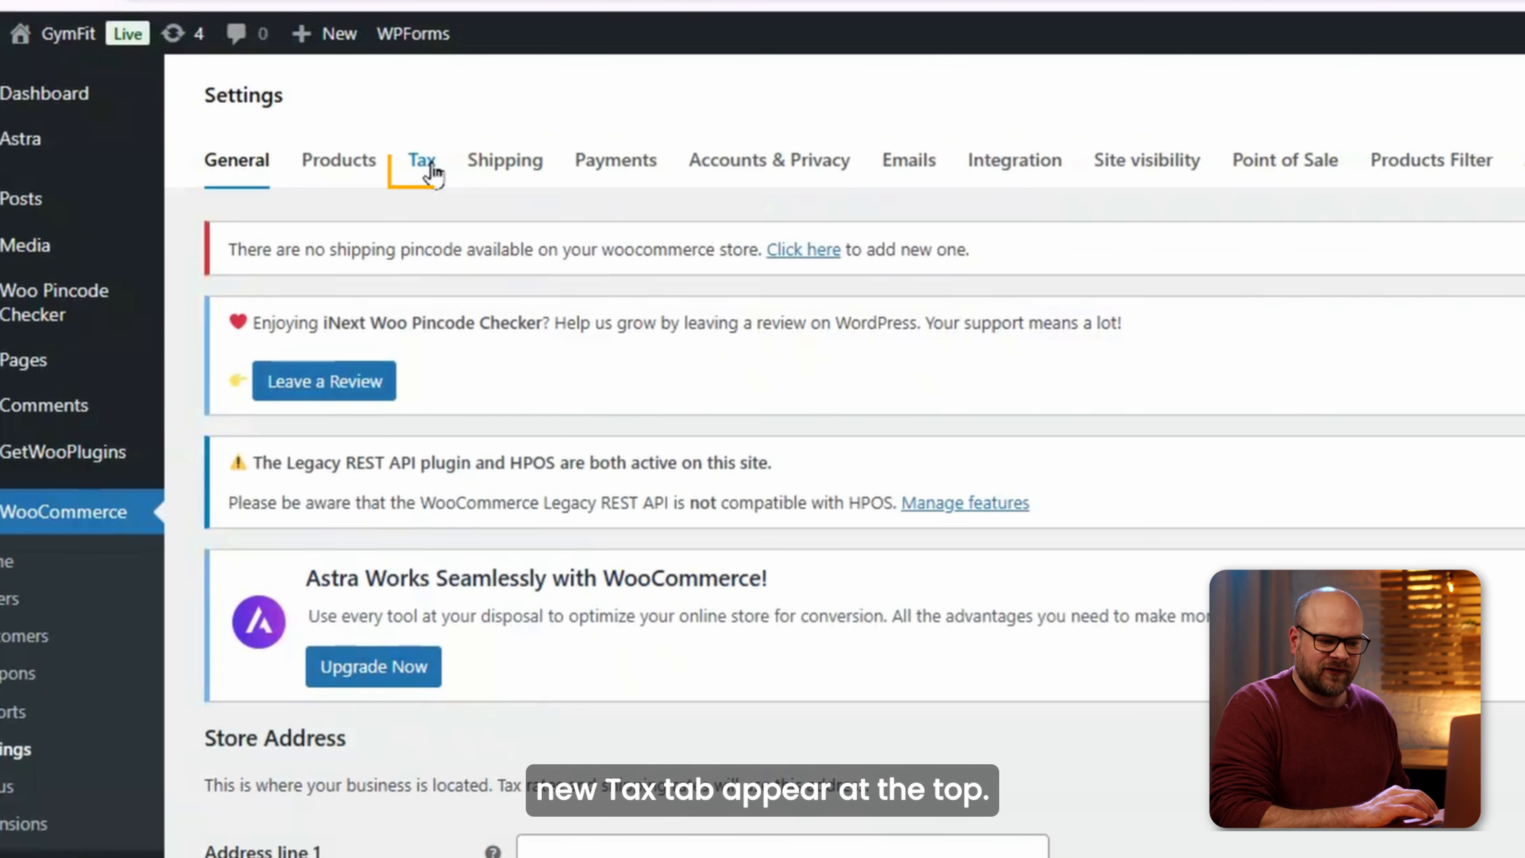
click(432, 173)
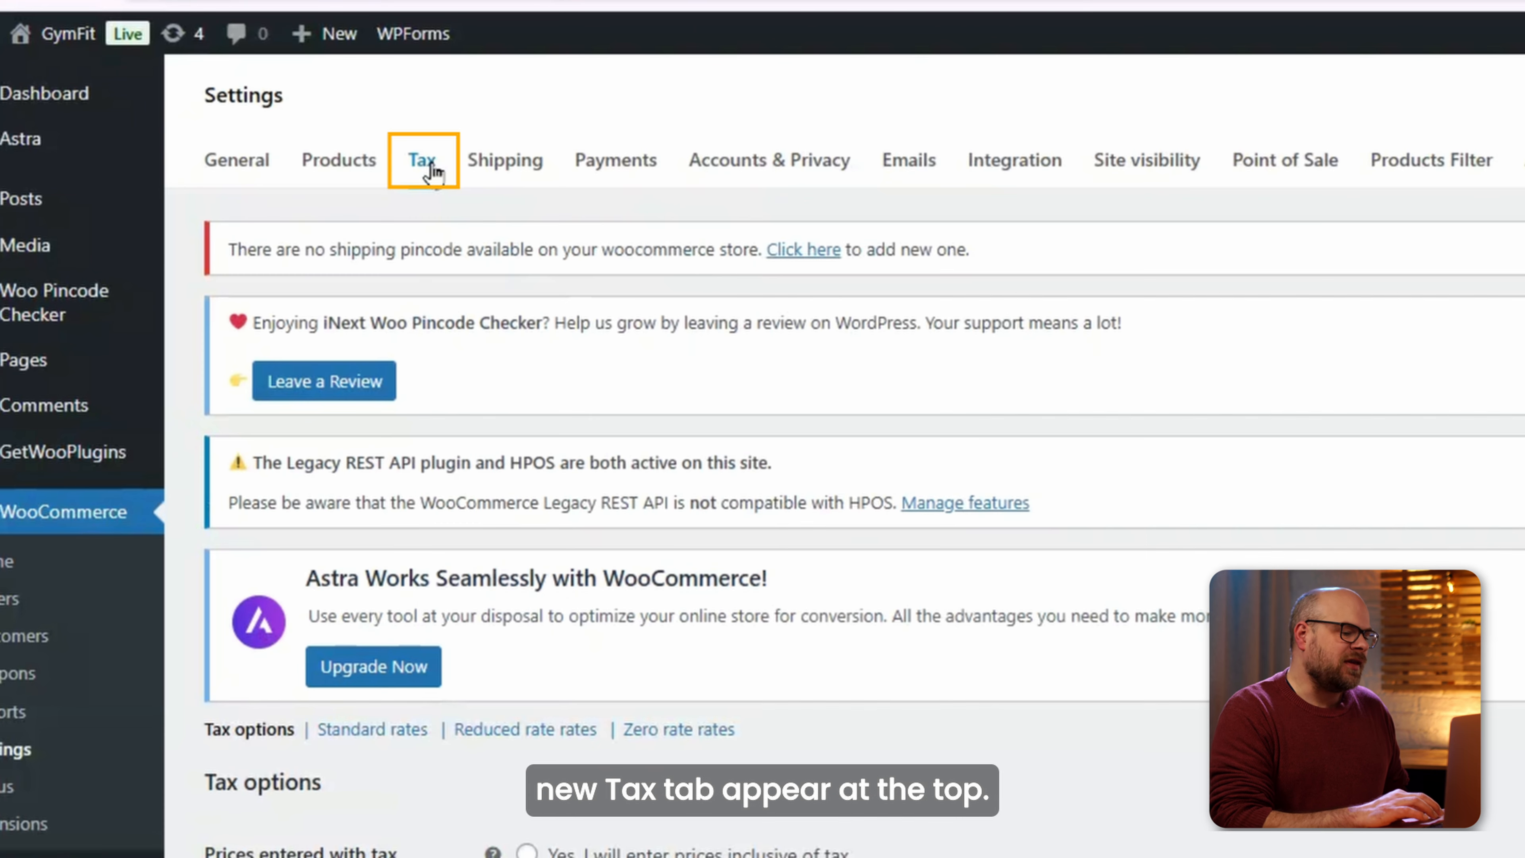
scroll(487, 487, down, 5)
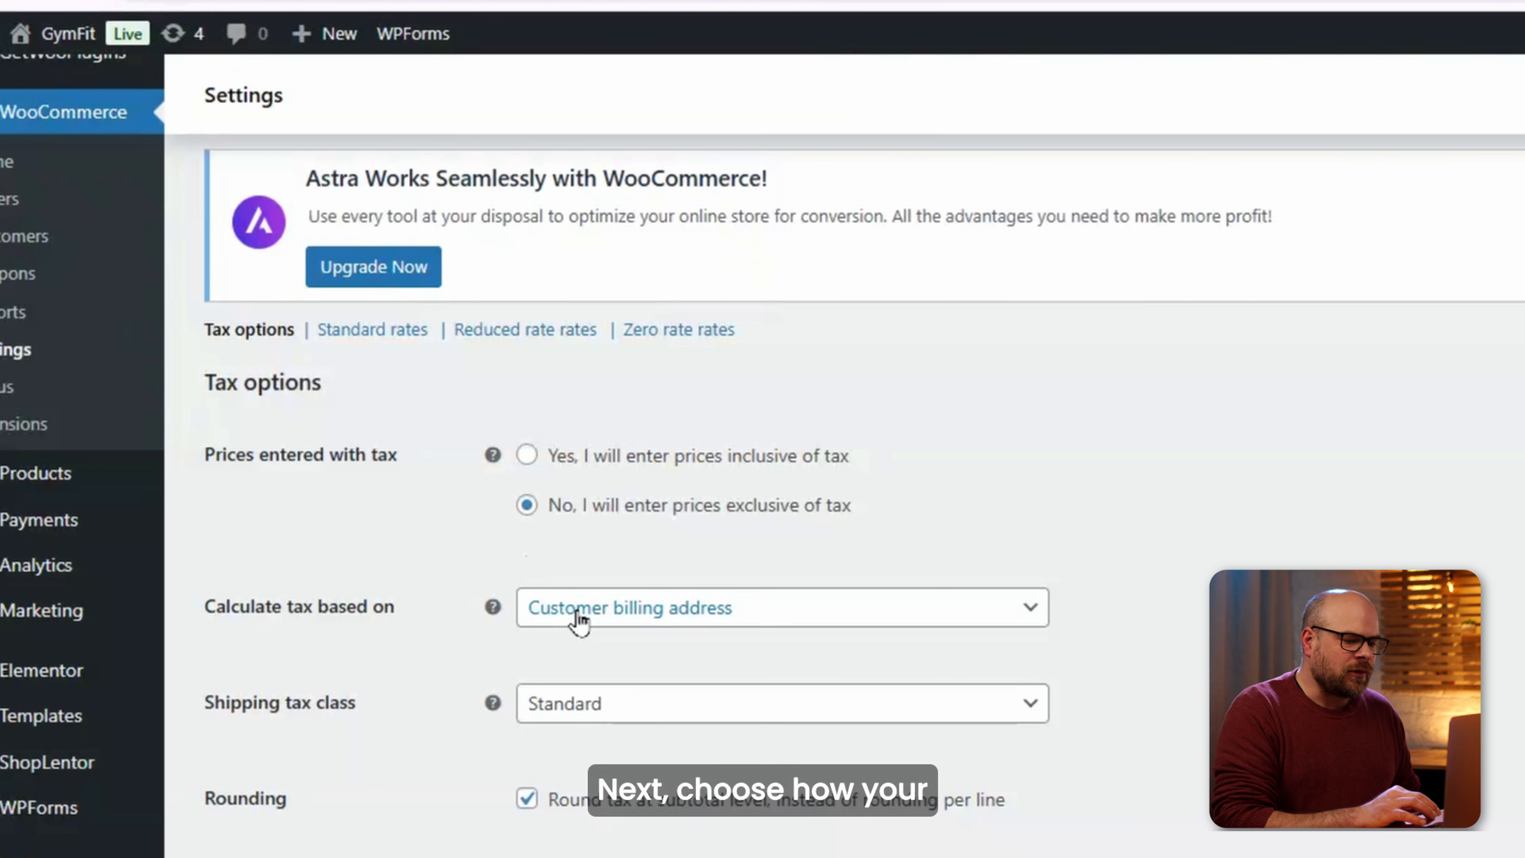
click(570, 619)
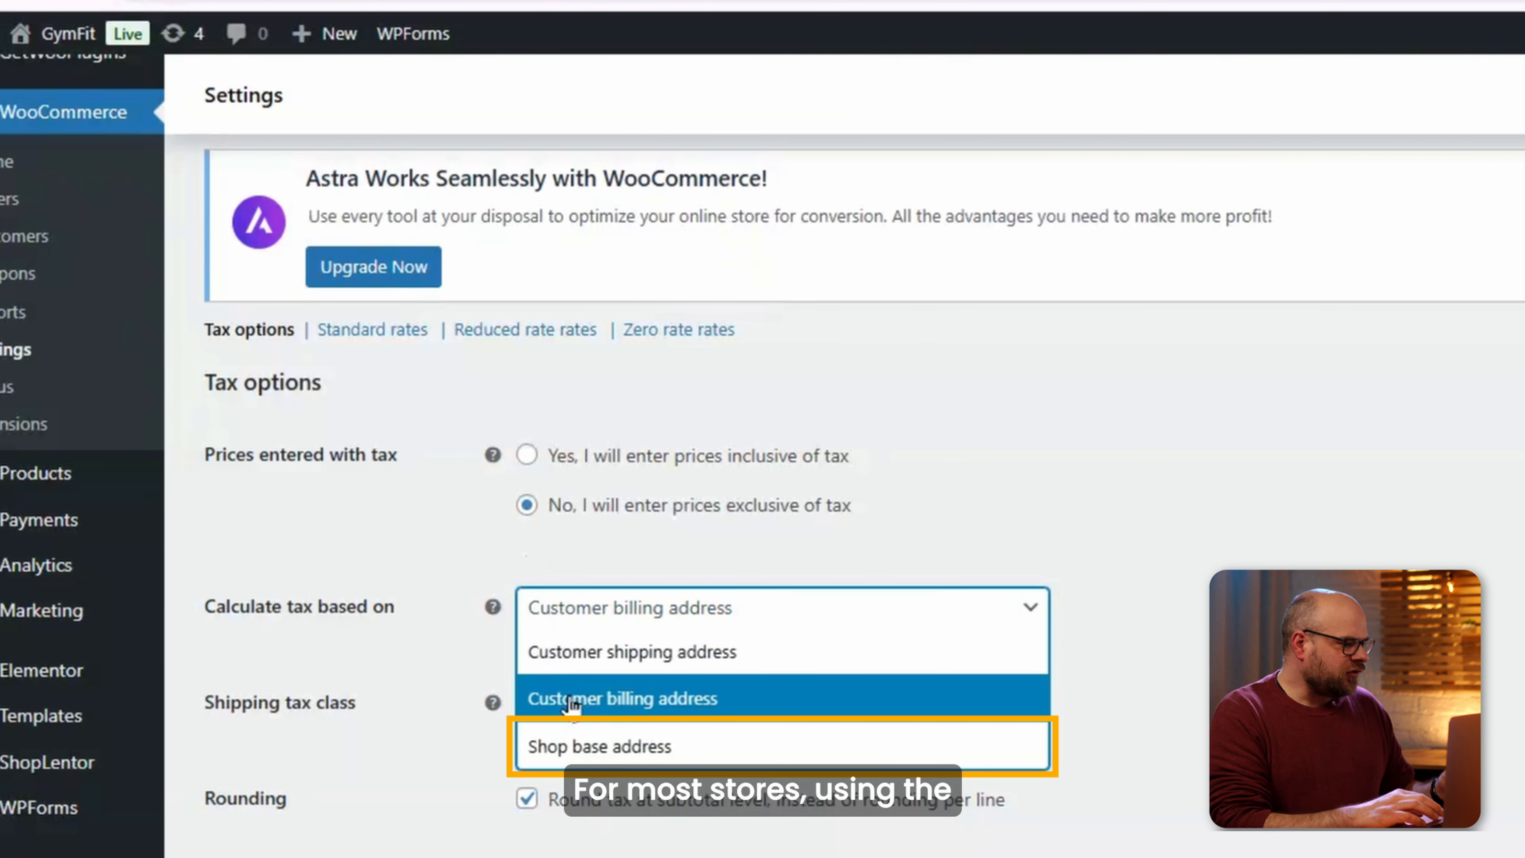
Keep billing-address tax basis and the Standard shipping tax class, and round tax per line.
click(618, 709)
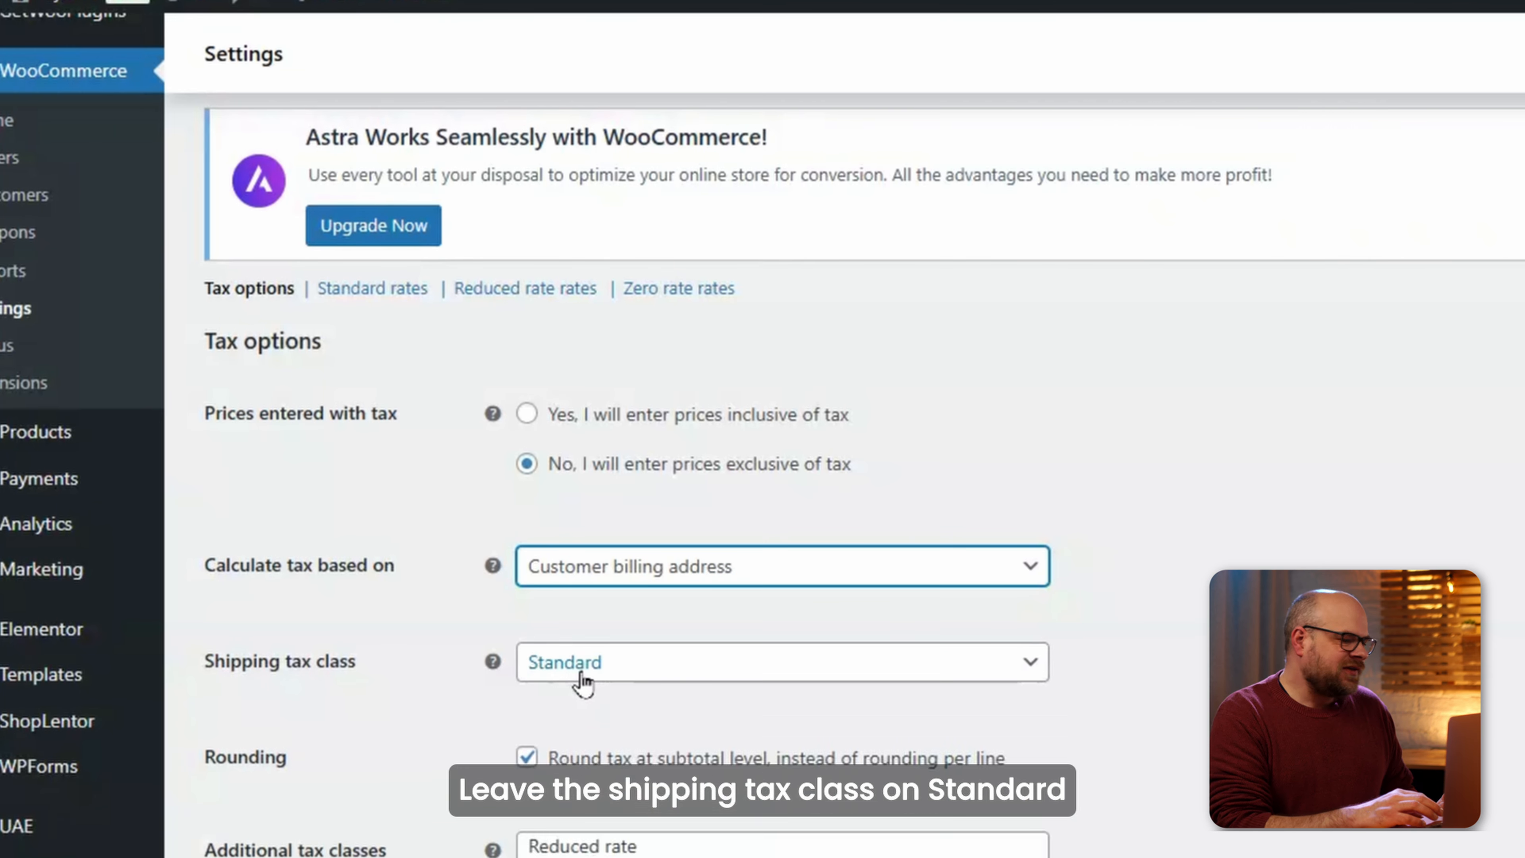
click(582, 705)
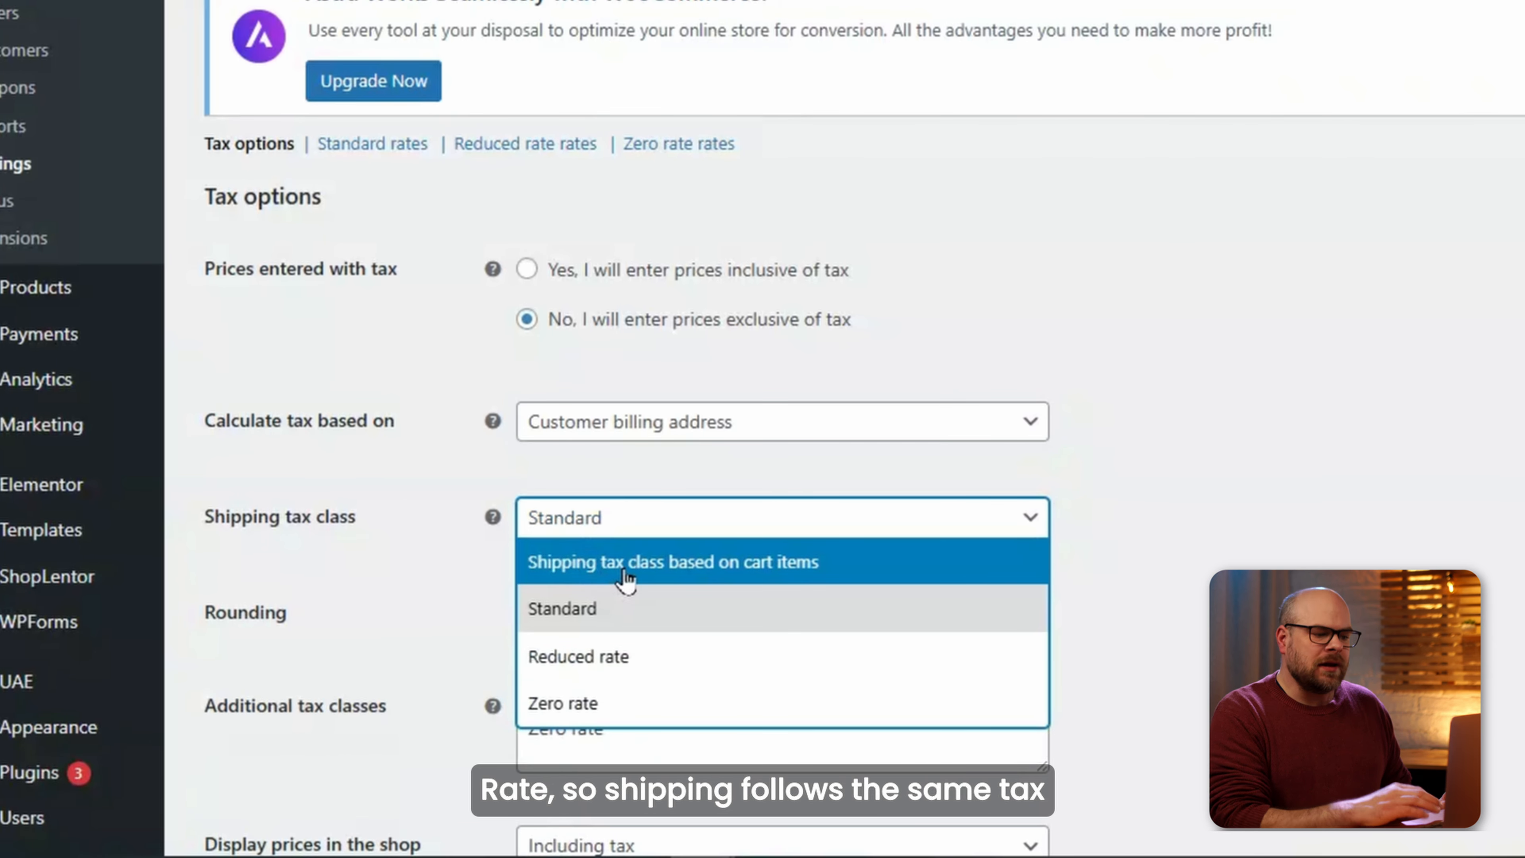
click(608, 612)
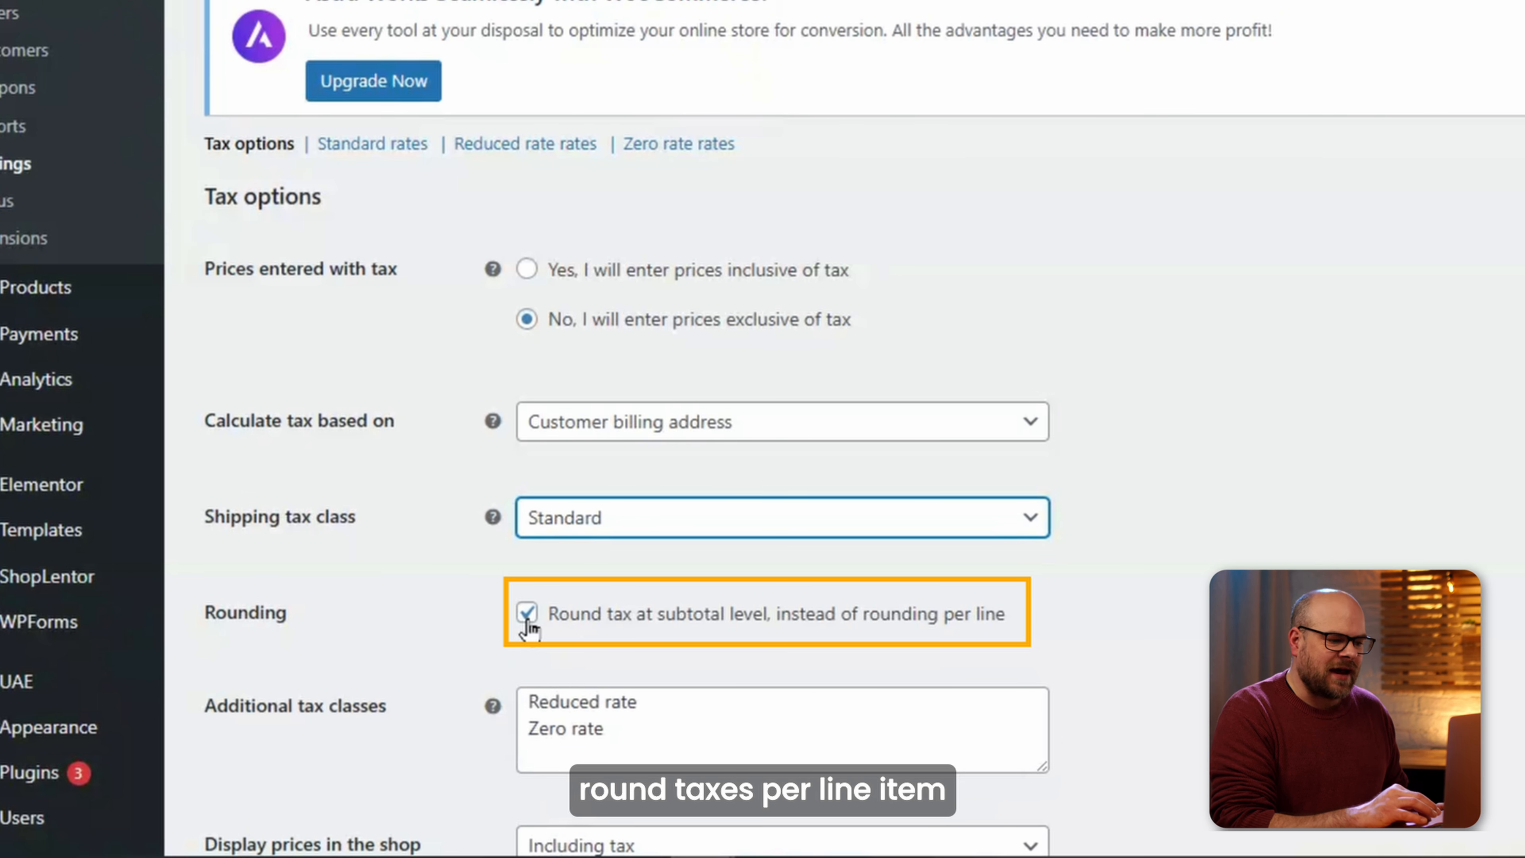
click(527, 615)
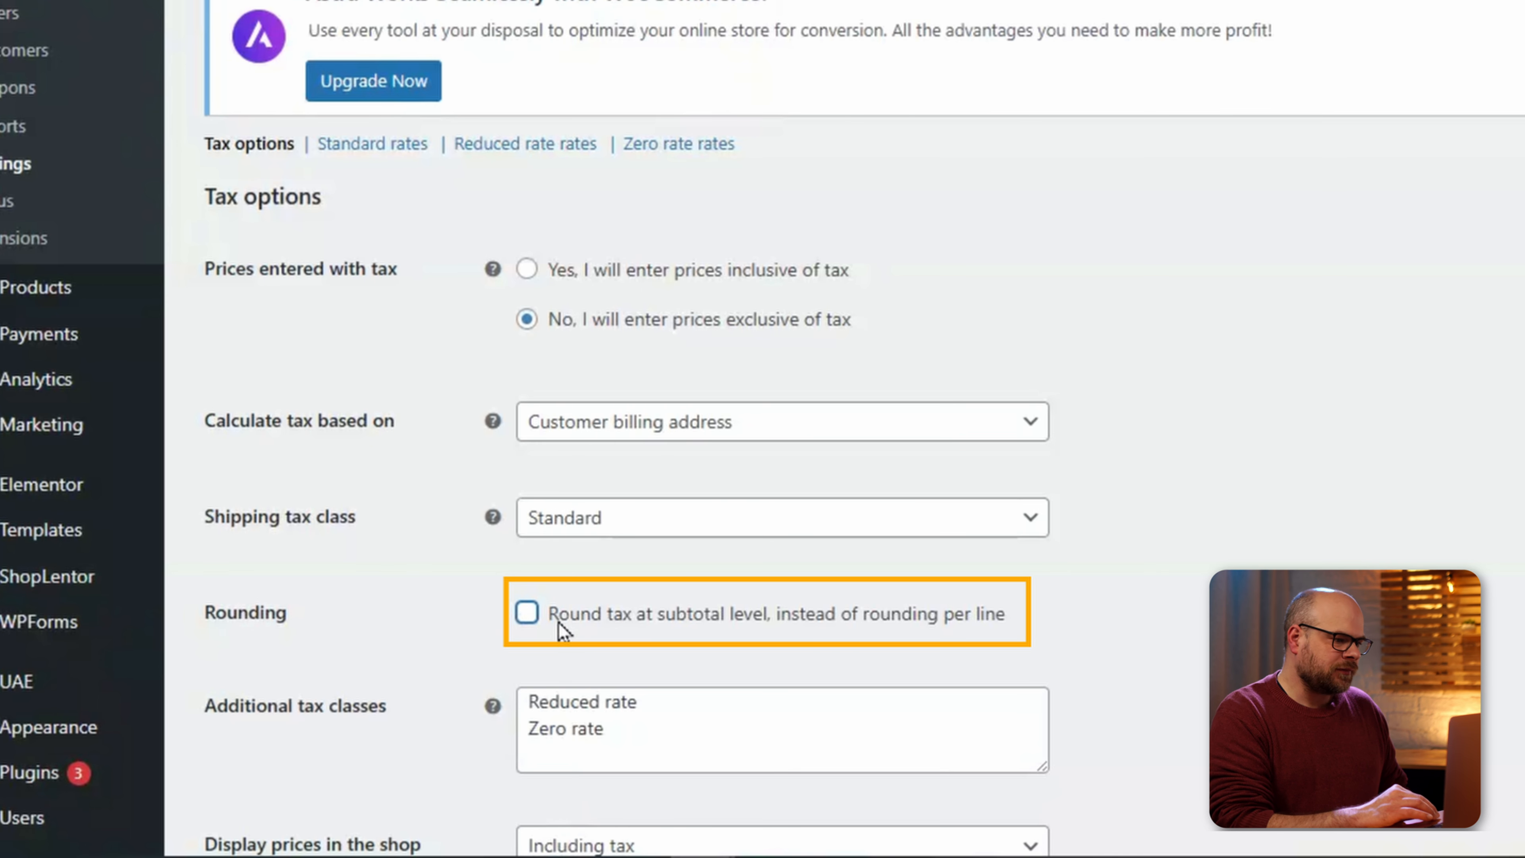
scroll(671, 628, down, 4)
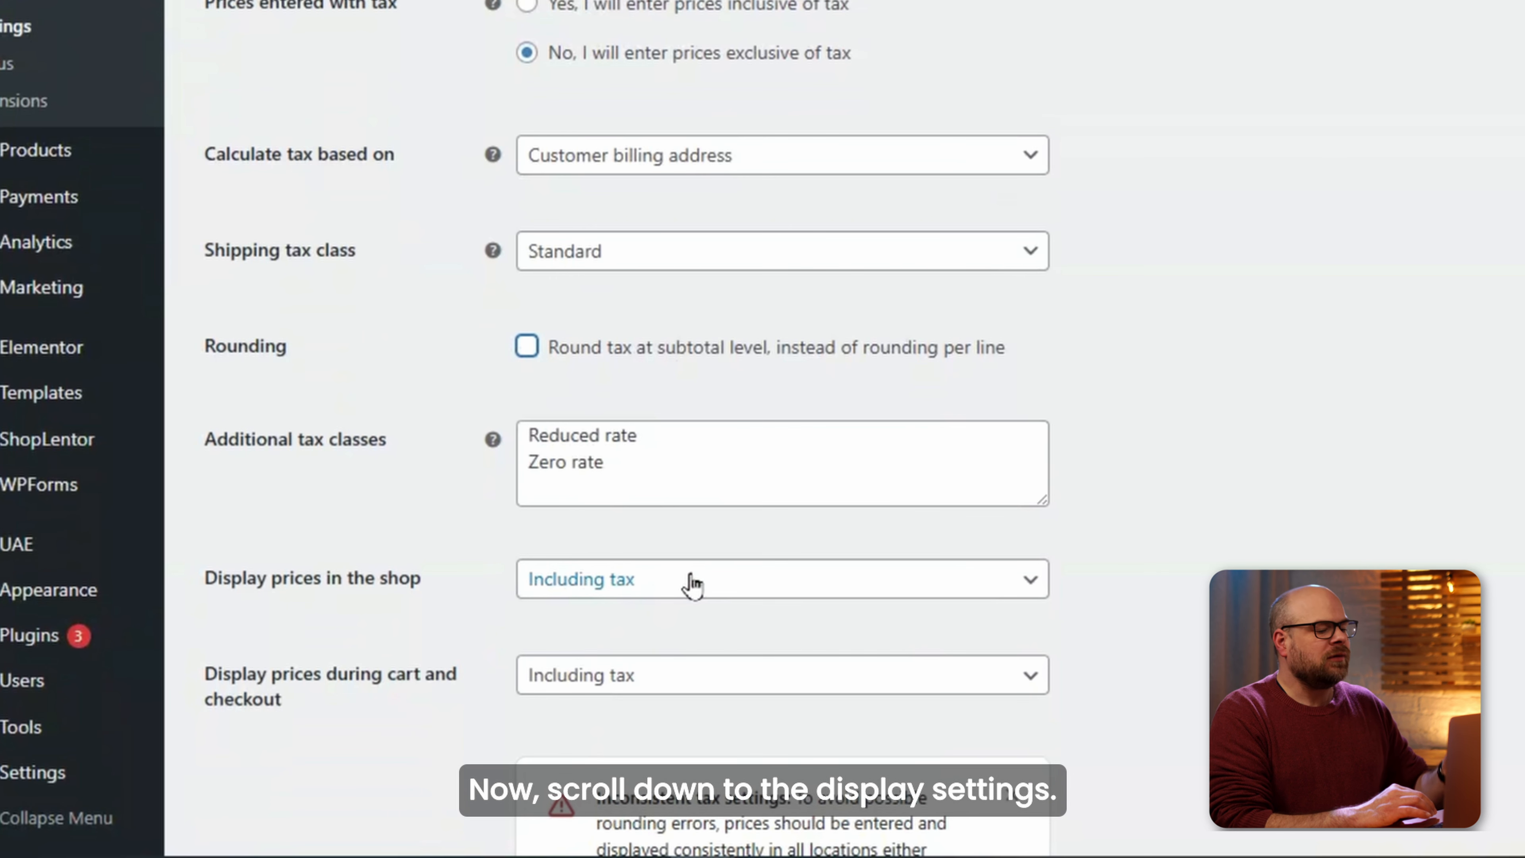
Show shop prices excluding tax, keep cart and checkout including tax, and save.
click(663, 588)
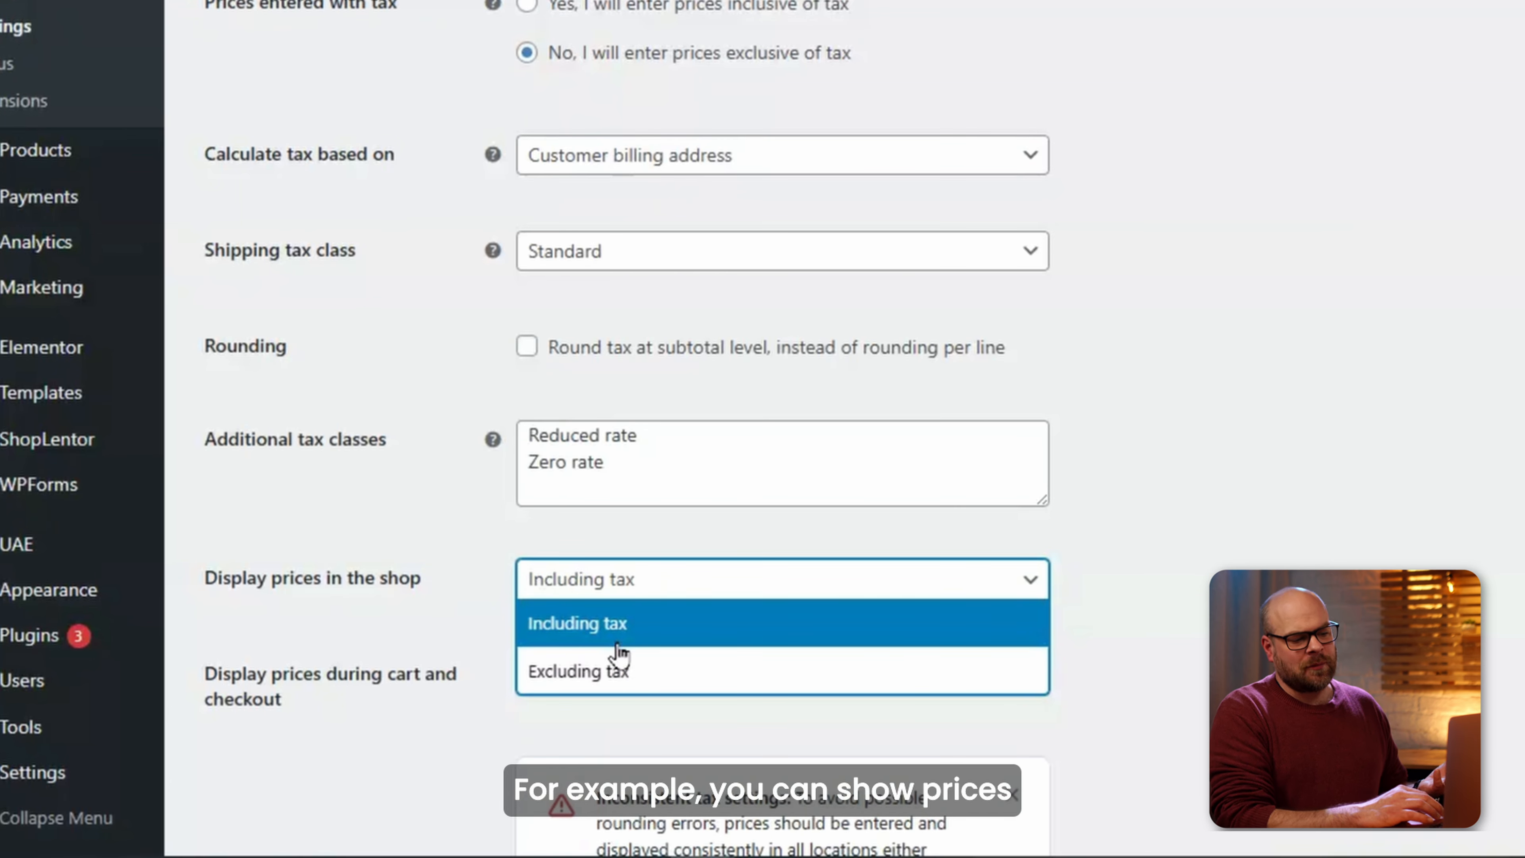
click(639, 685)
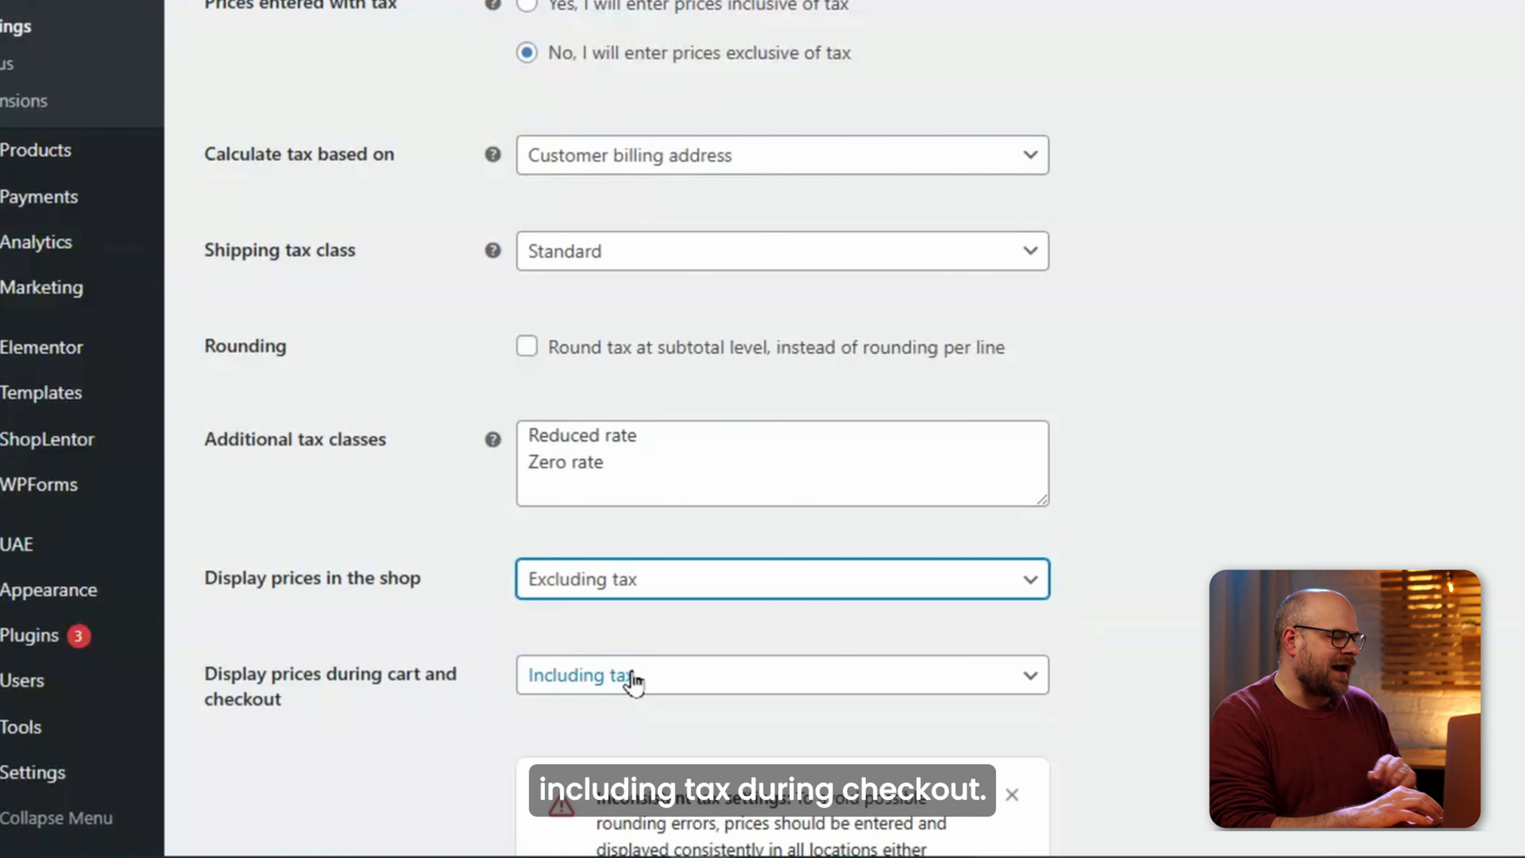
click(633, 682)
scroll(487, 619, down, 8)
click(303, 723)
Add an 18% Standard tax rate for the US, not applied to shipping, and save it.
scroll(343, 390, down, 3)
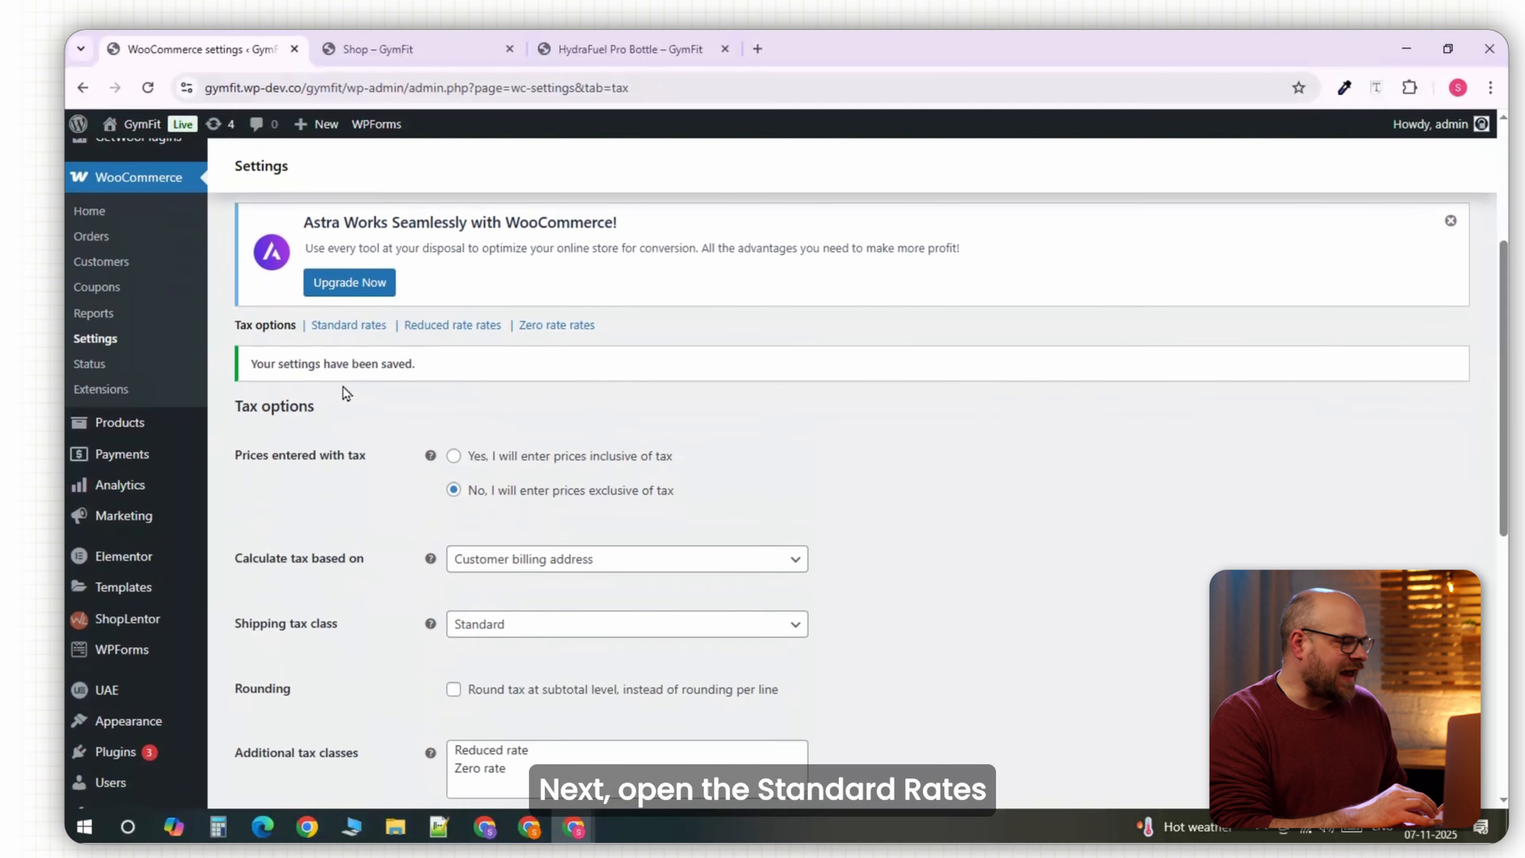
click(348, 324)
scroll(328, 349, down, 2)
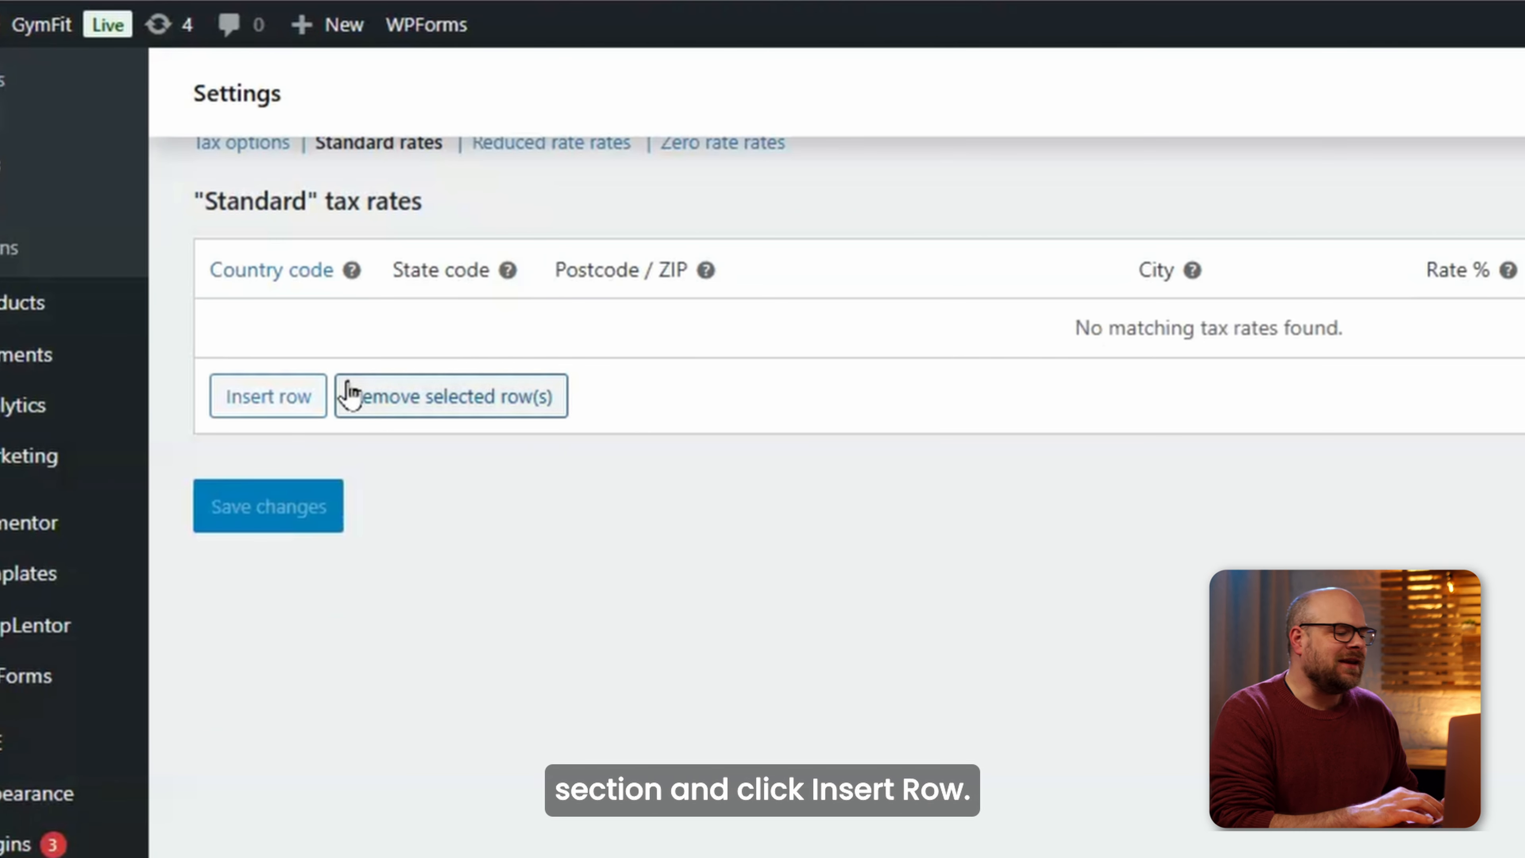
click(306, 398)
click(270, 343)
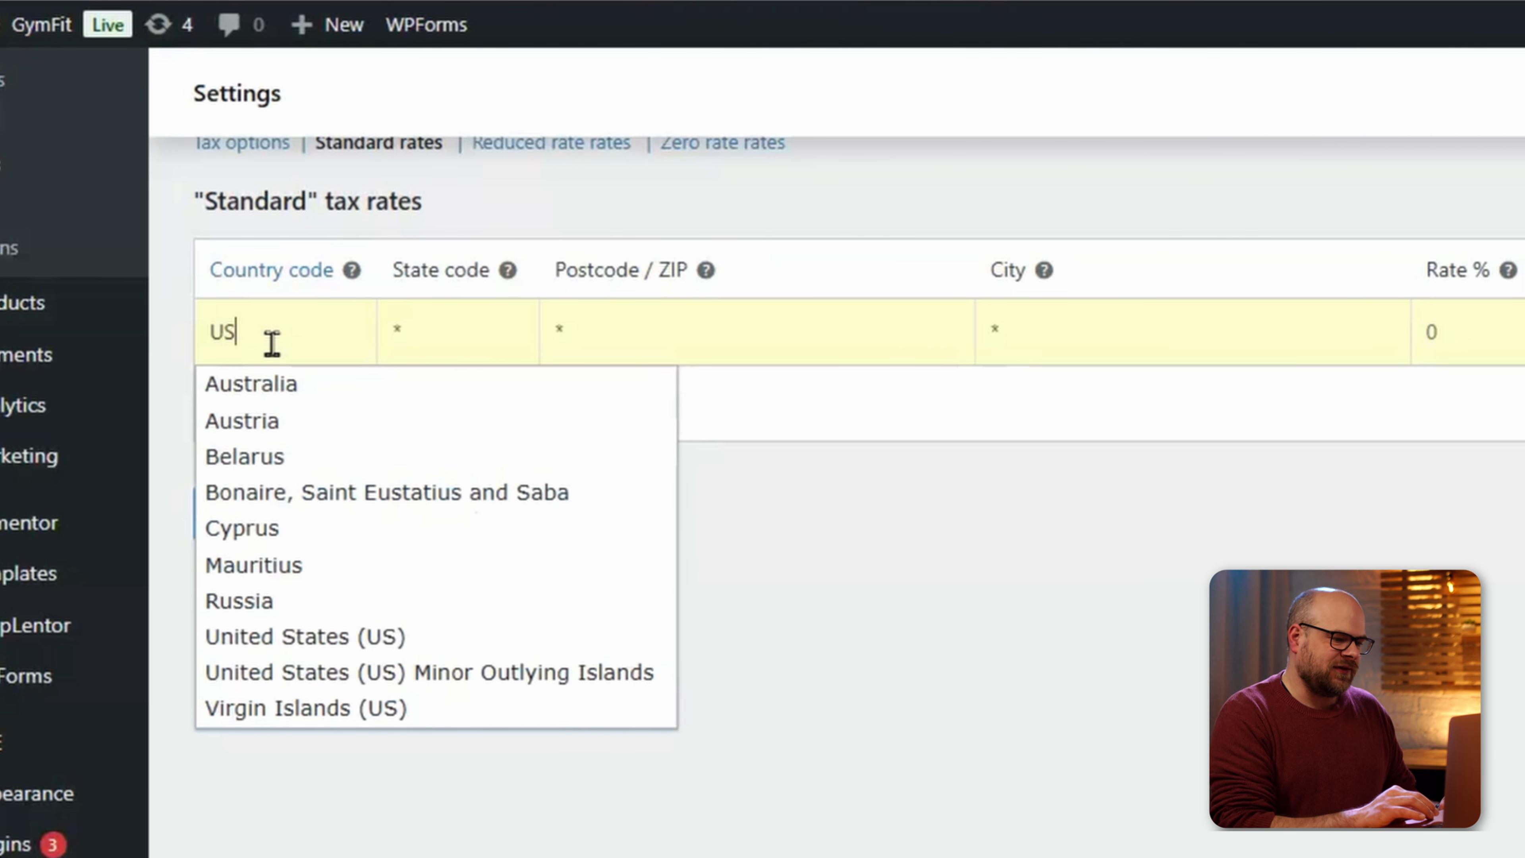
click(1468, 340)
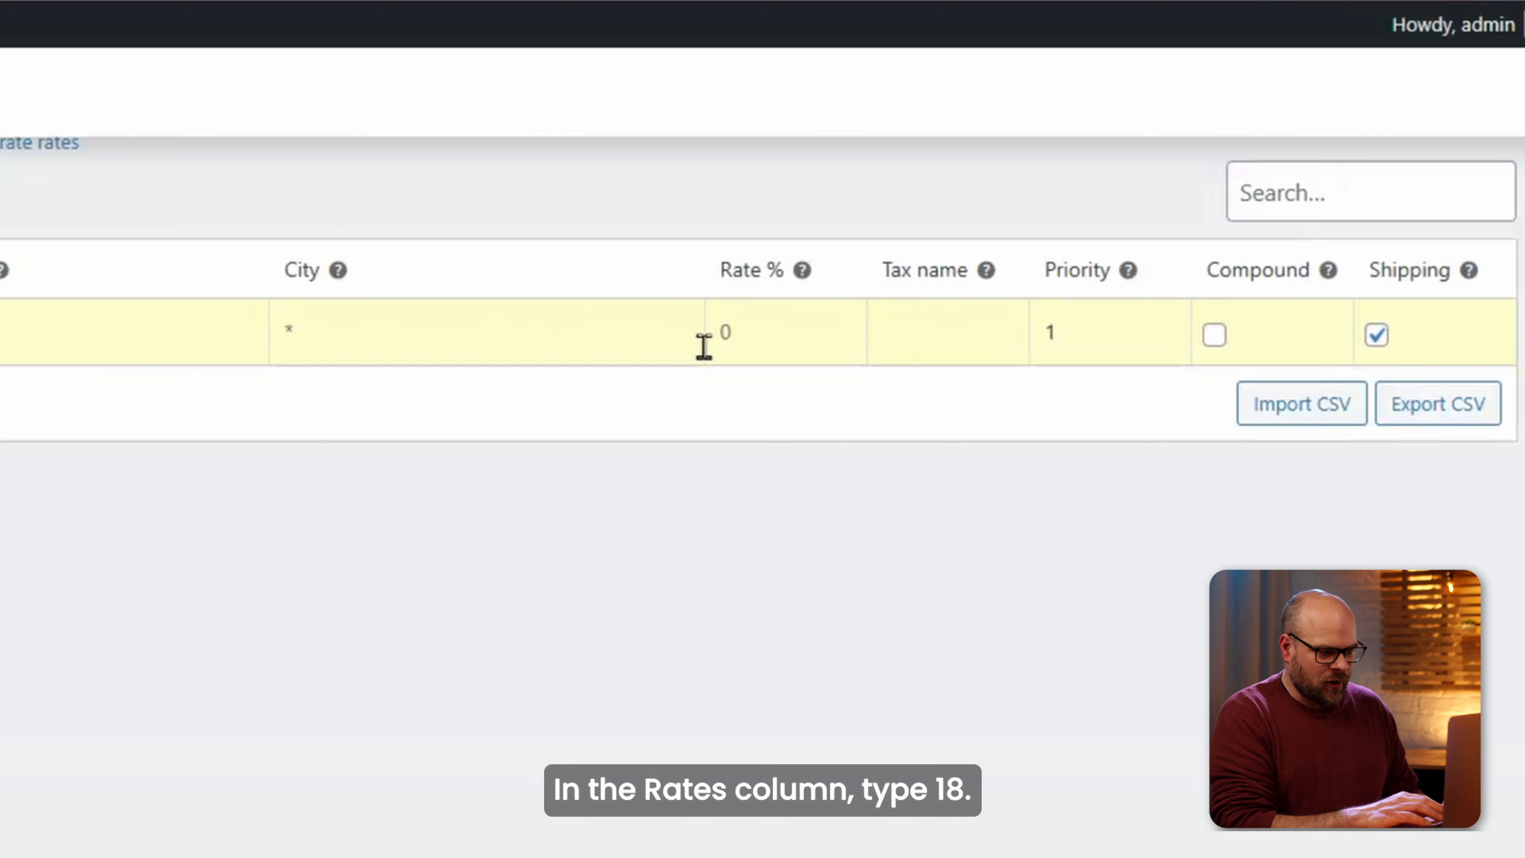
text(18)
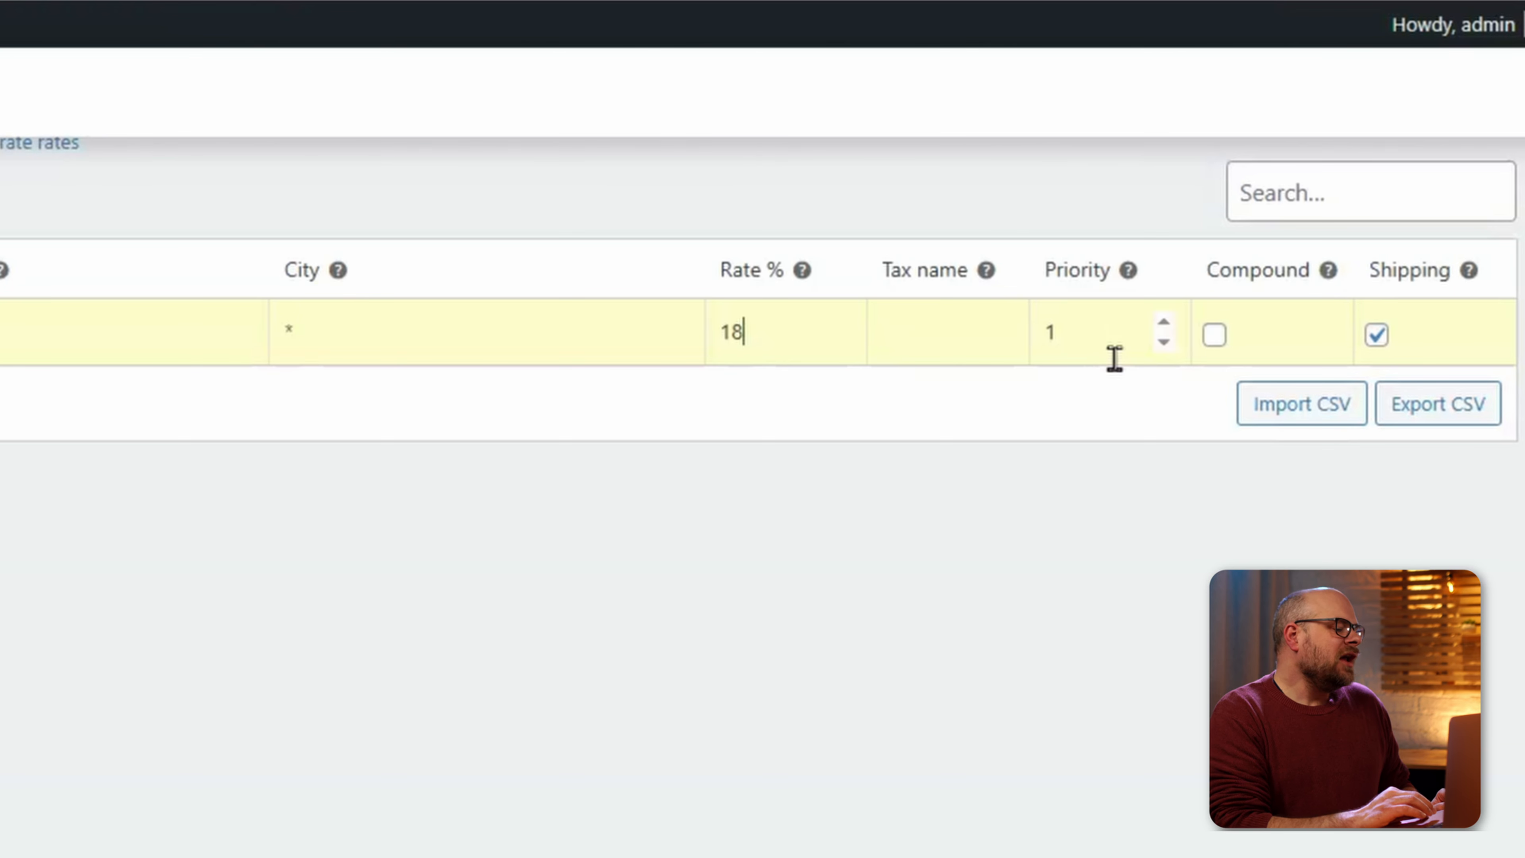
click(1380, 348)
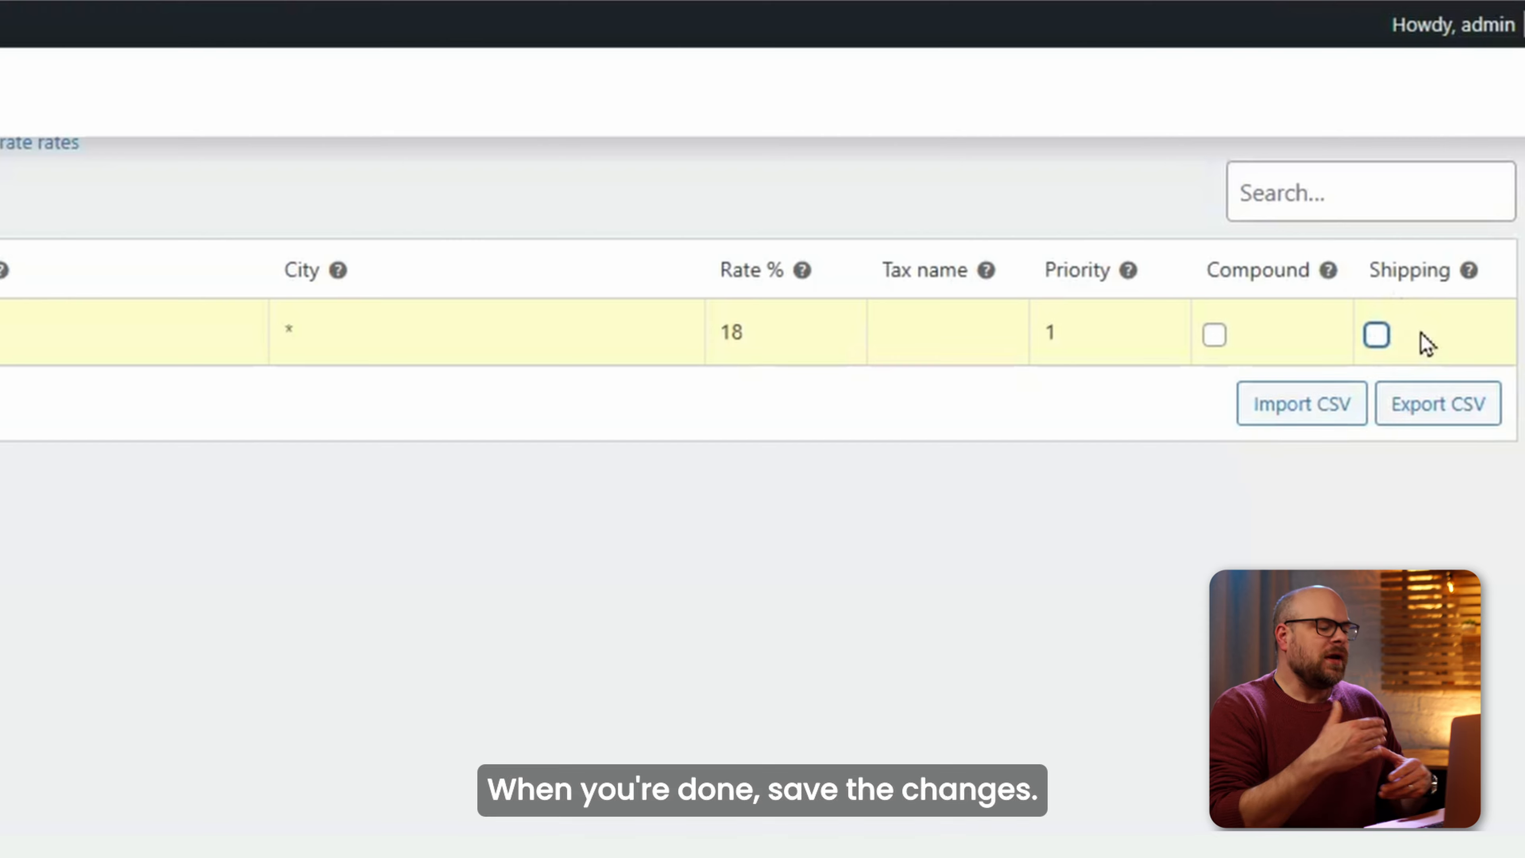
click(86, 441)
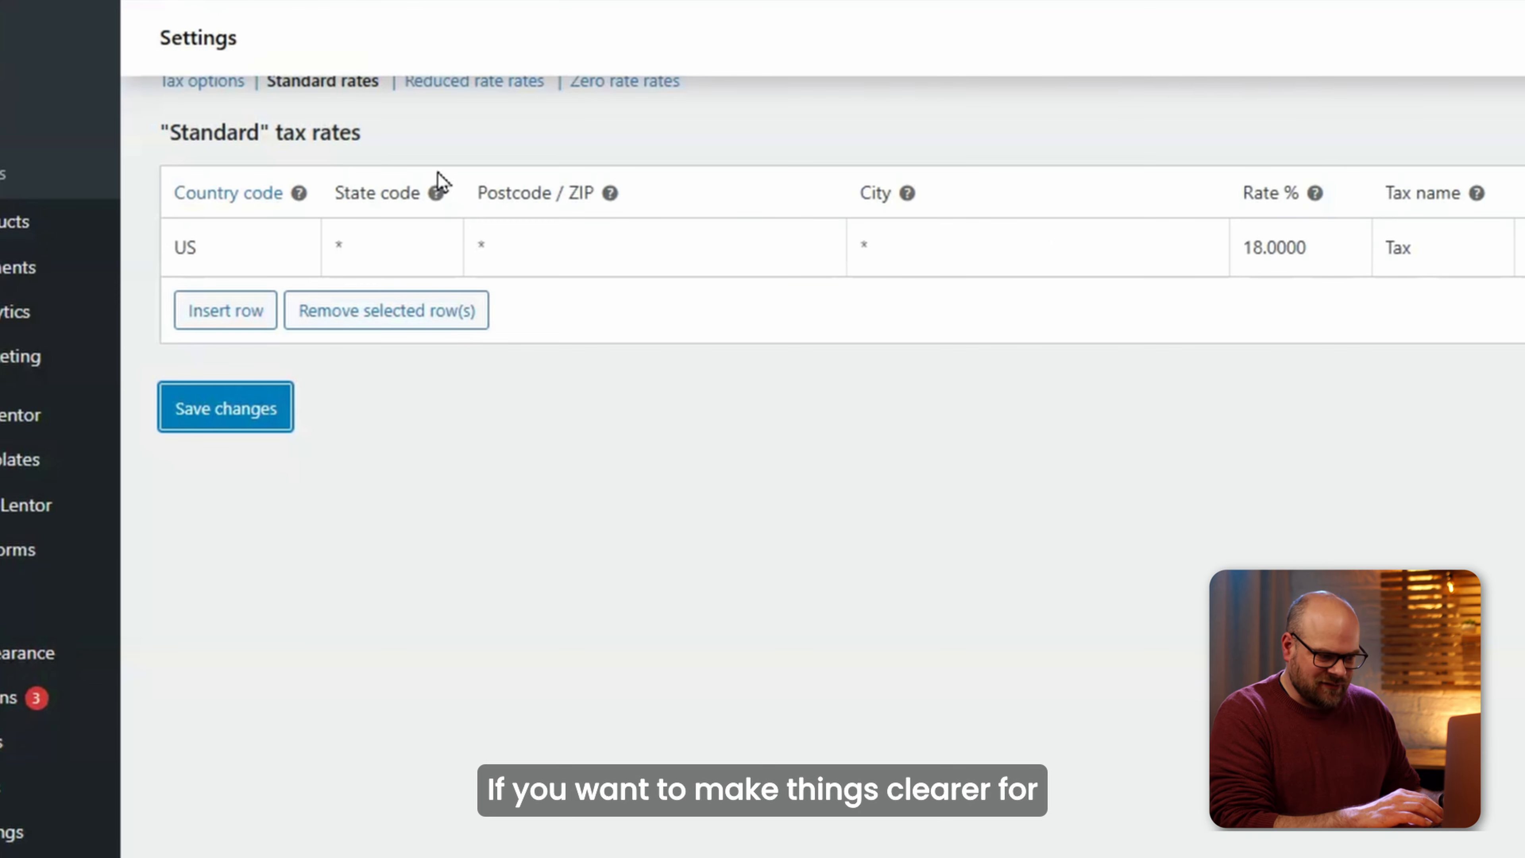
scroll(437, 172, up, 4)
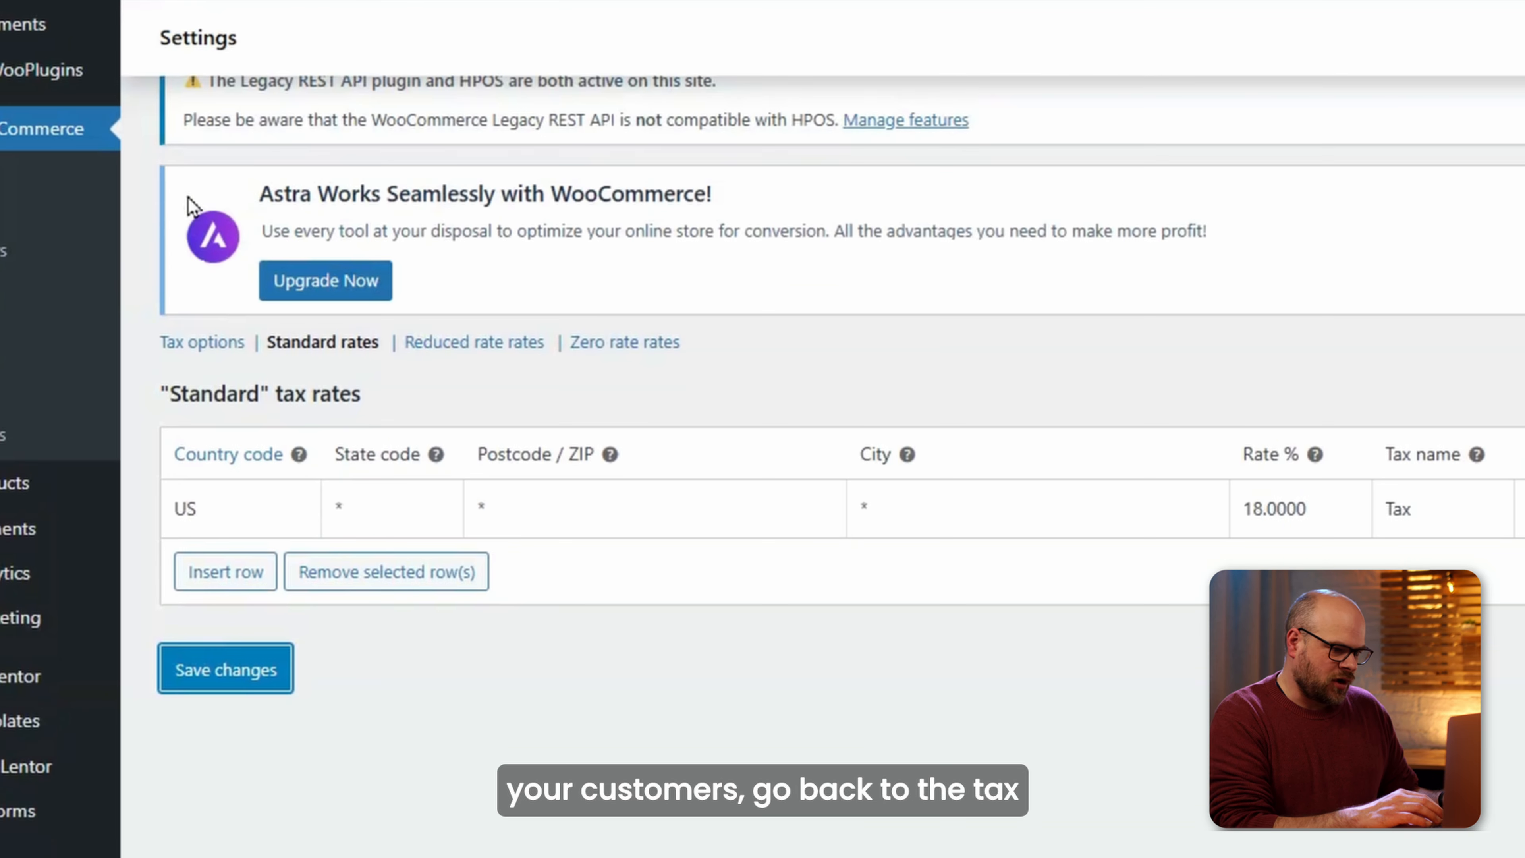
Set the price display suffix to '(inc tax)' in the general tax options.
click(199, 344)
scroll(340, 640, down, 5)
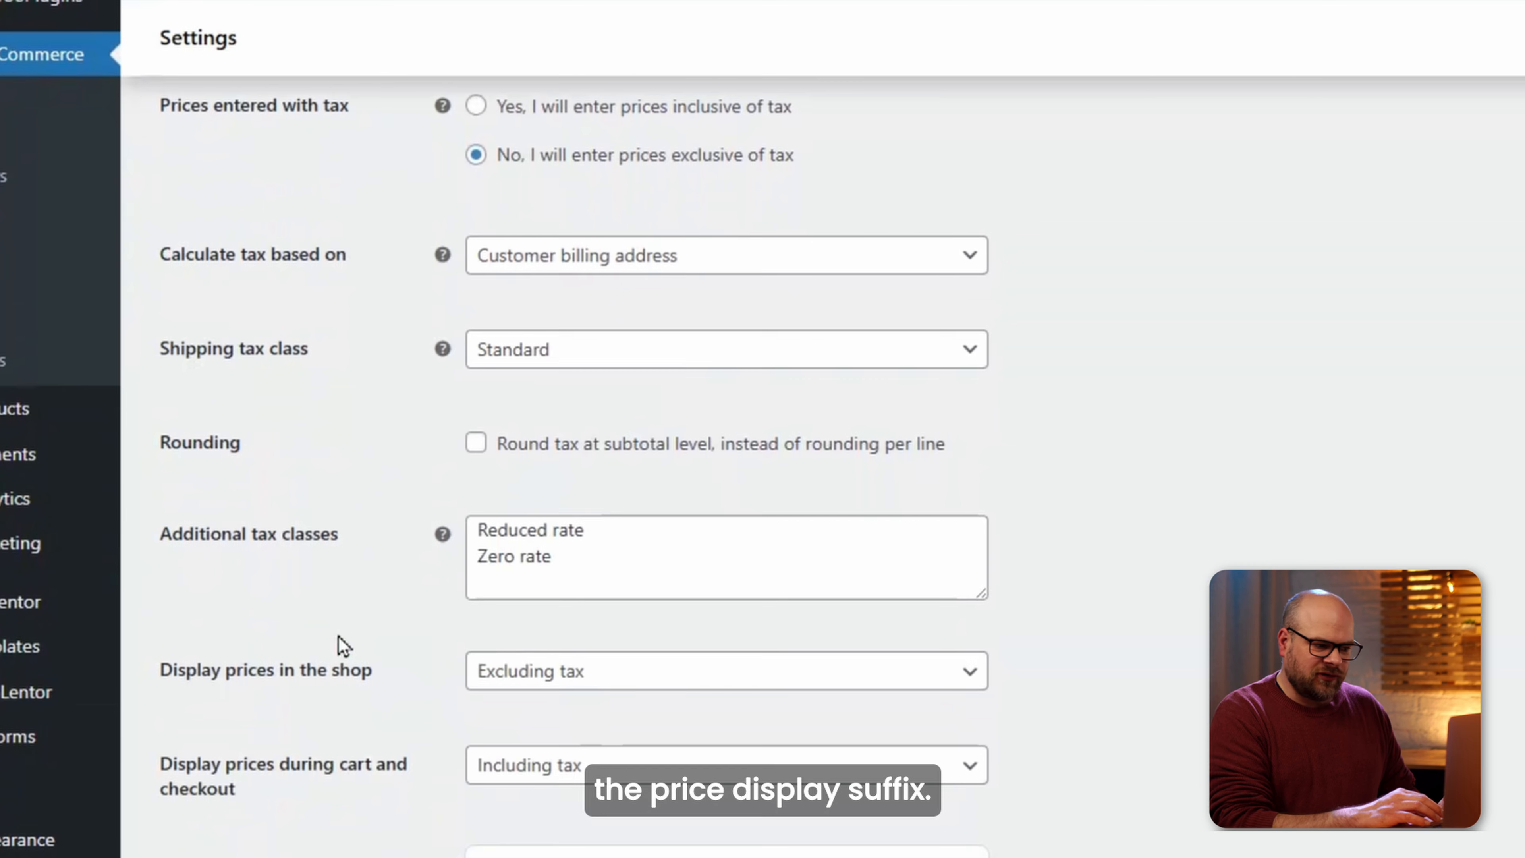
scroll(340, 644, down, 5)
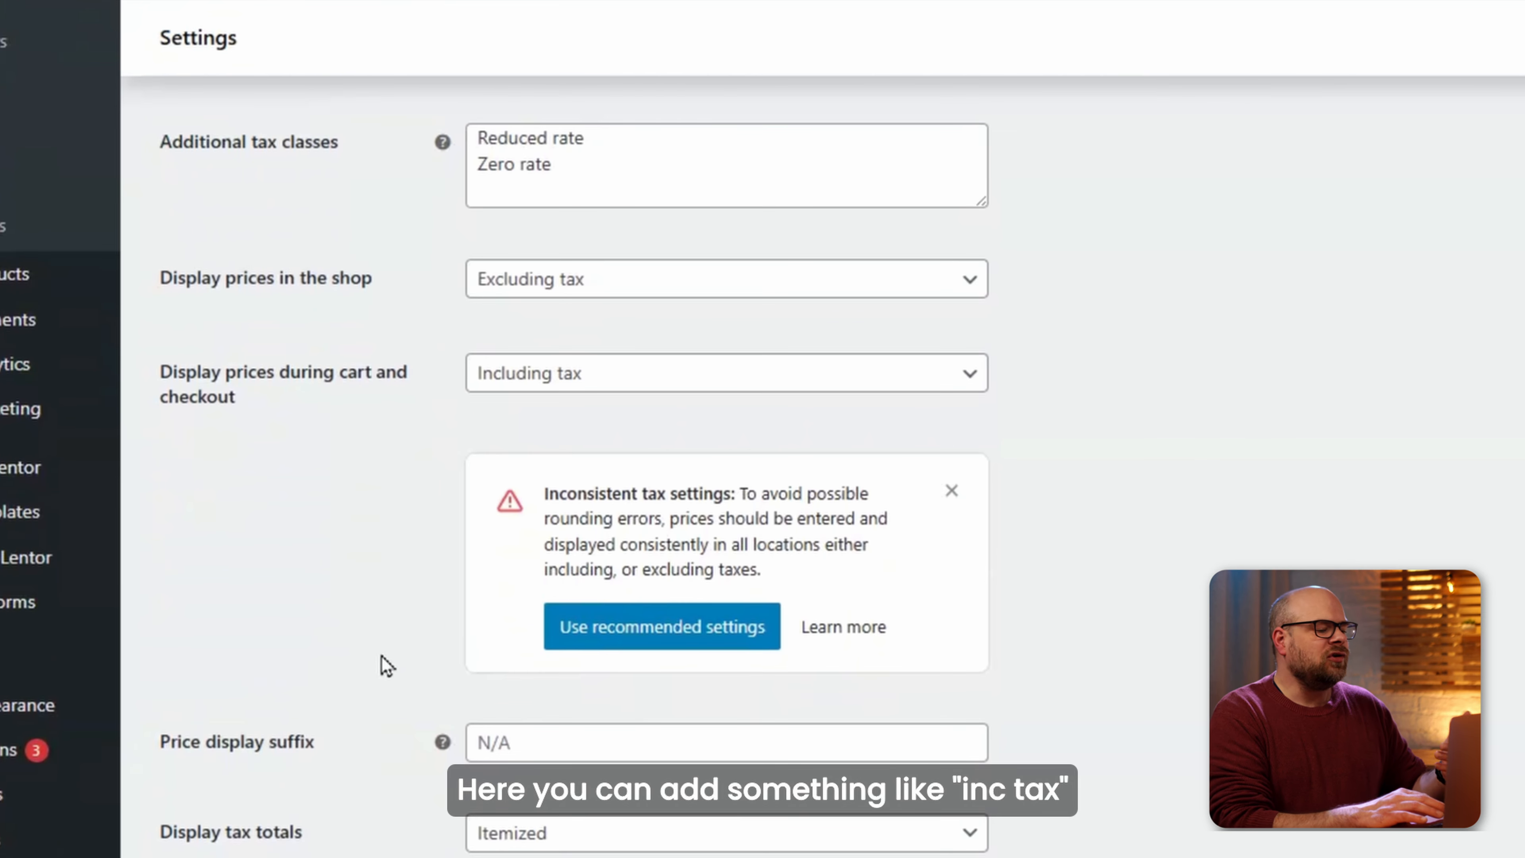
scroll(388, 665, down, 2)
click(509, 629)
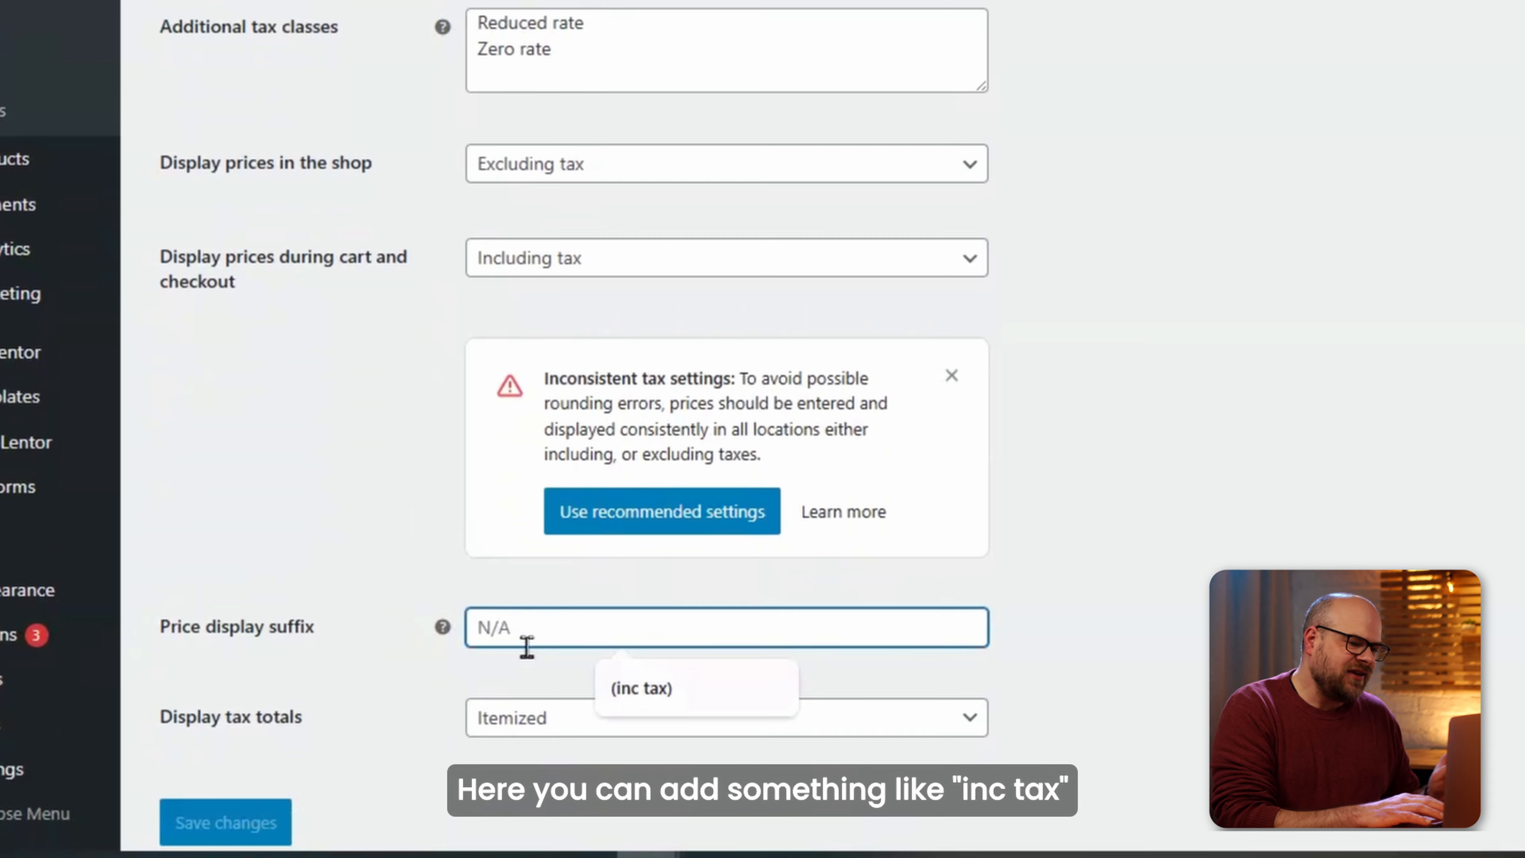
click(637, 689)
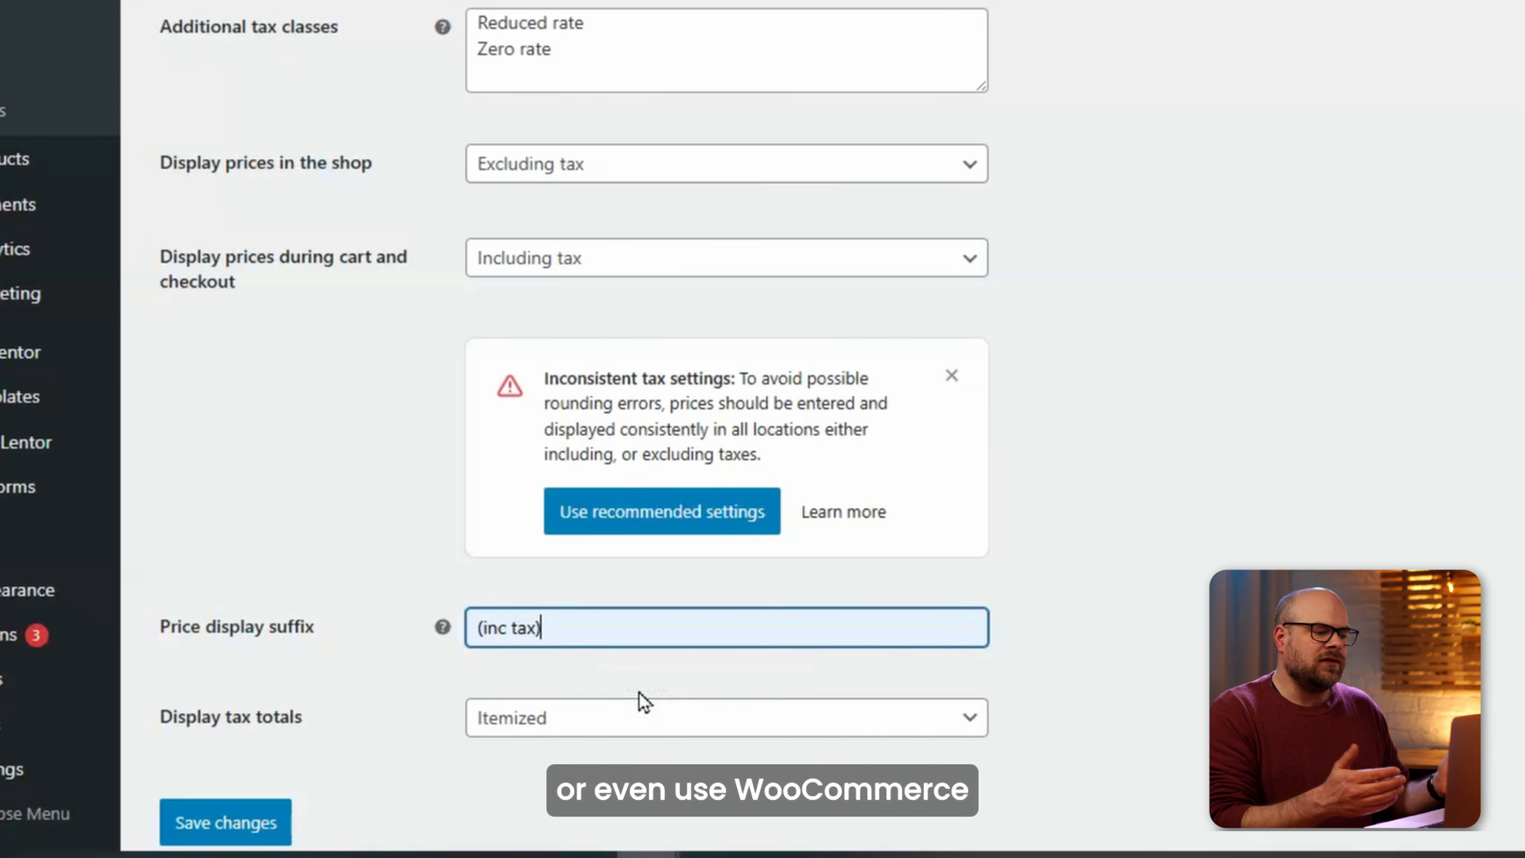
Switch shop price display to Including tax and save the tax settings.
click(562, 179)
click(558, 207)
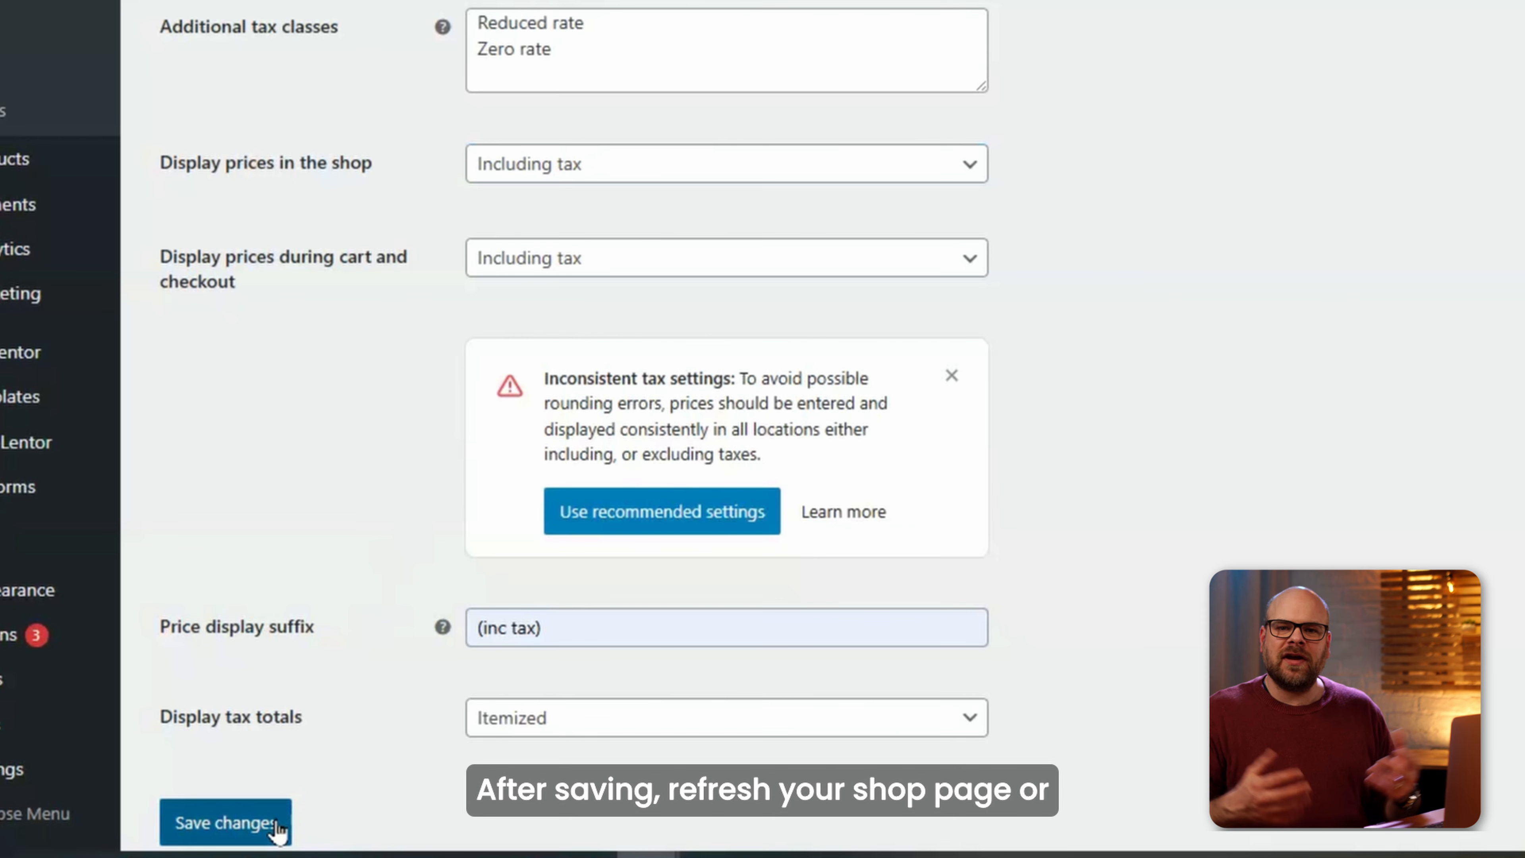
click(226, 822)
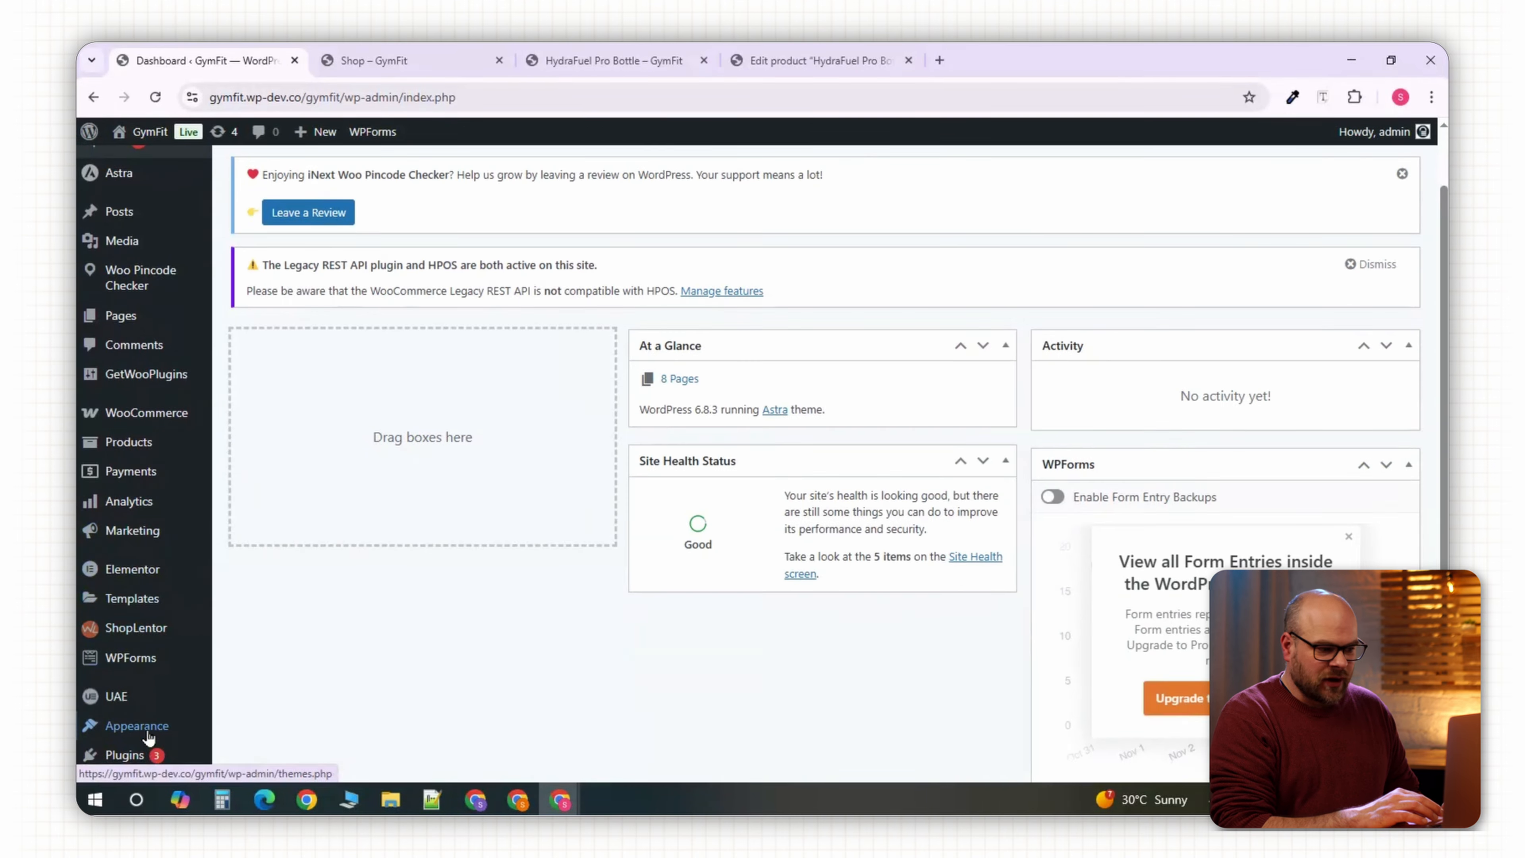
Install and activate the Weight Based Shipping for WooCommerce plugin, then open WooCommerce Settings.
mouse_move(129, 752)
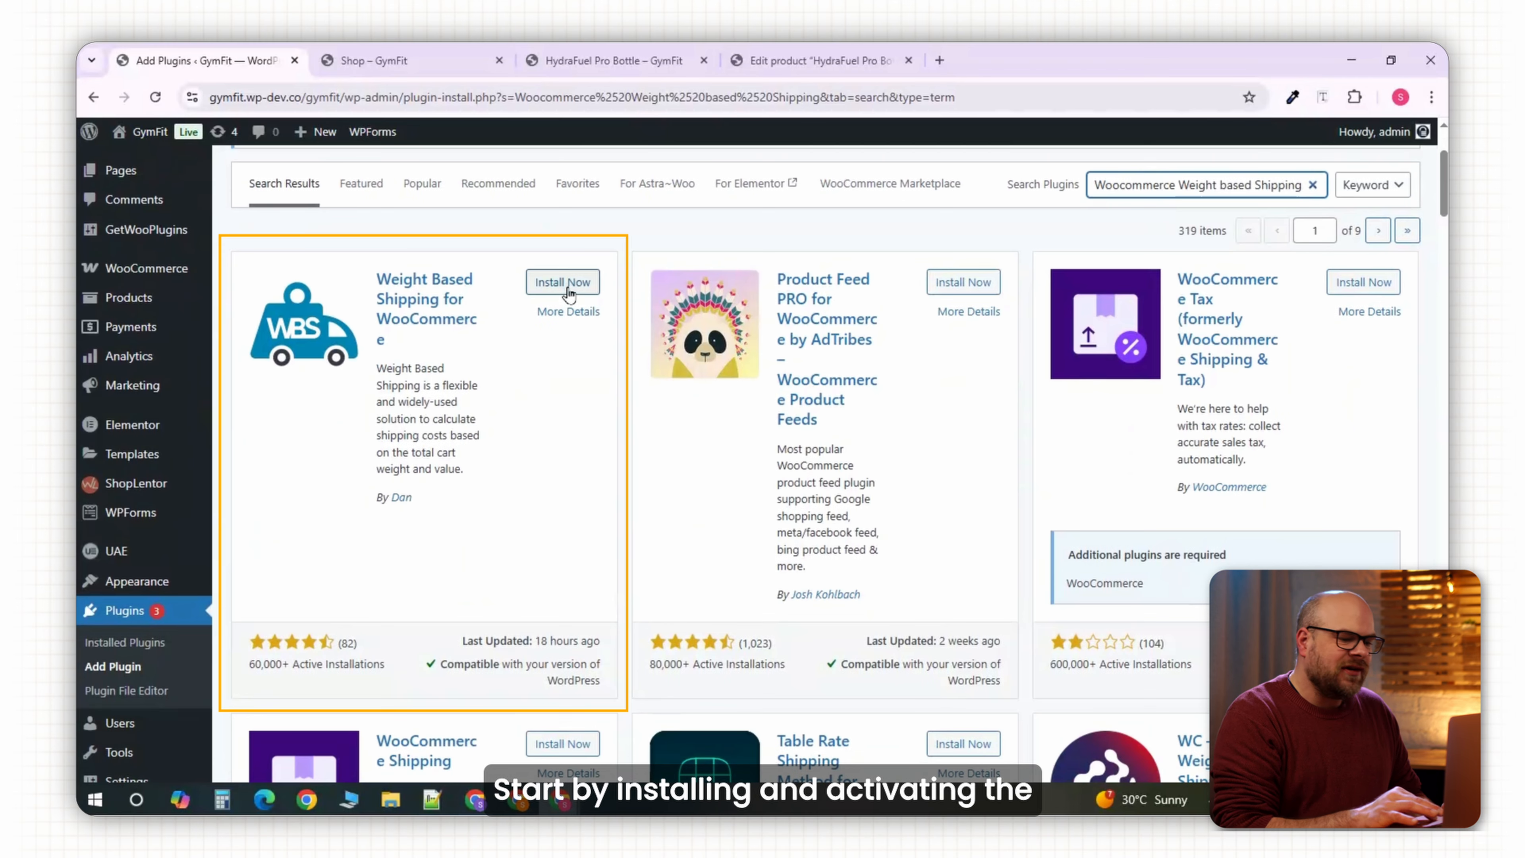
click(559, 287)
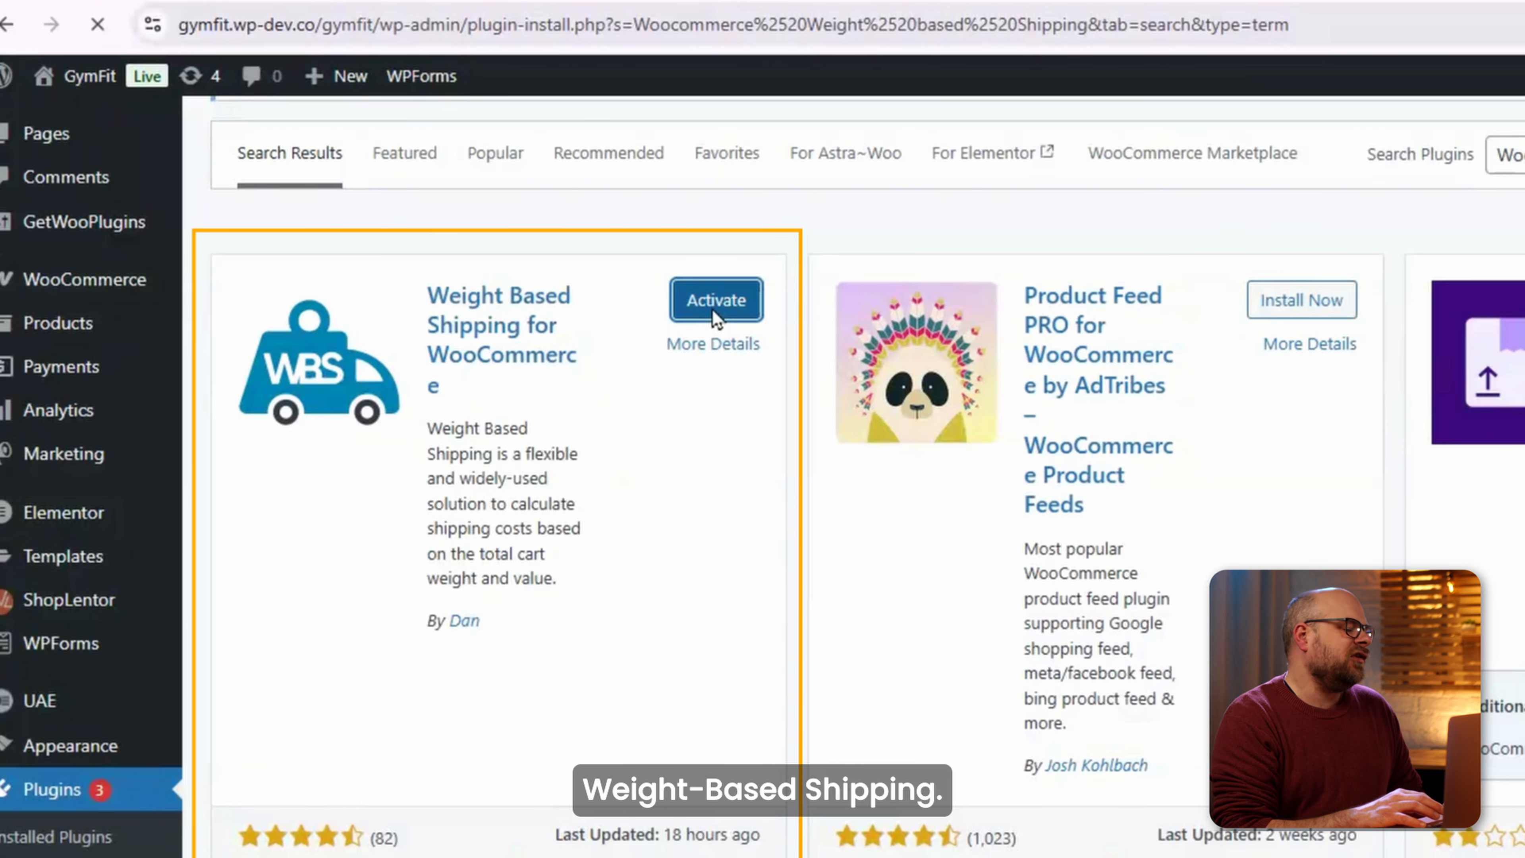
mouse_move(174, 443)
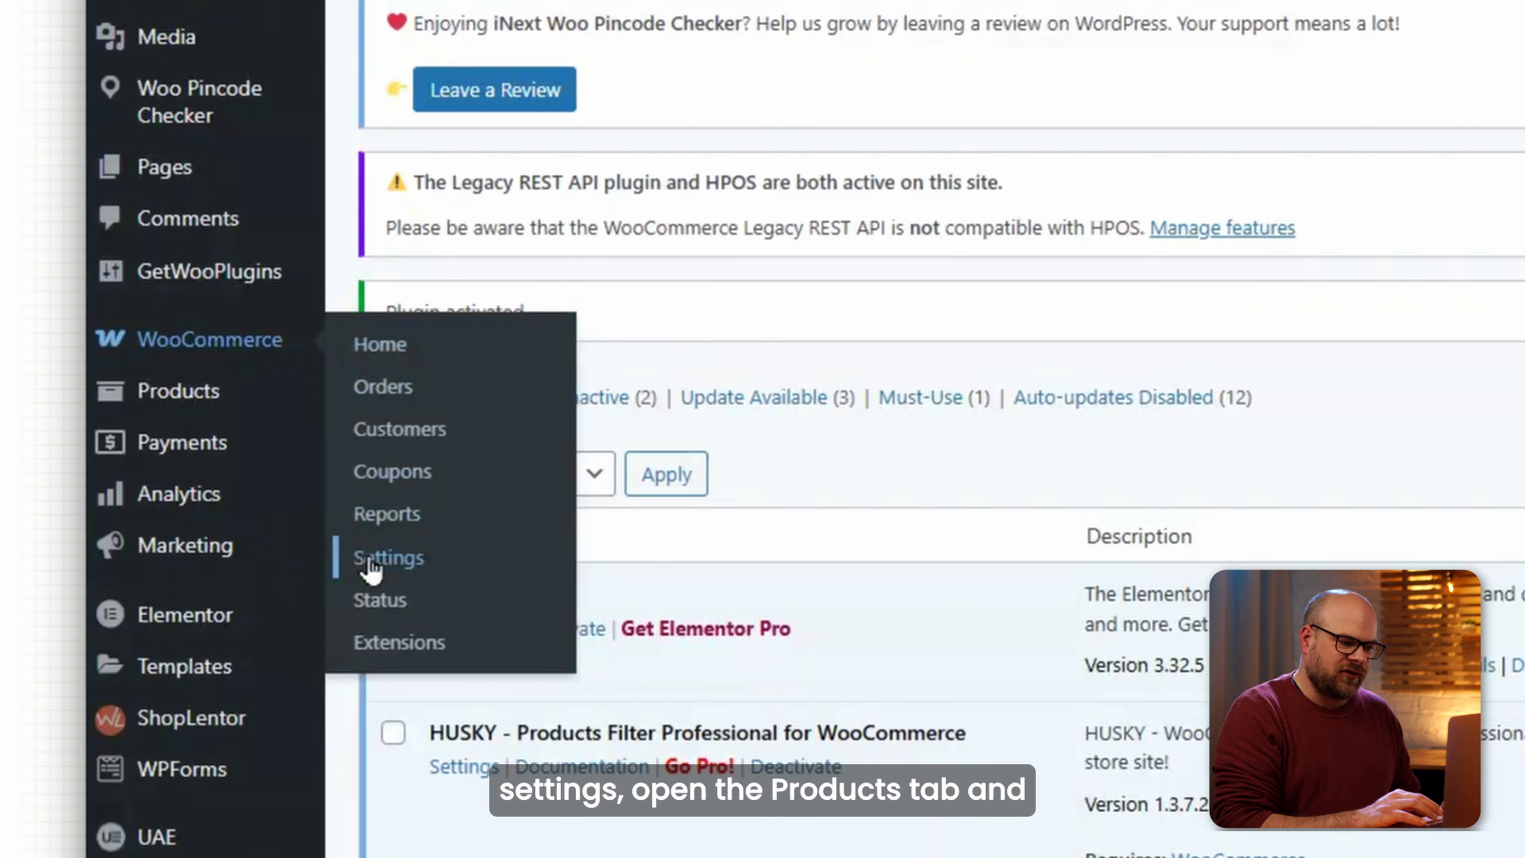
click(248, 563)
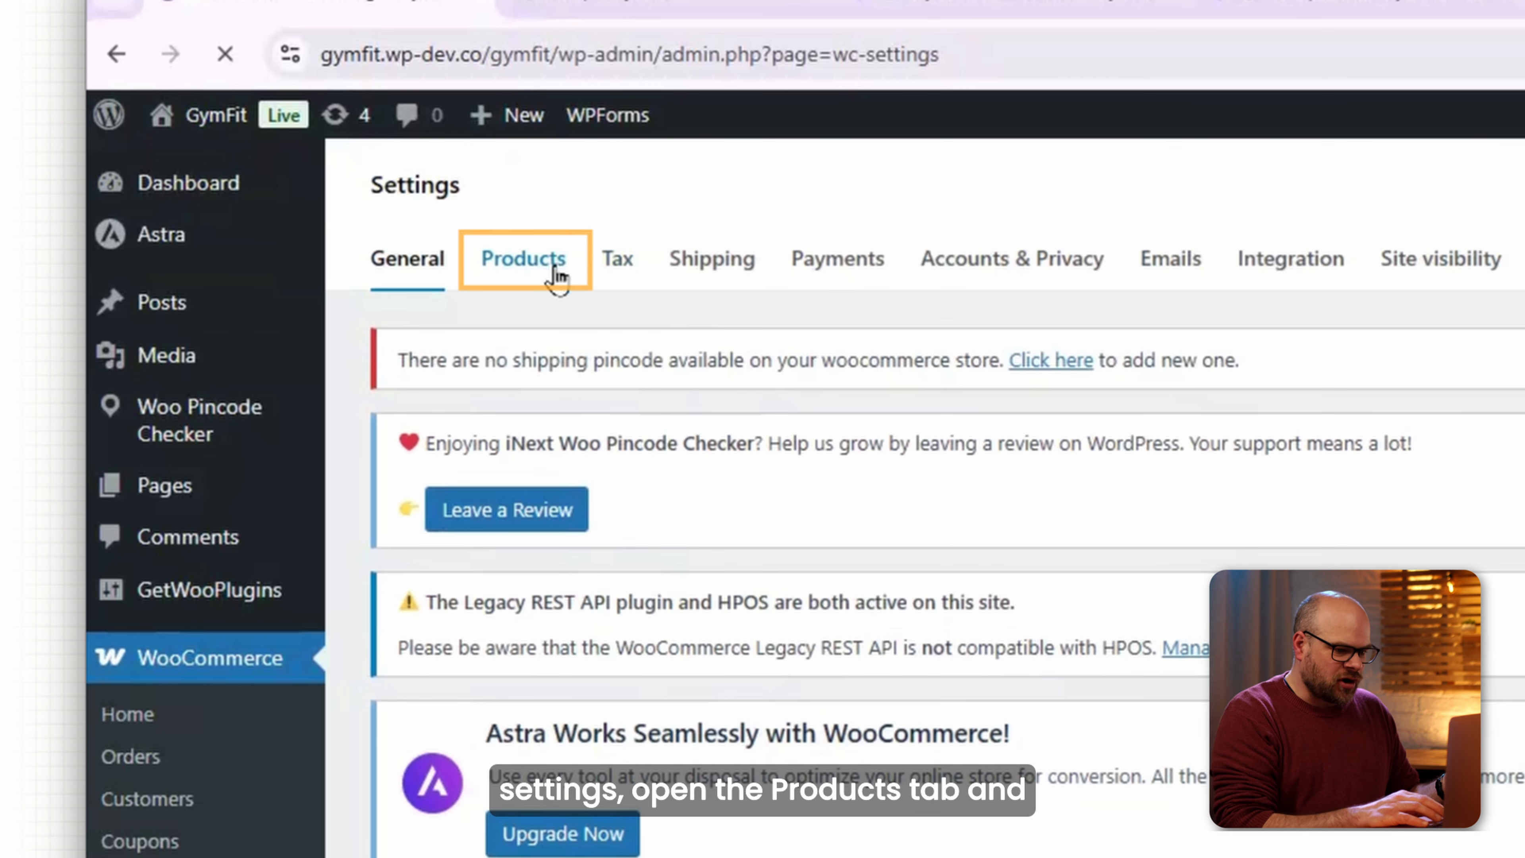
Keep kg as the weight unit in Products settings and check the product's 2 kg shipping weight.
click(549, 144)
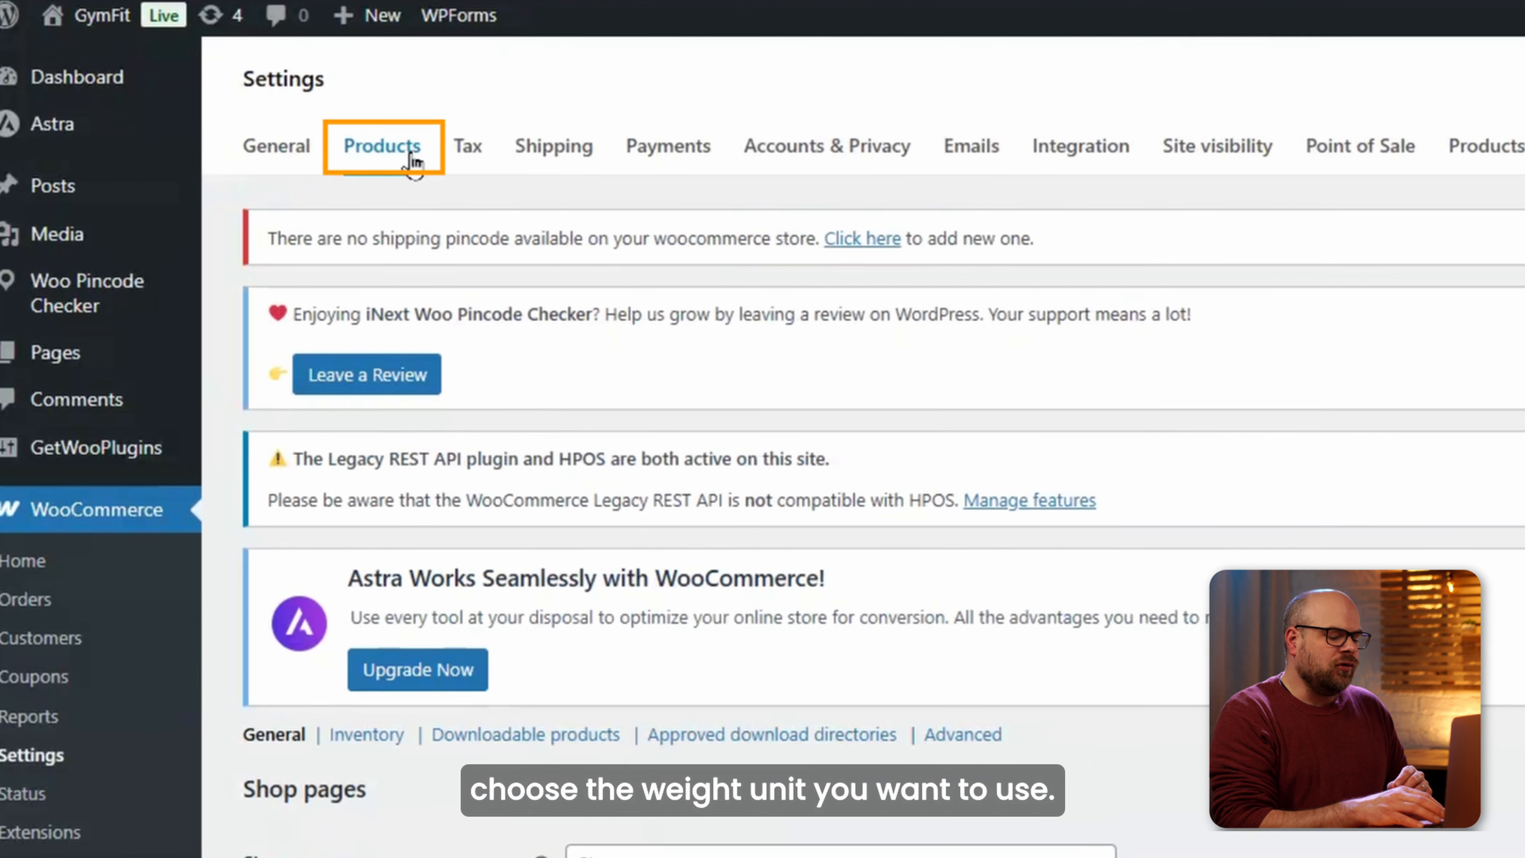
scroll(363, 132, down, 8)
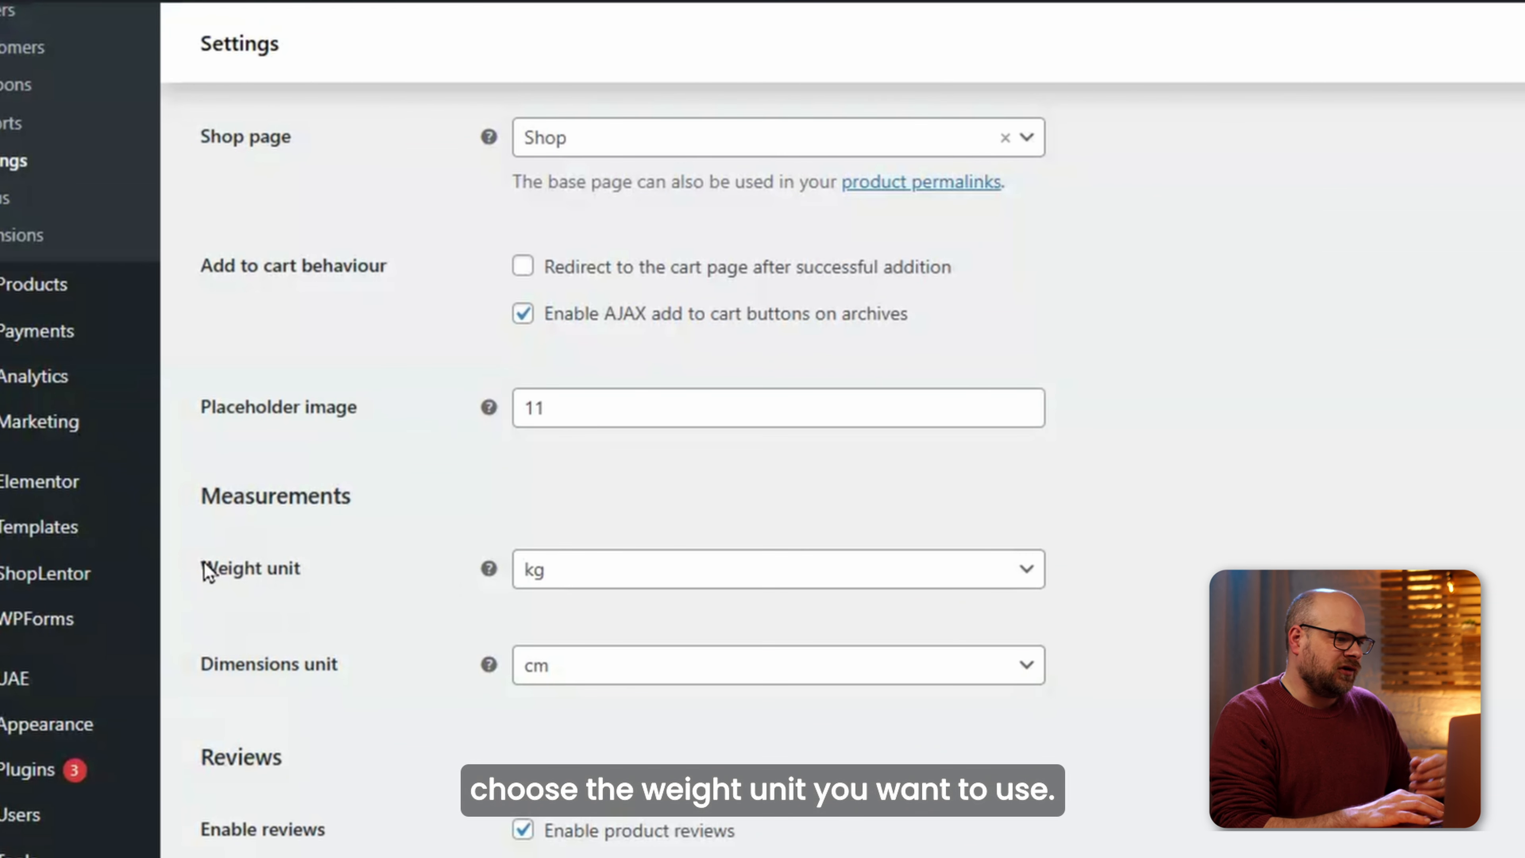
click(618, 574)
click(613, 577)
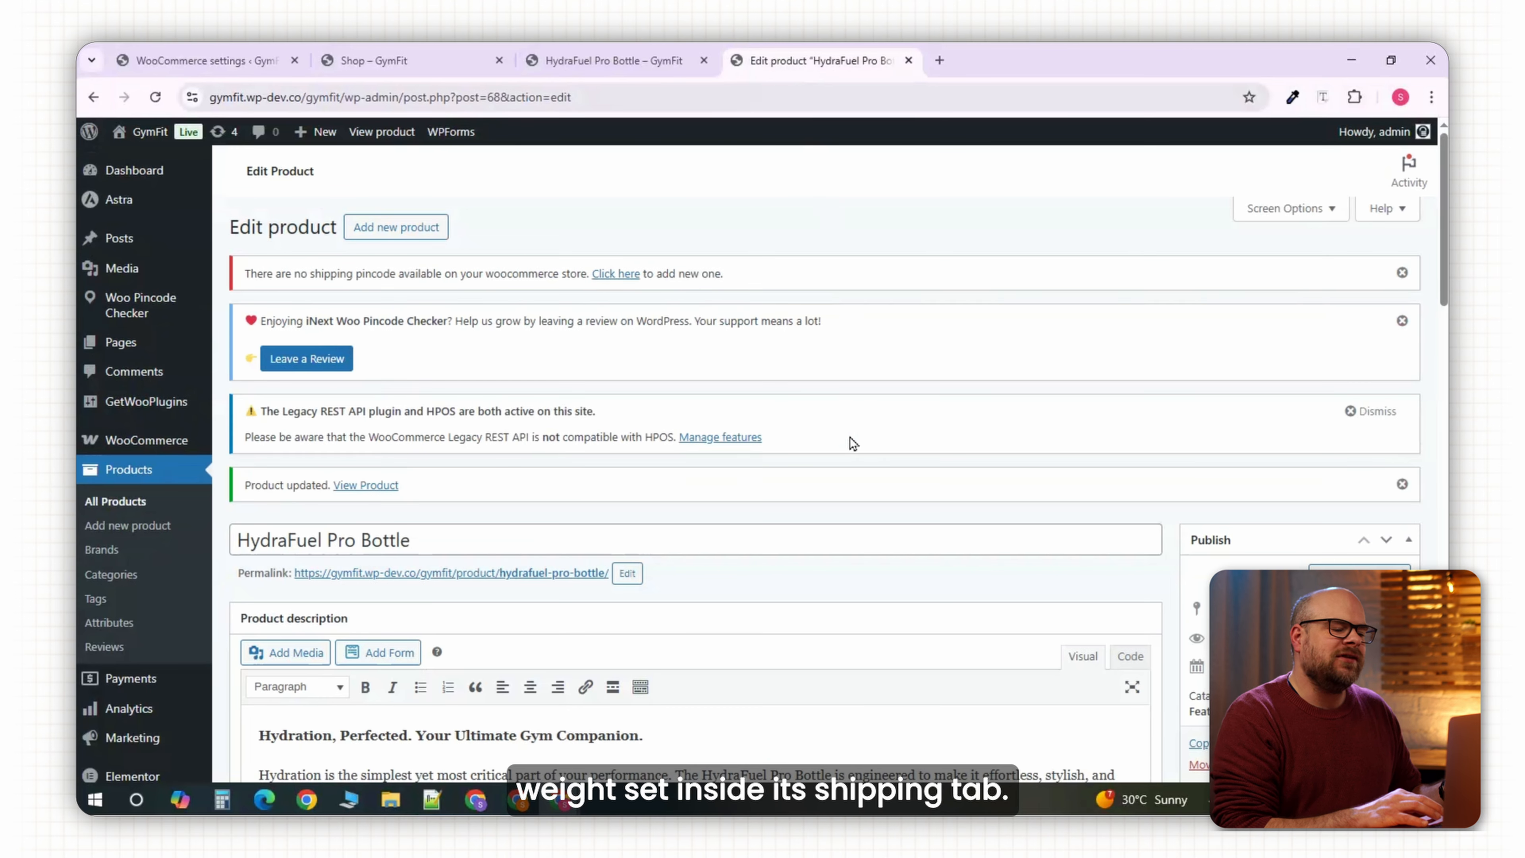
scroll(851, 443, down, 10)
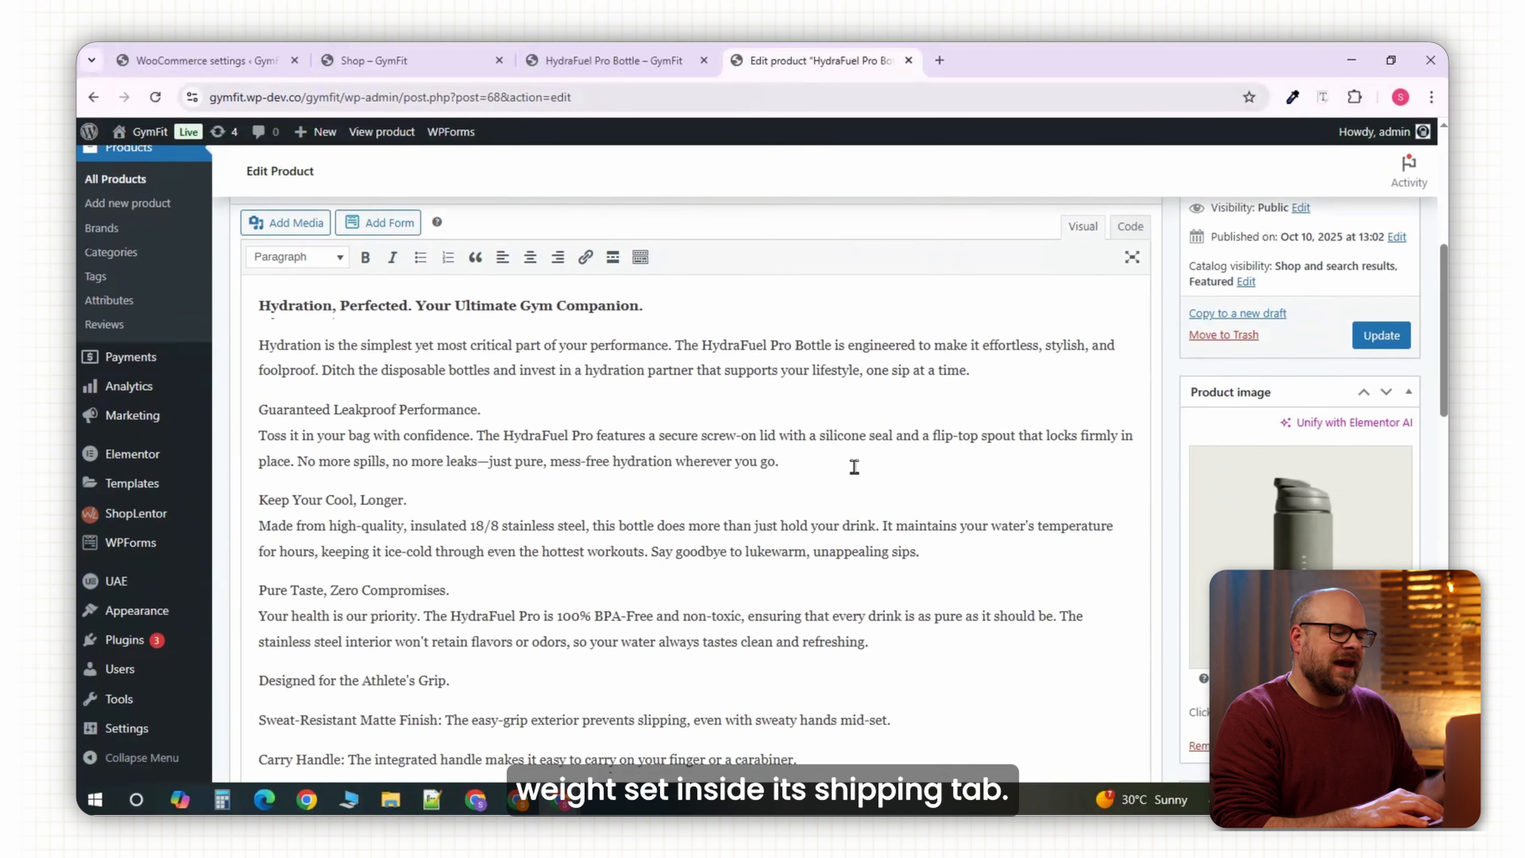
scroll(854, 467, down, 10)
click(293, 350)
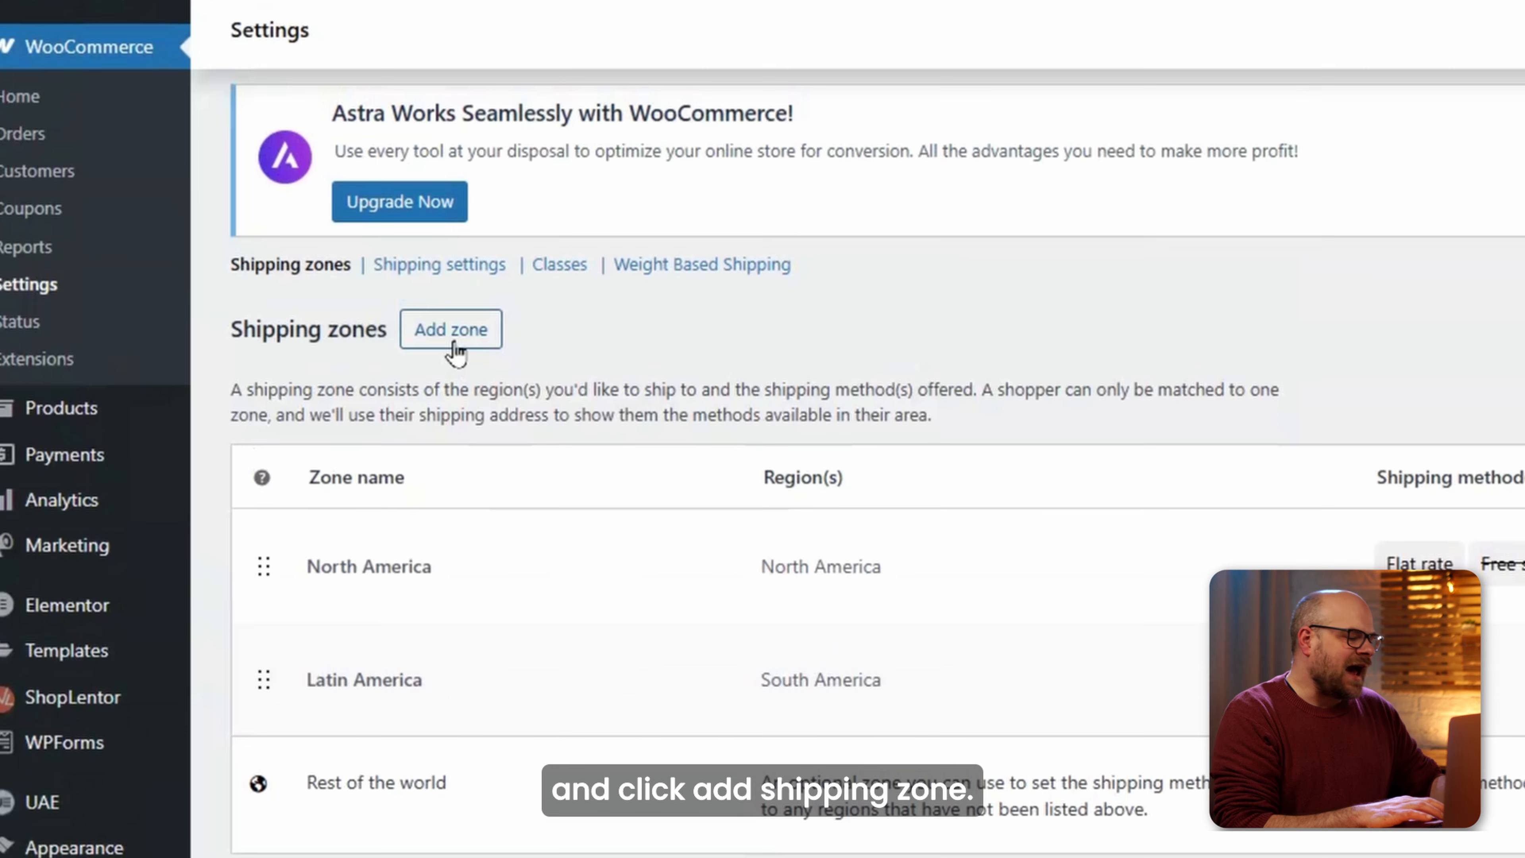
Create a shipping zone named 'Weight-Based Shipping – North America' covering North America.
click(380, 371)
scroll(642, 601, down, 5)
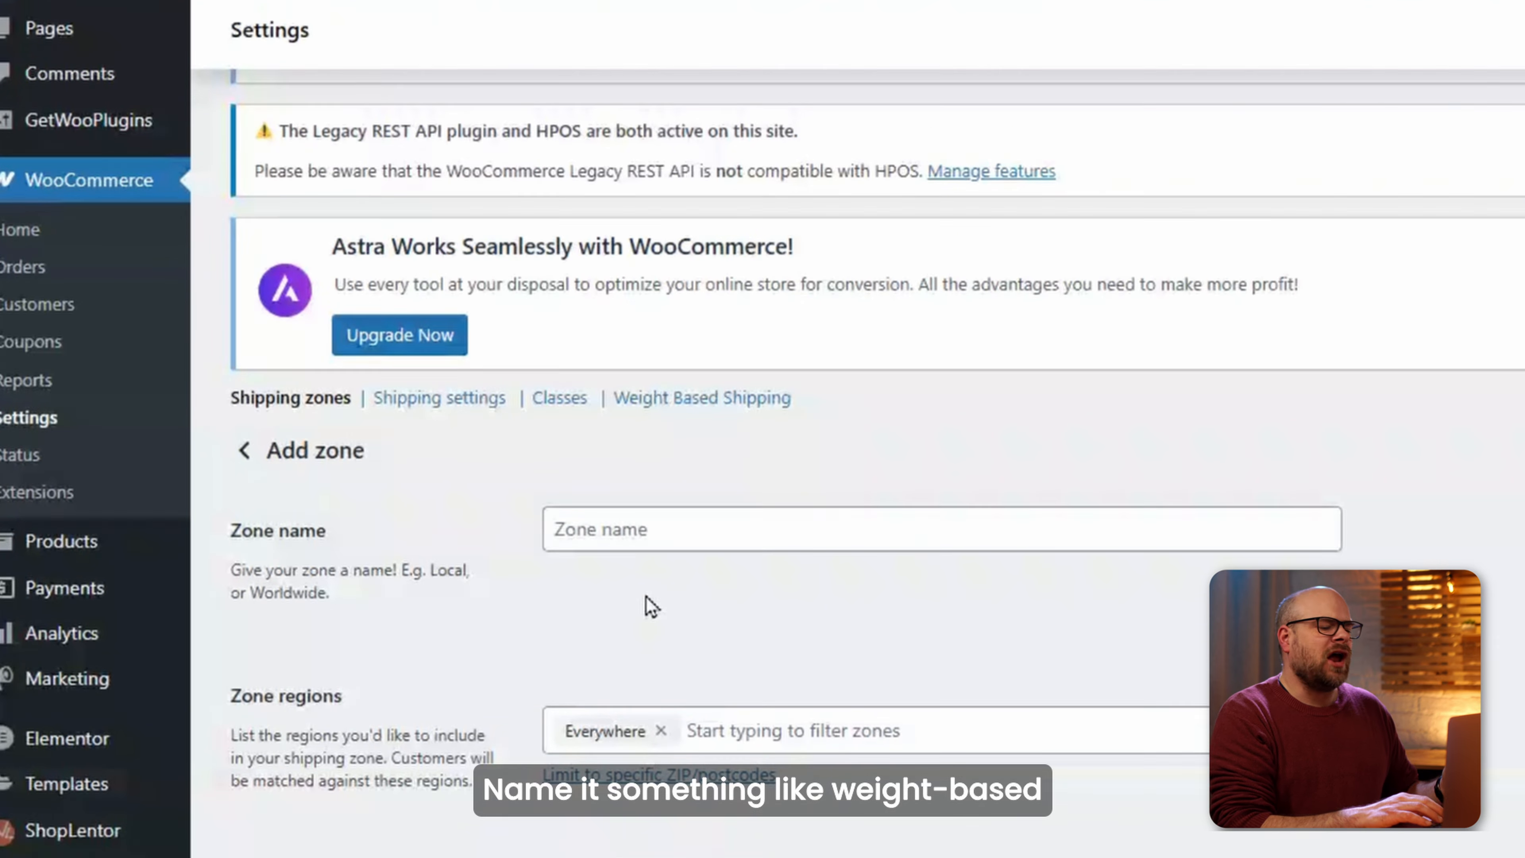
click(690, 544)
text(Weight-Based Shipping – North America)
click(665, 728)
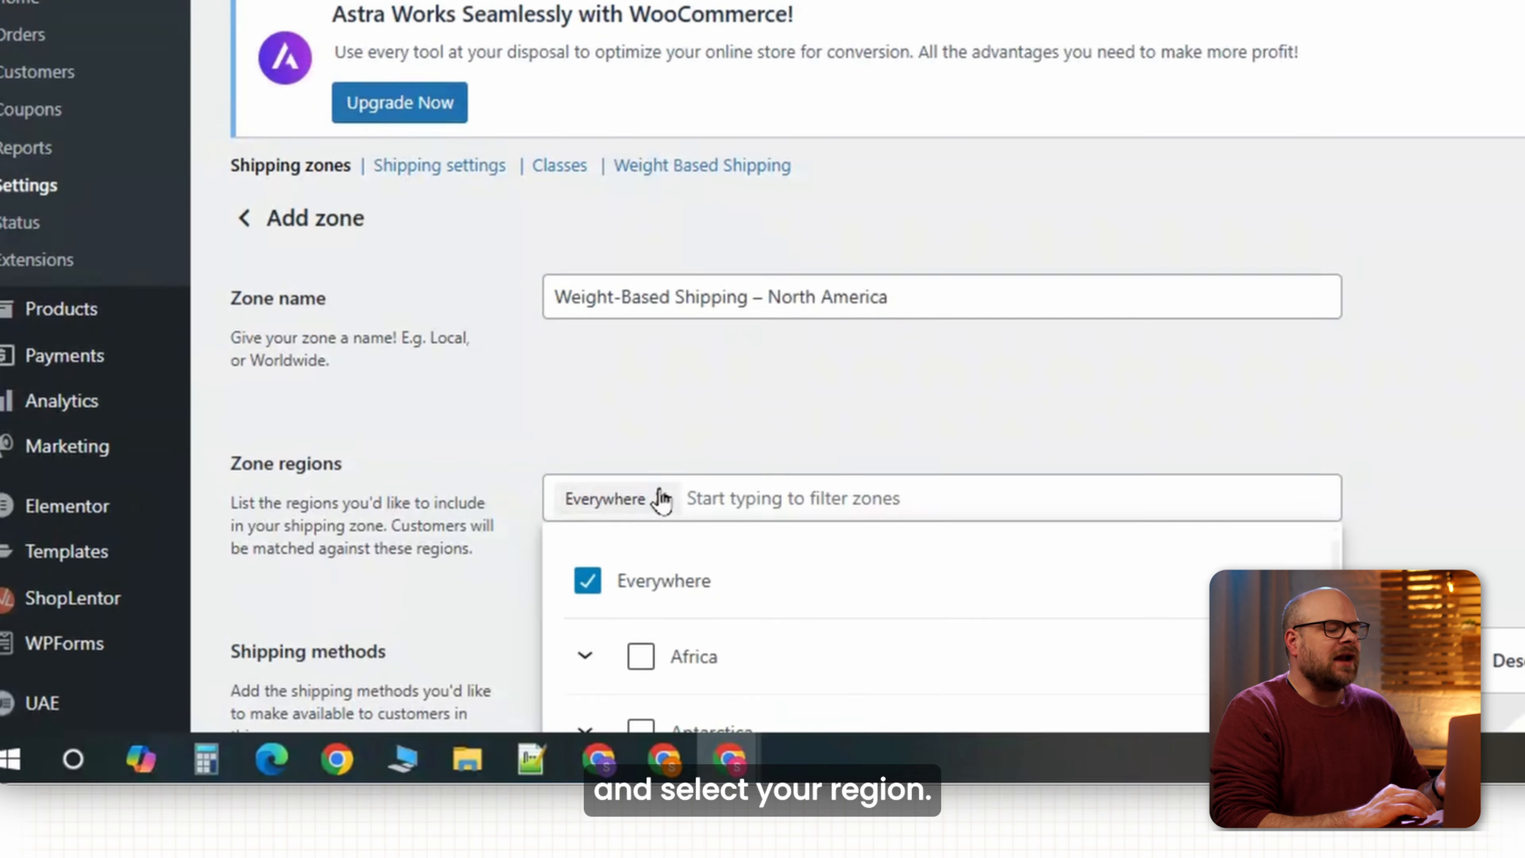
scroll(924, 734, down, 2)
click(696, 628)
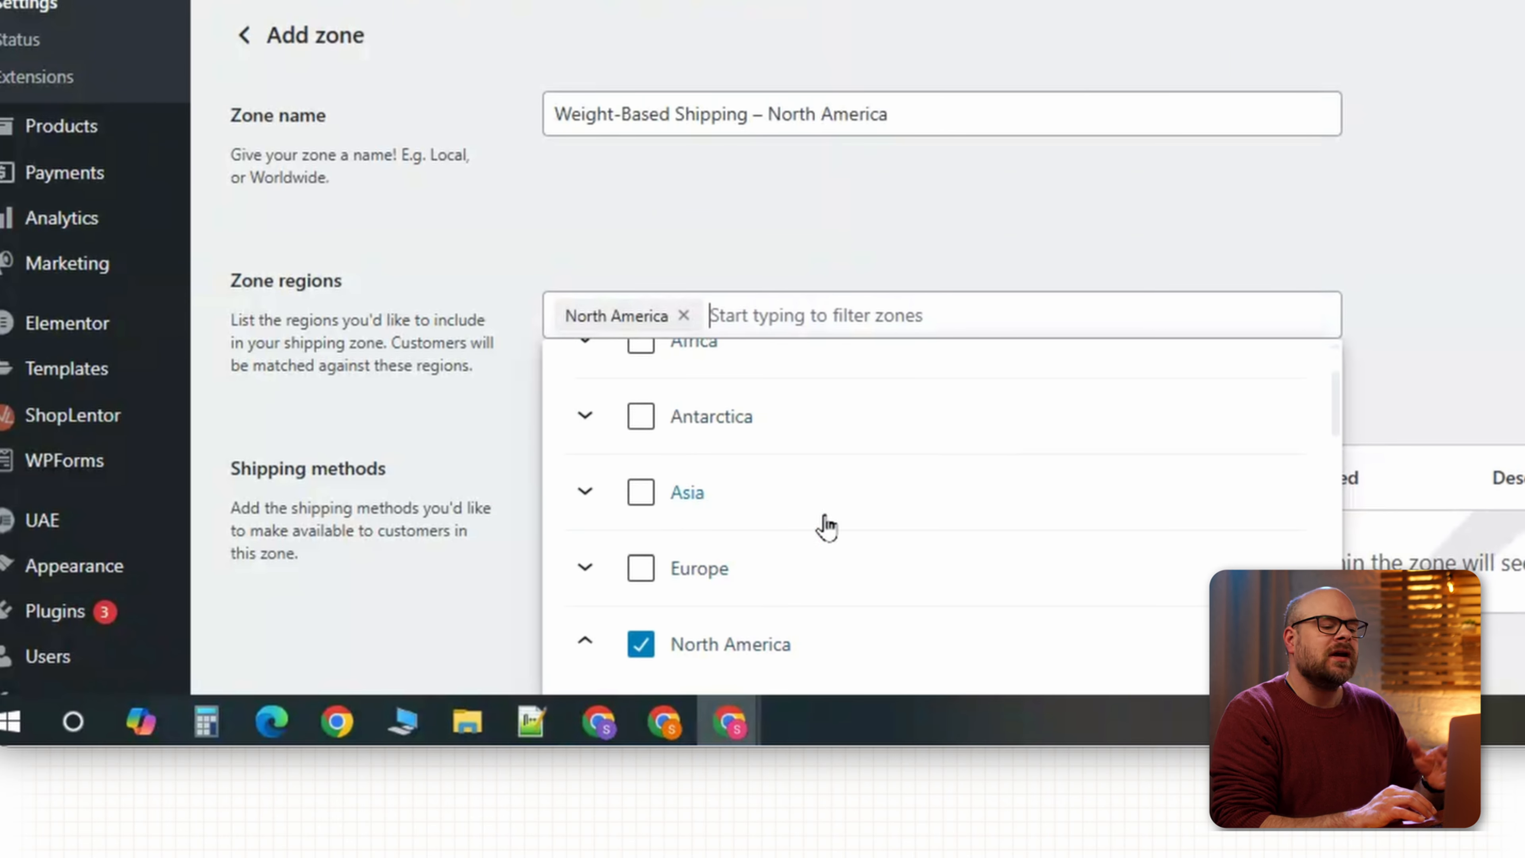
click(881, 287)
Add Weight Based Shipping as the zone's shipping method.
scroll(819, 442, down, 2)
click(730, 538)
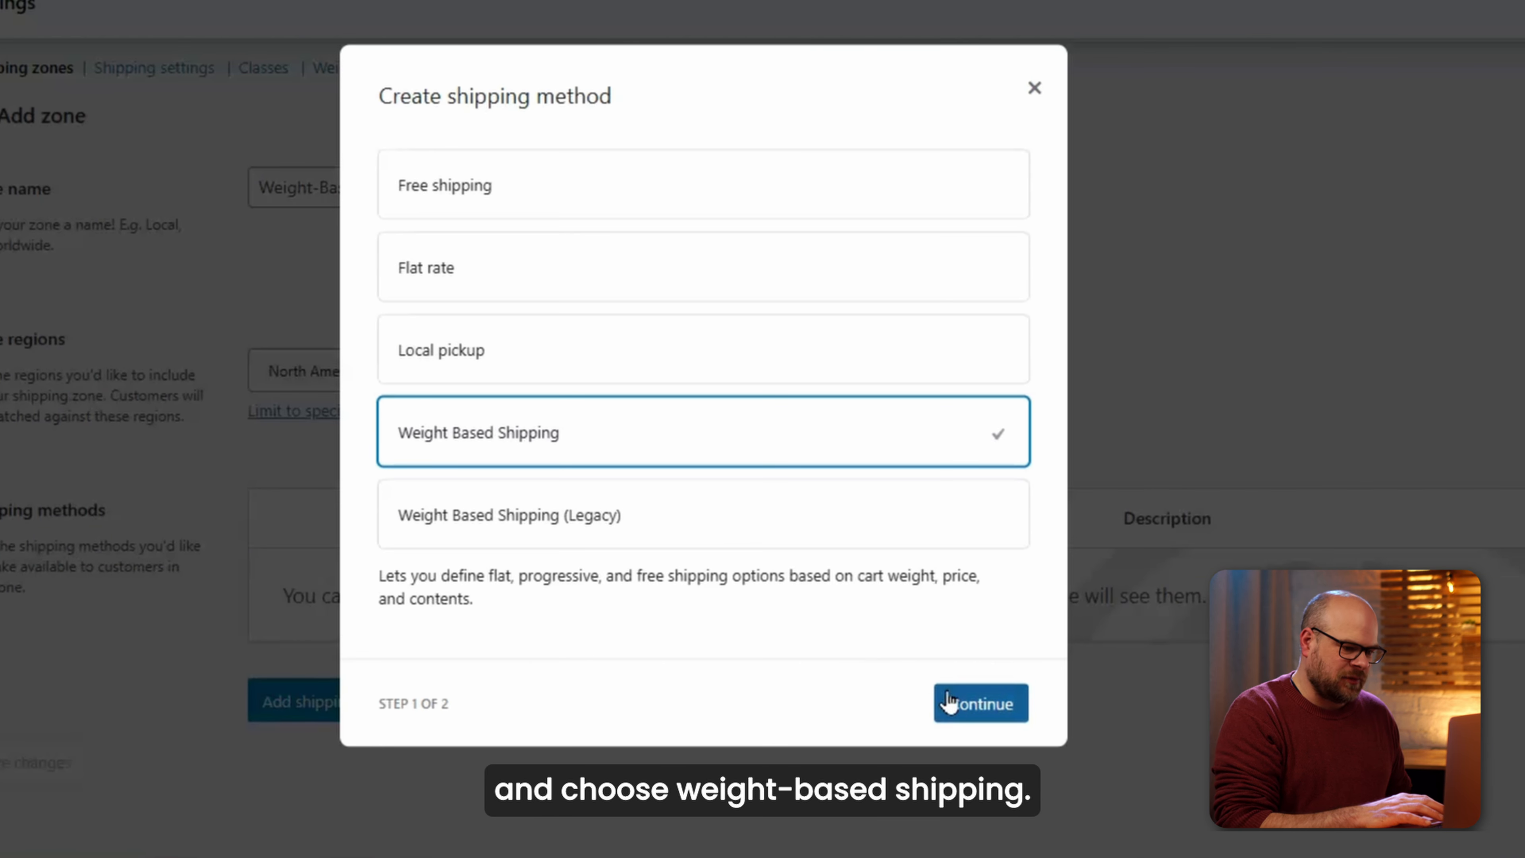
click(954, 706)
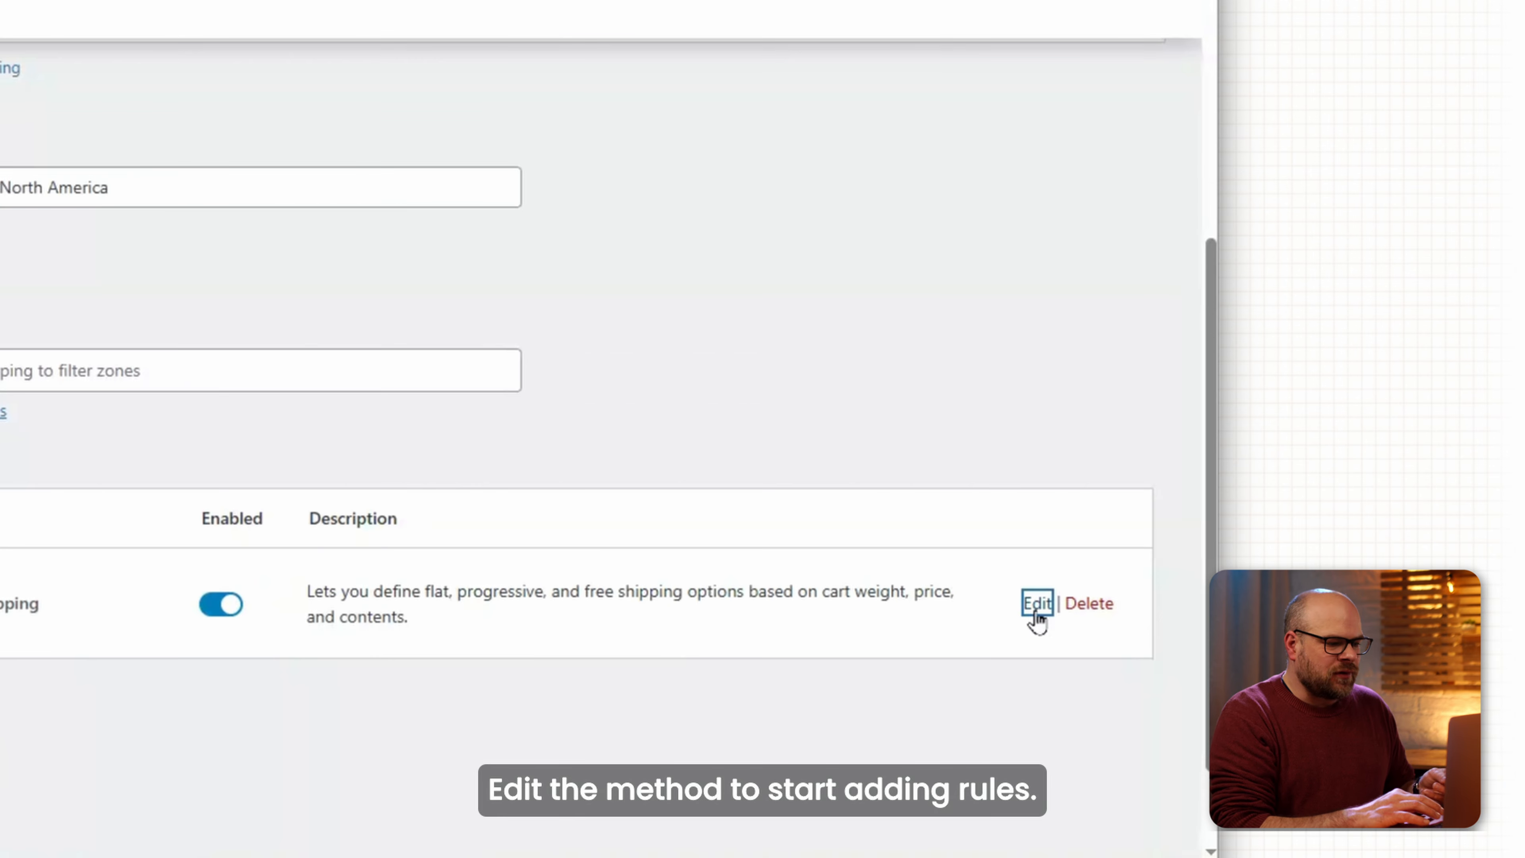
Open the method's rule settings and inspect the first example rule's destination countries.
click(1035, 603)
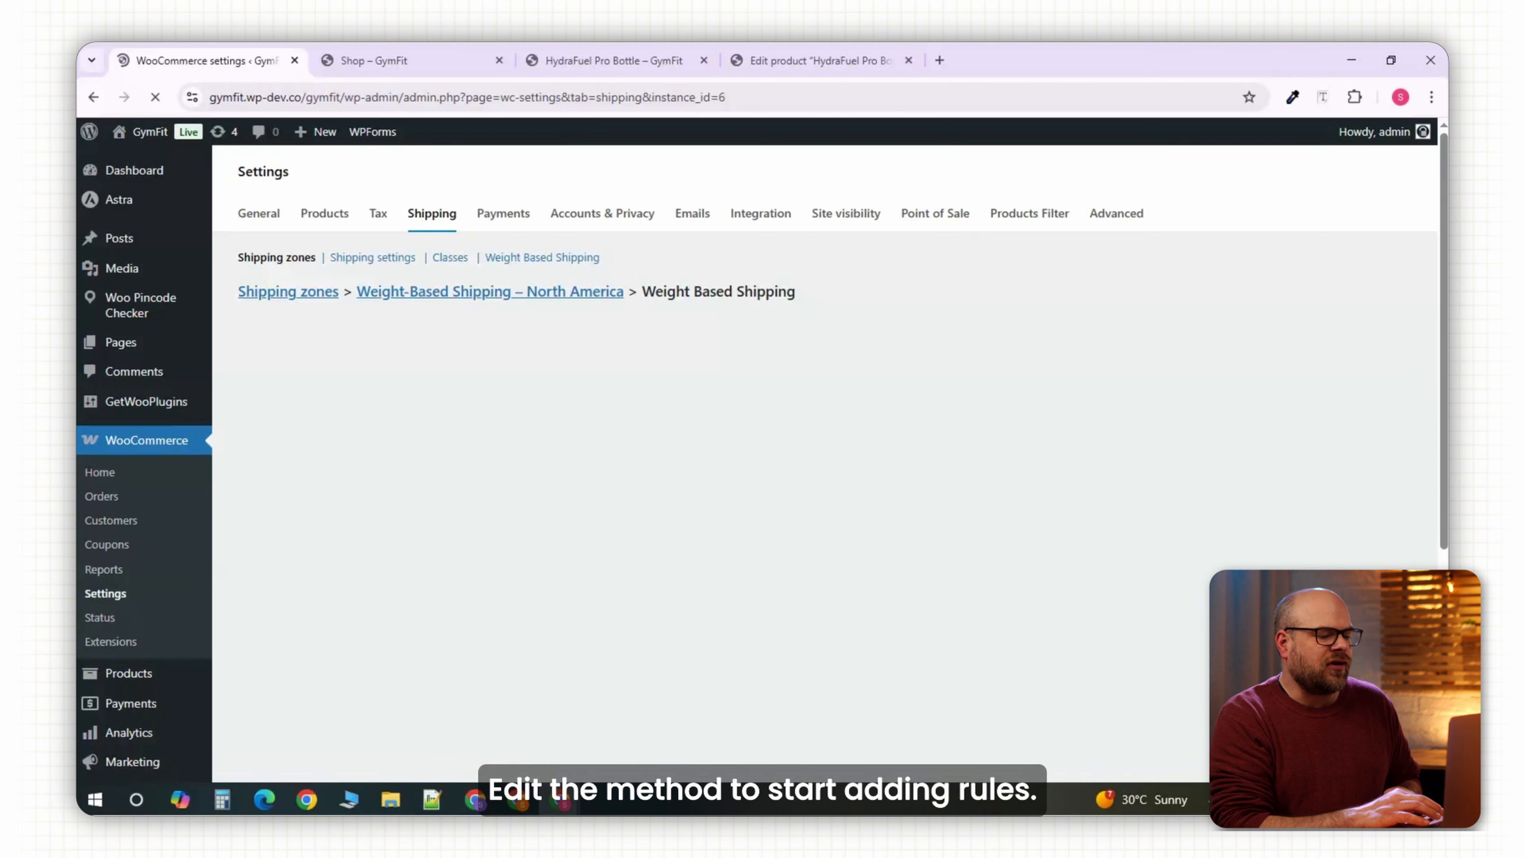
scroll(1150, 618, down, 3)
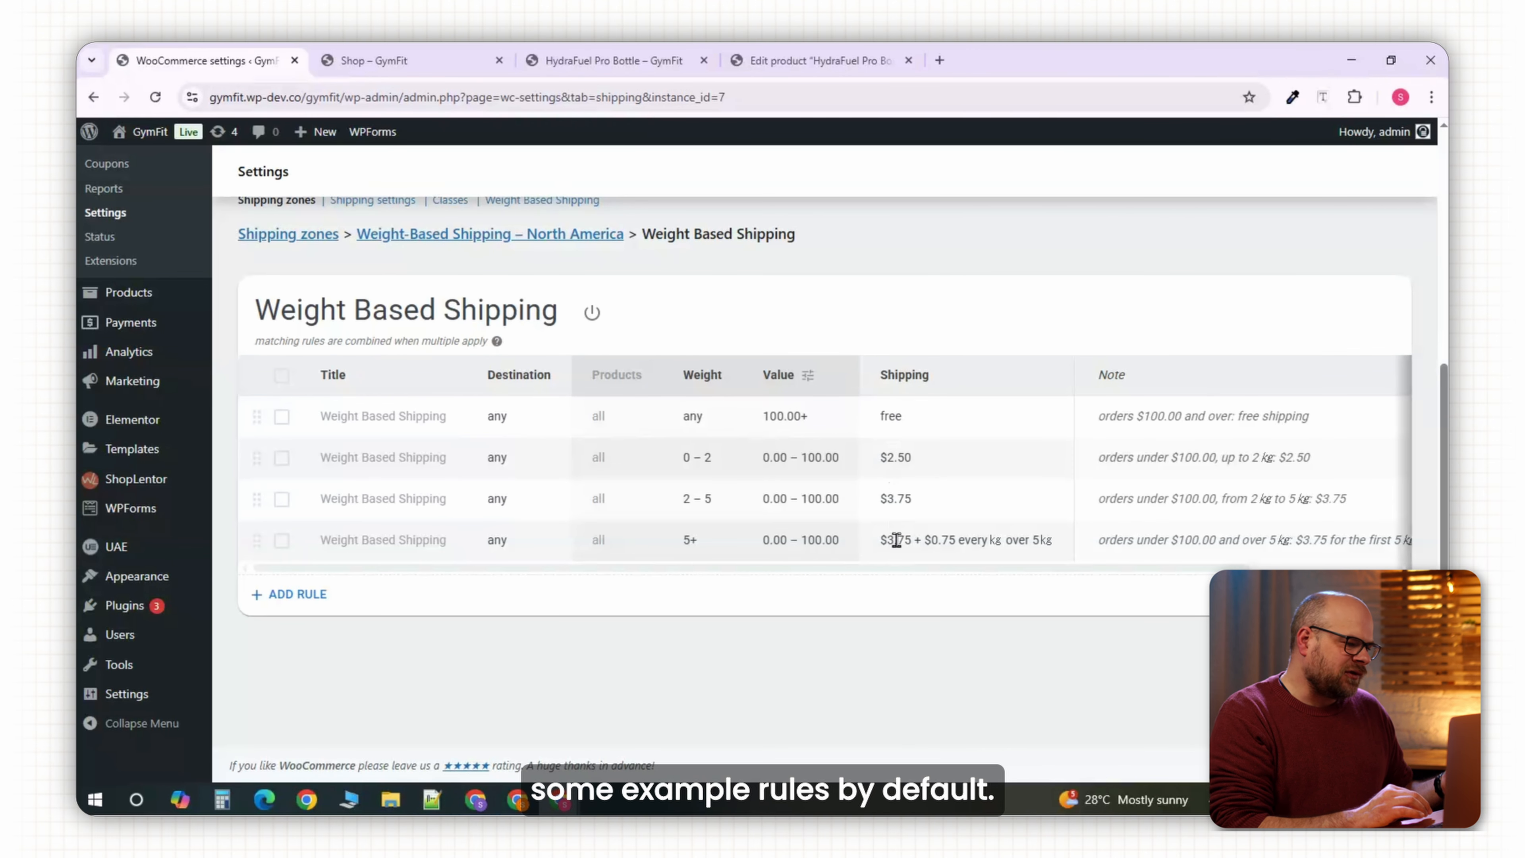
click(506, 433)
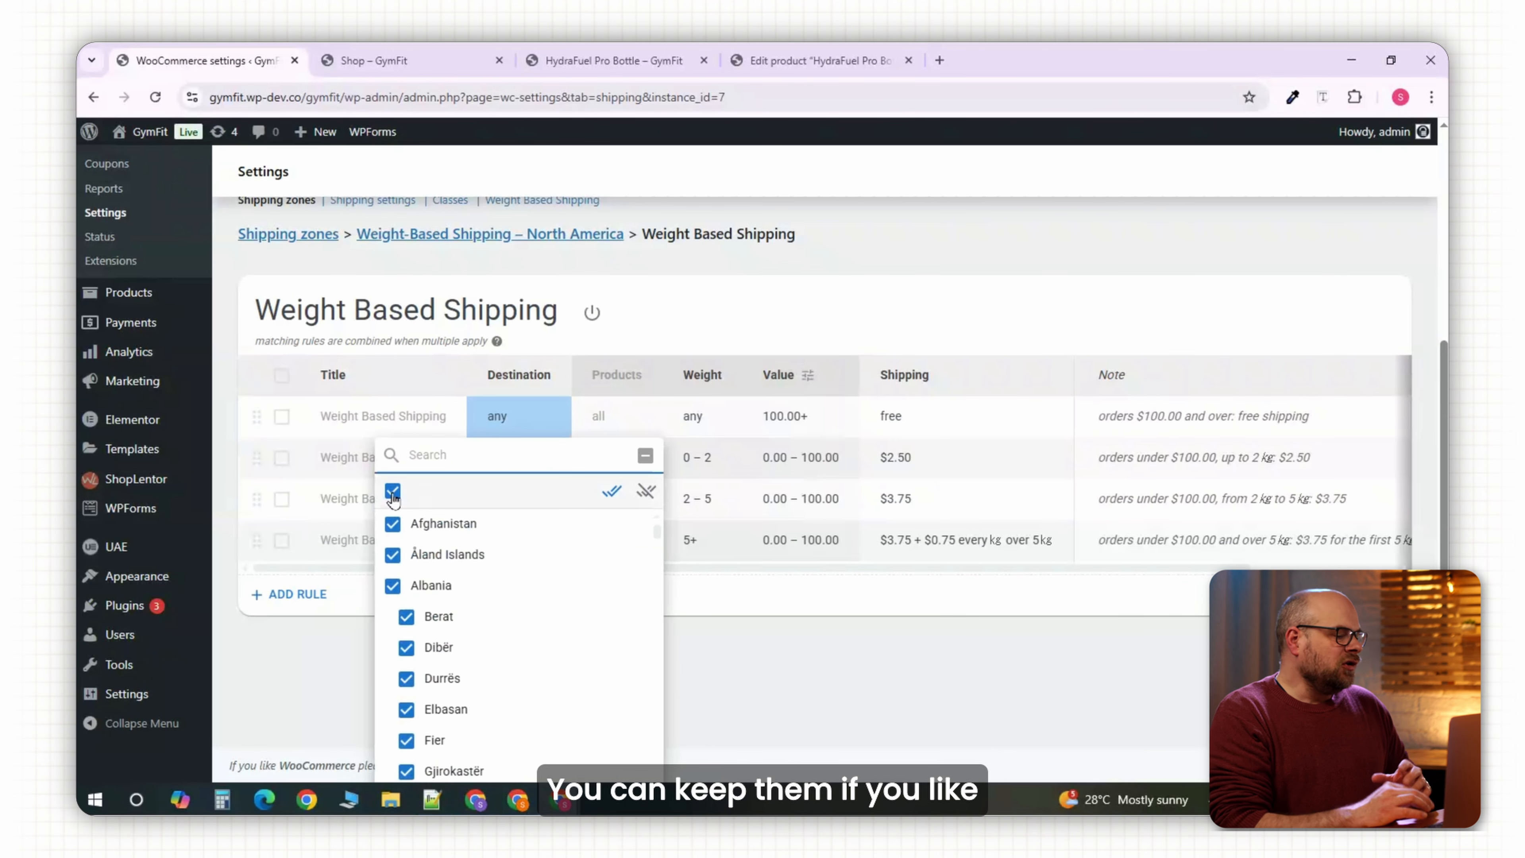
click(744, 657)
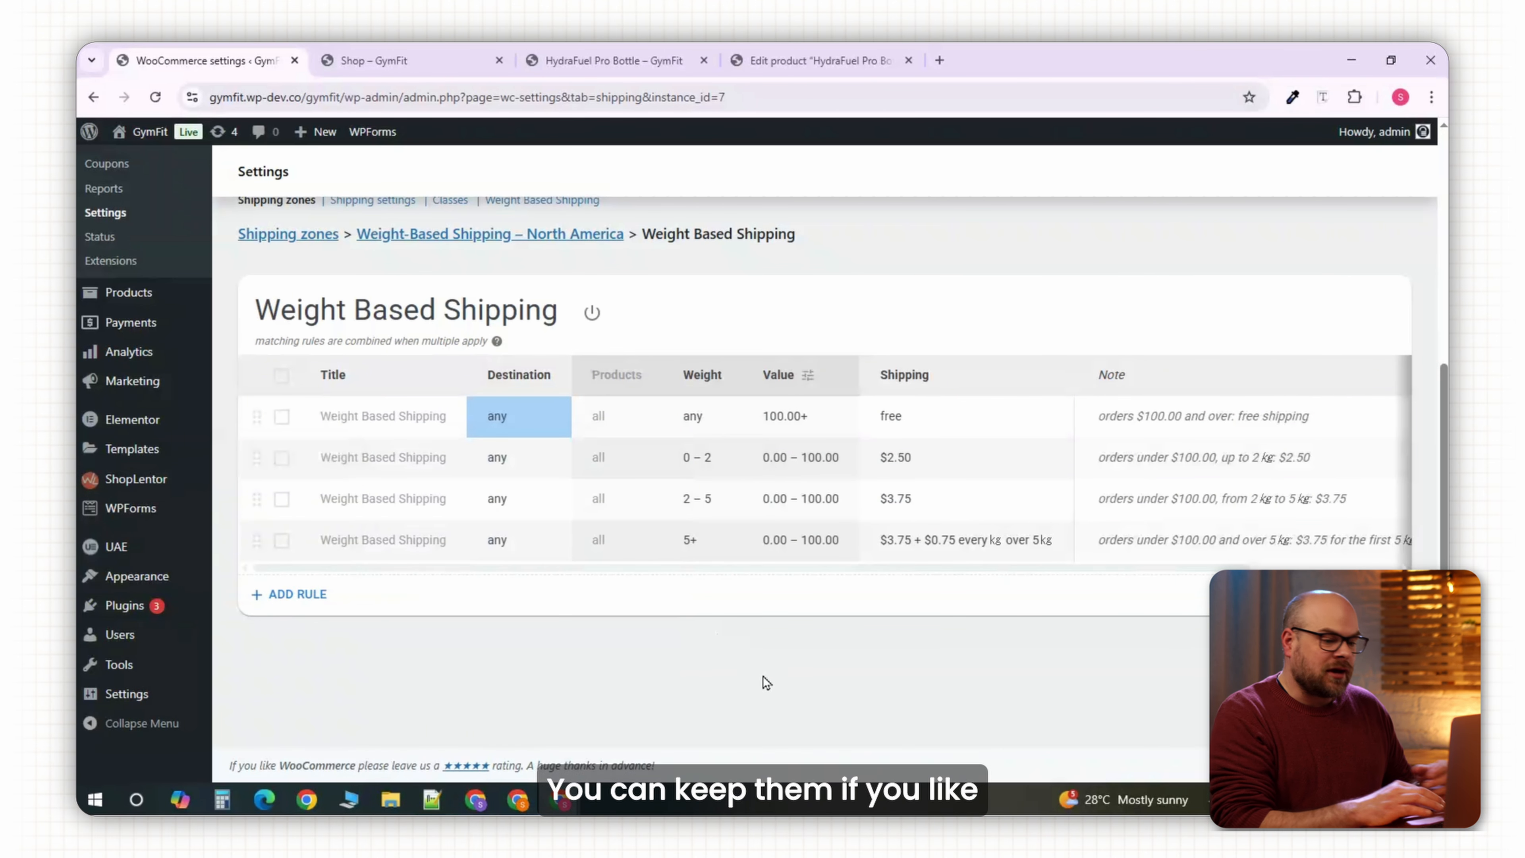
Delete all four example rules and add a single fresh default rule.
click(281, 539)
click(281, 498)
click(281, 457)
click(632, 313)
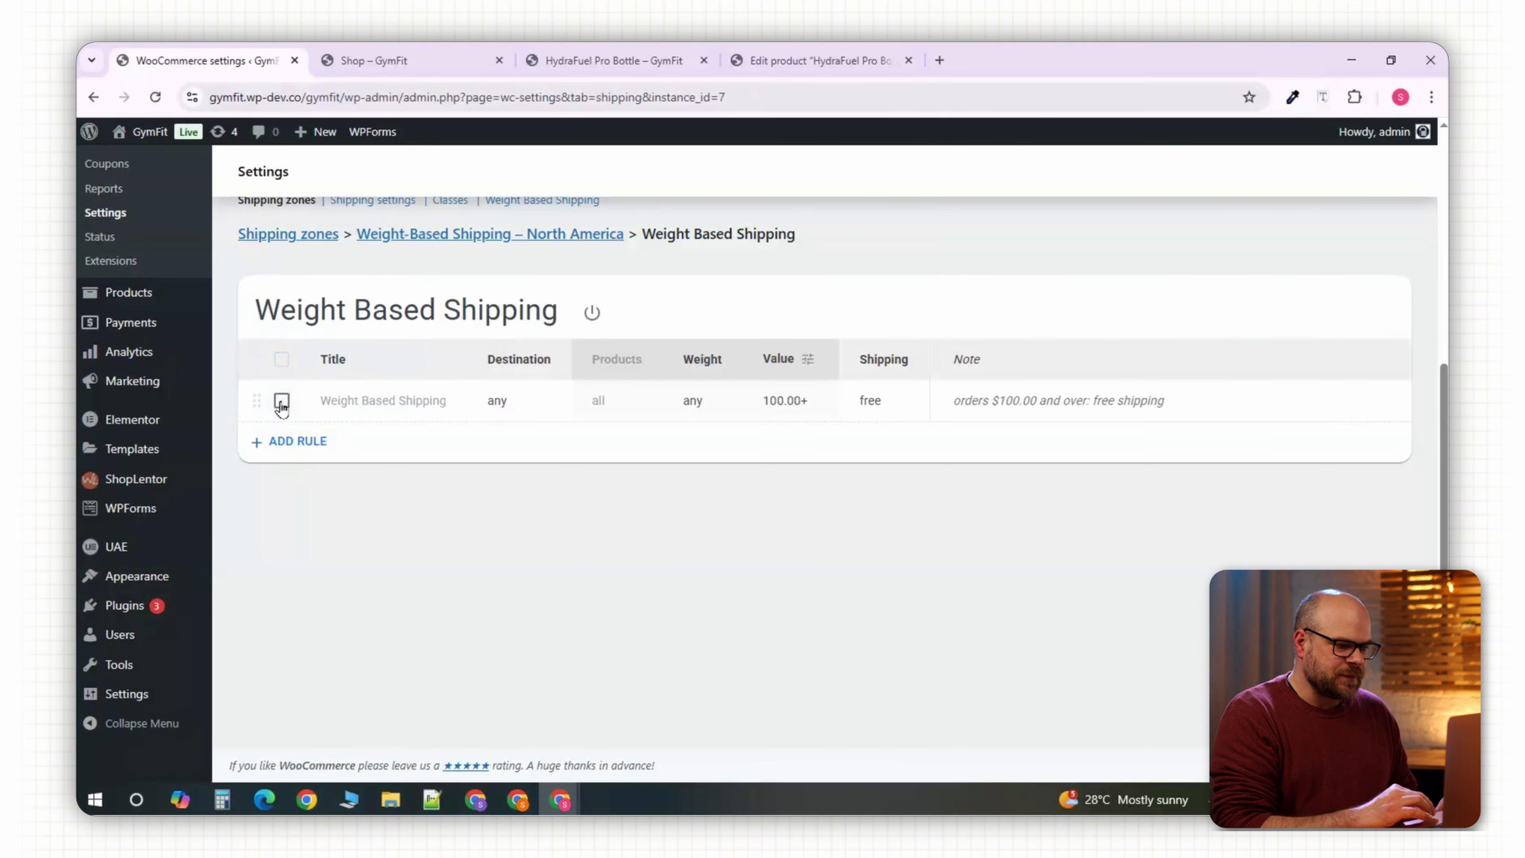
click(281, 400)
click(633, 313)
click(324, 353)
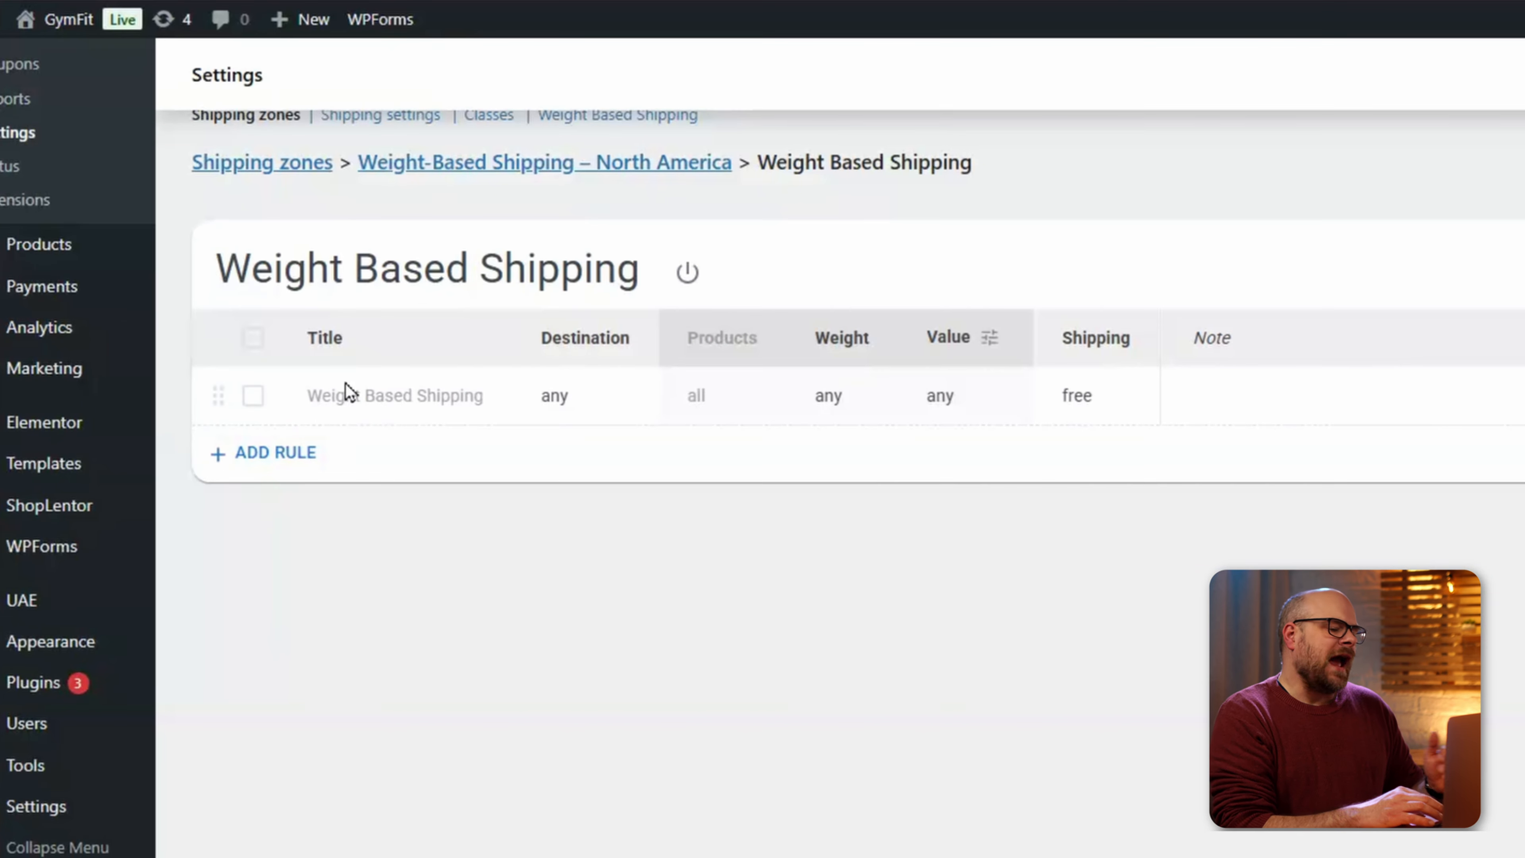
Title the rule 'ShopRocketX Standard Delivery' and restrict it to the United States.
click(357, 397)
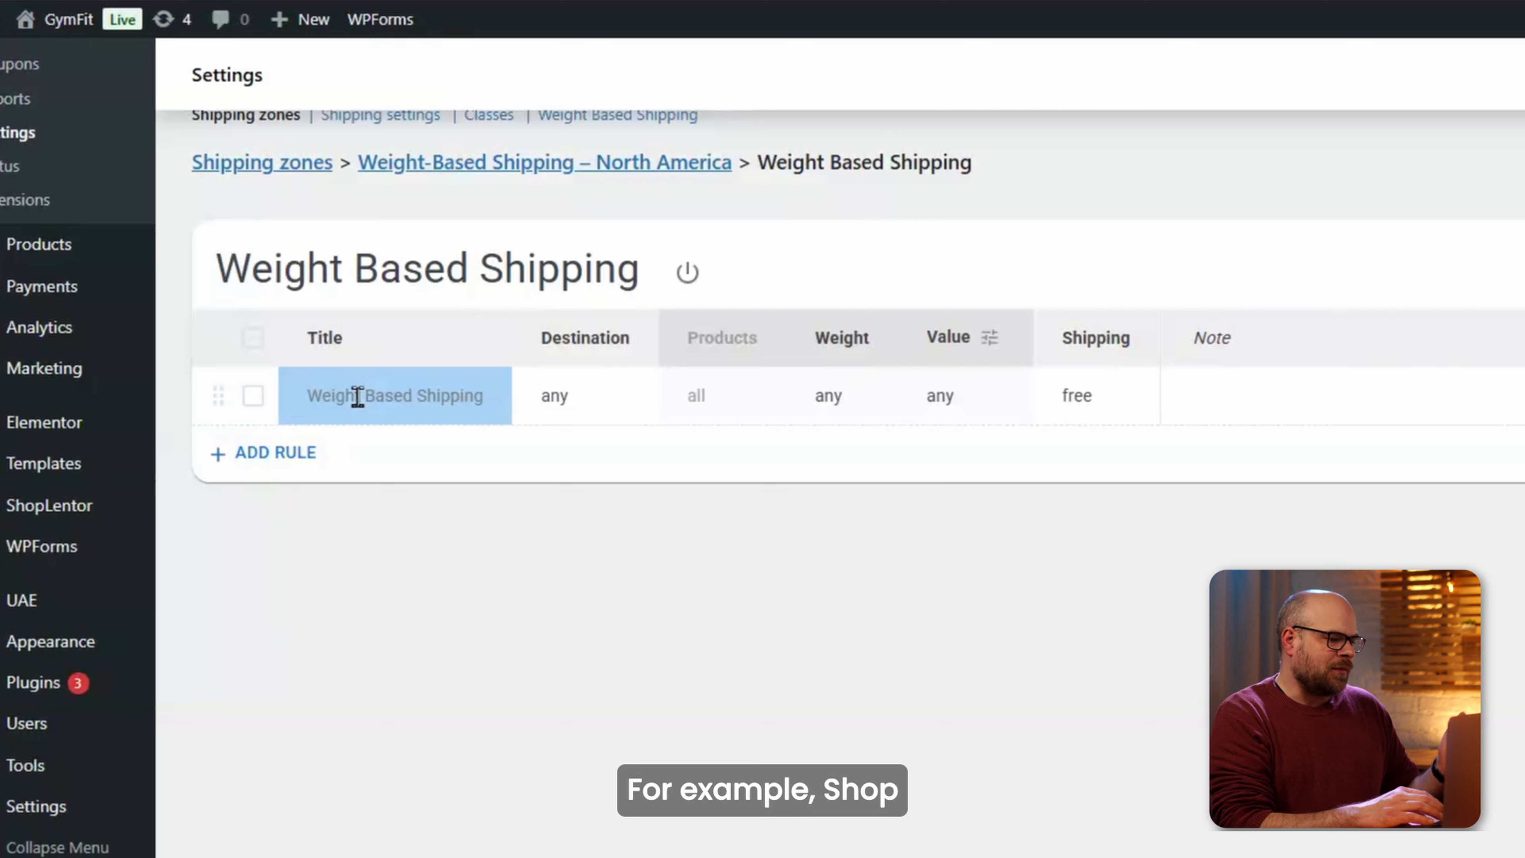
text(ShopRocketX Standard Delivery)
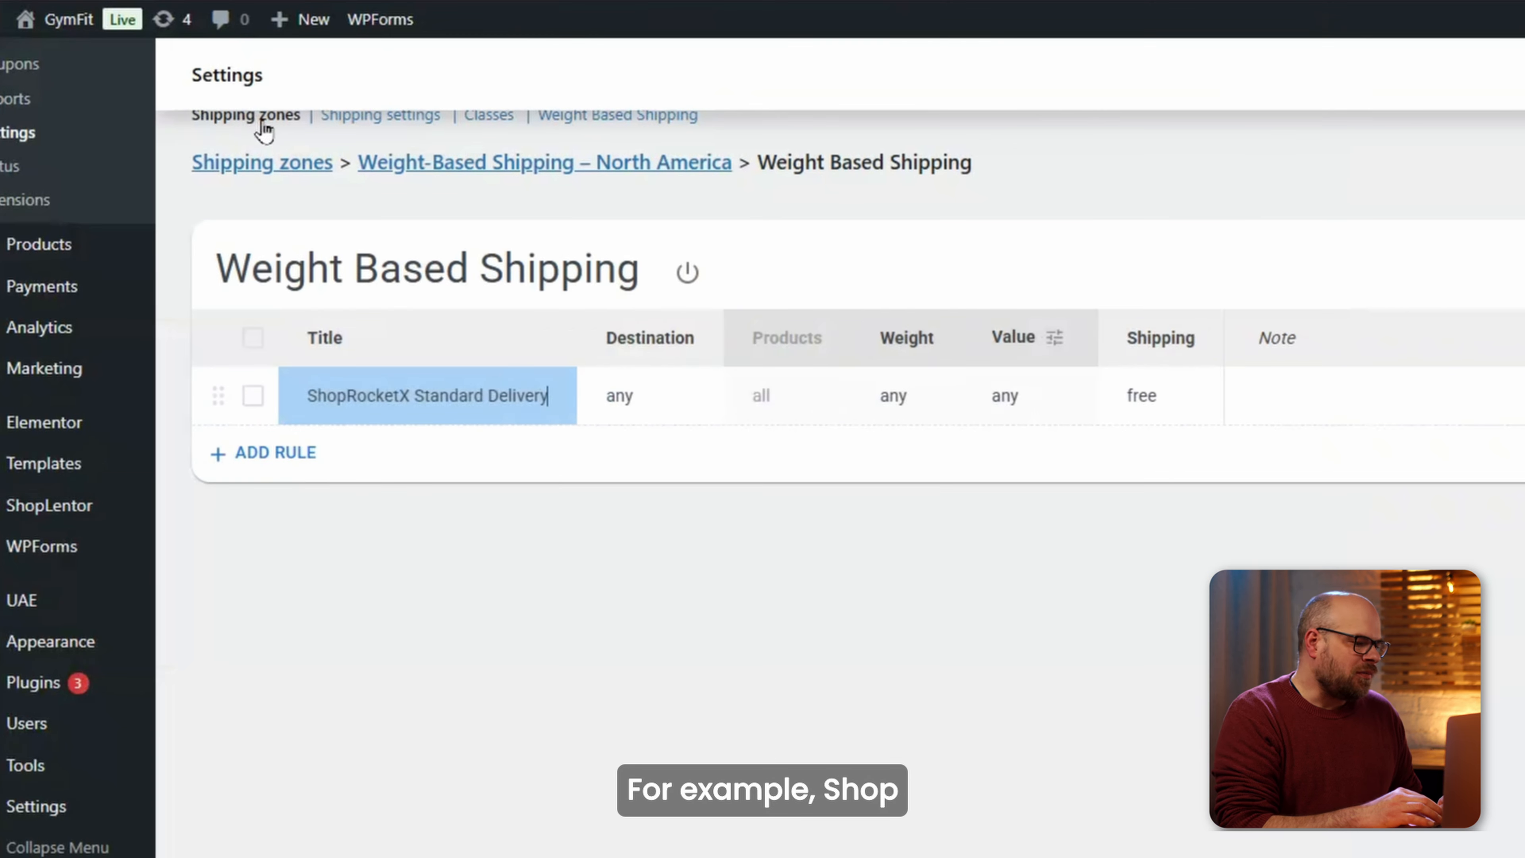
click(631, 401)
text(united st)
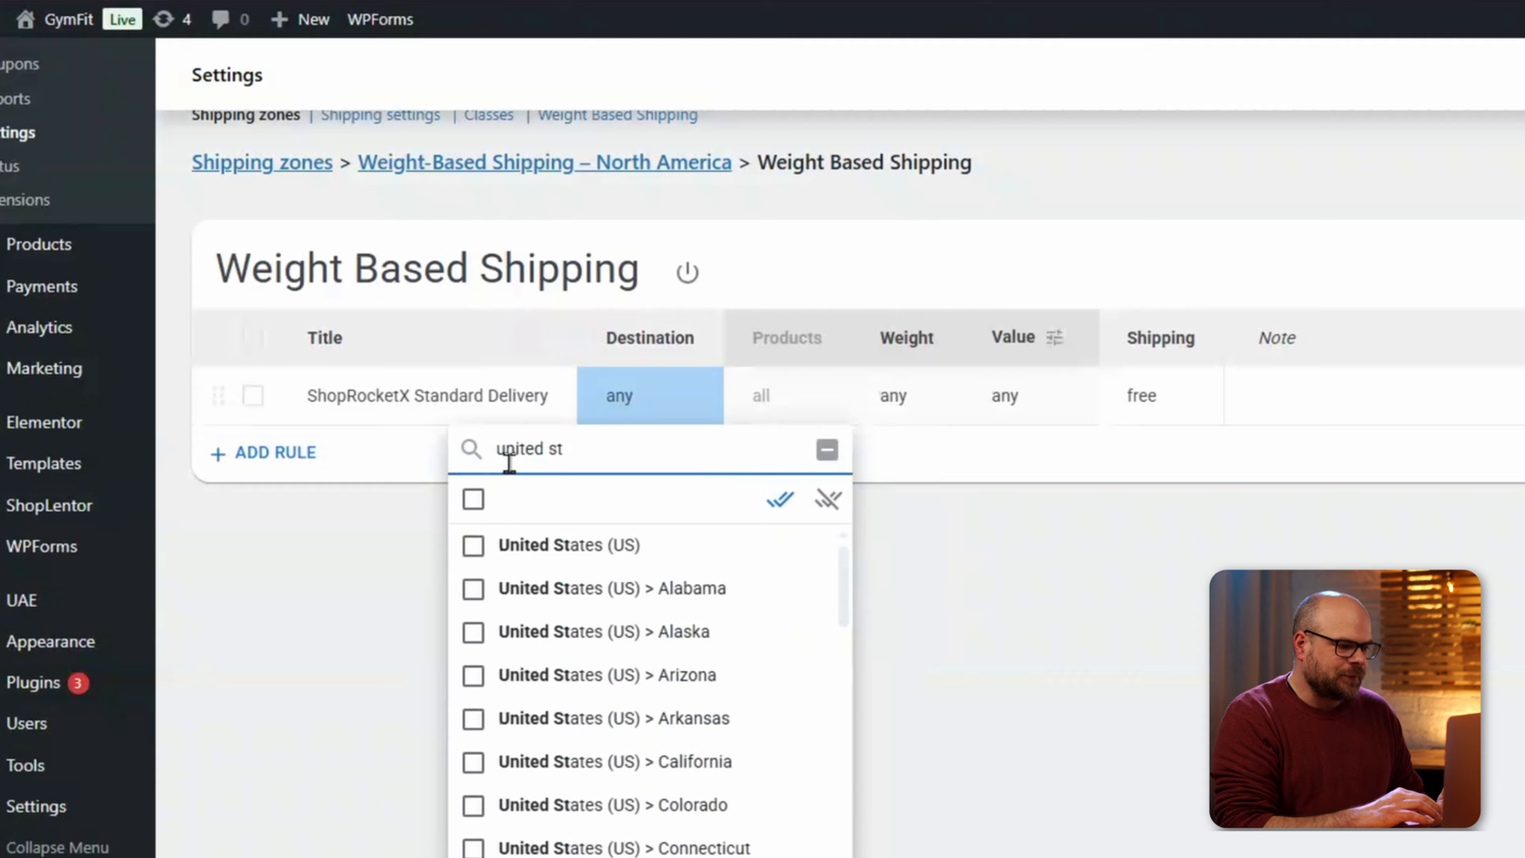
click(473, 545)
click(972, 592)
Limit the rule's weight range to 0–3 kg.
click(827, 407)
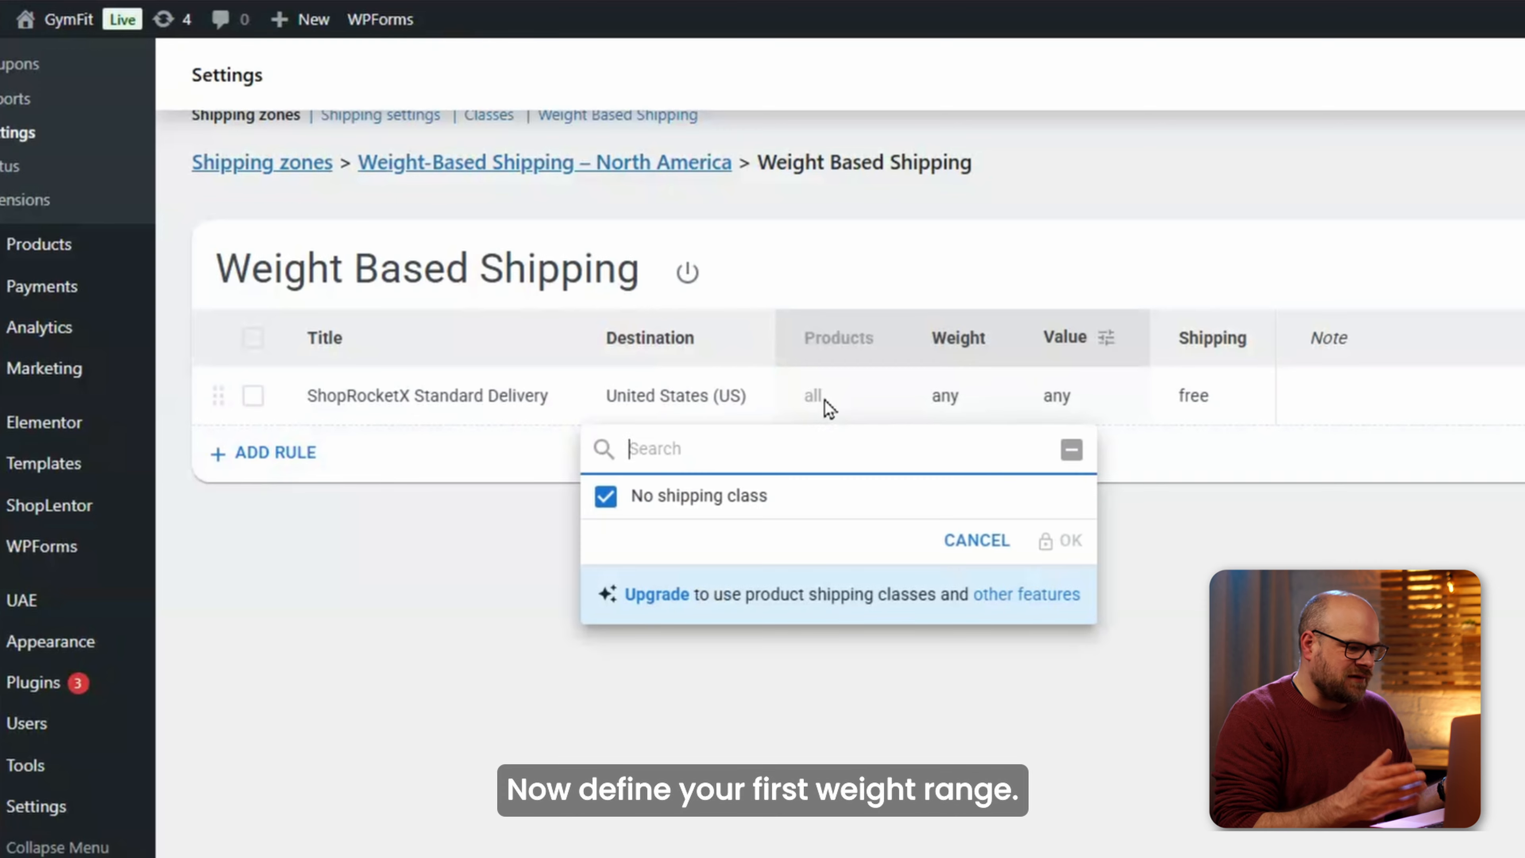
click(819, 420)
click(911, 391)
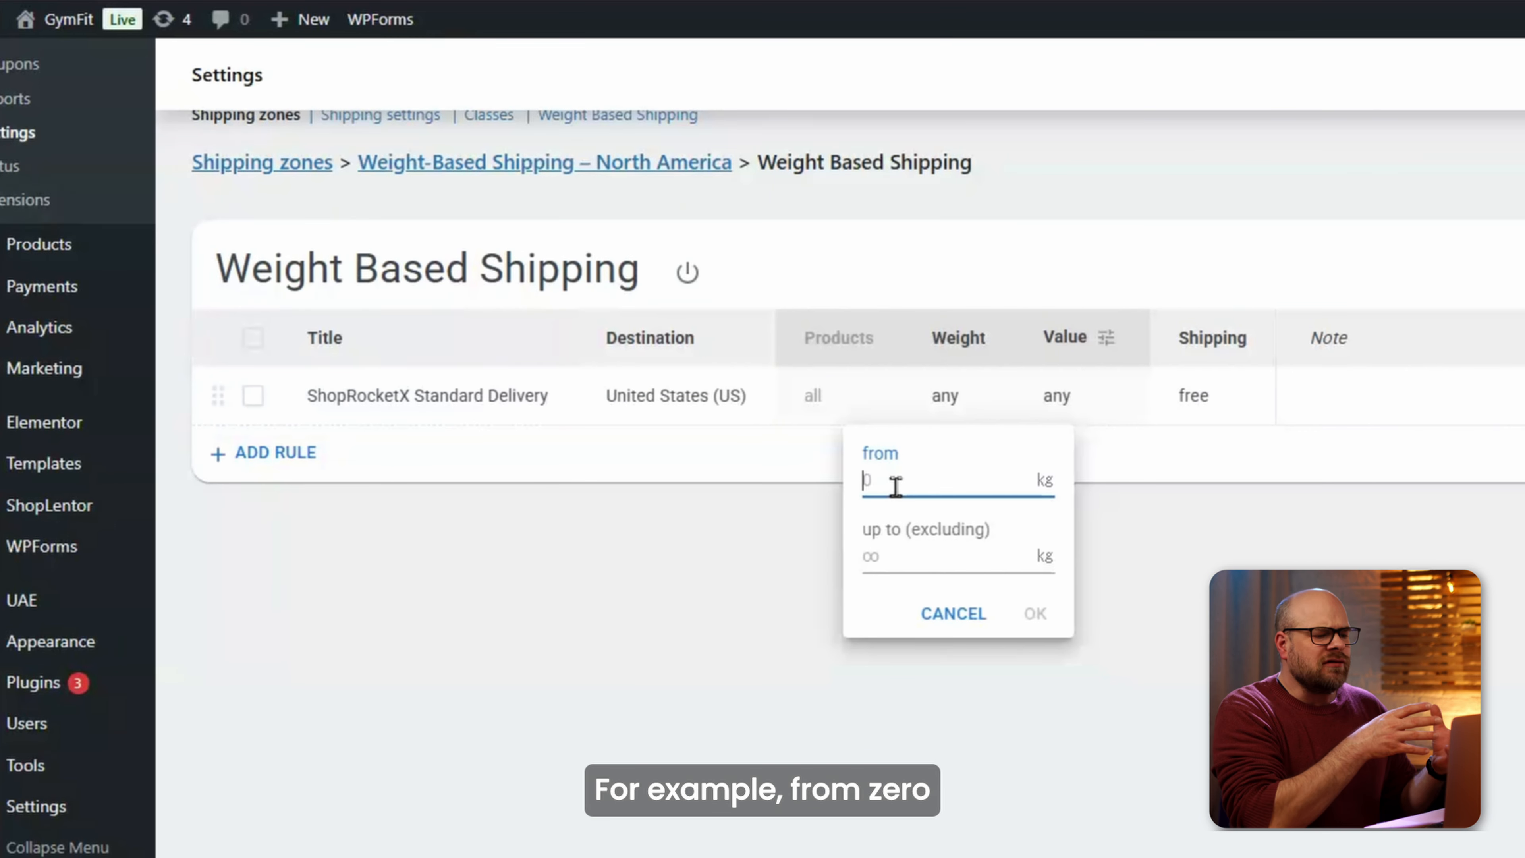
click(904, 550)
text(3)
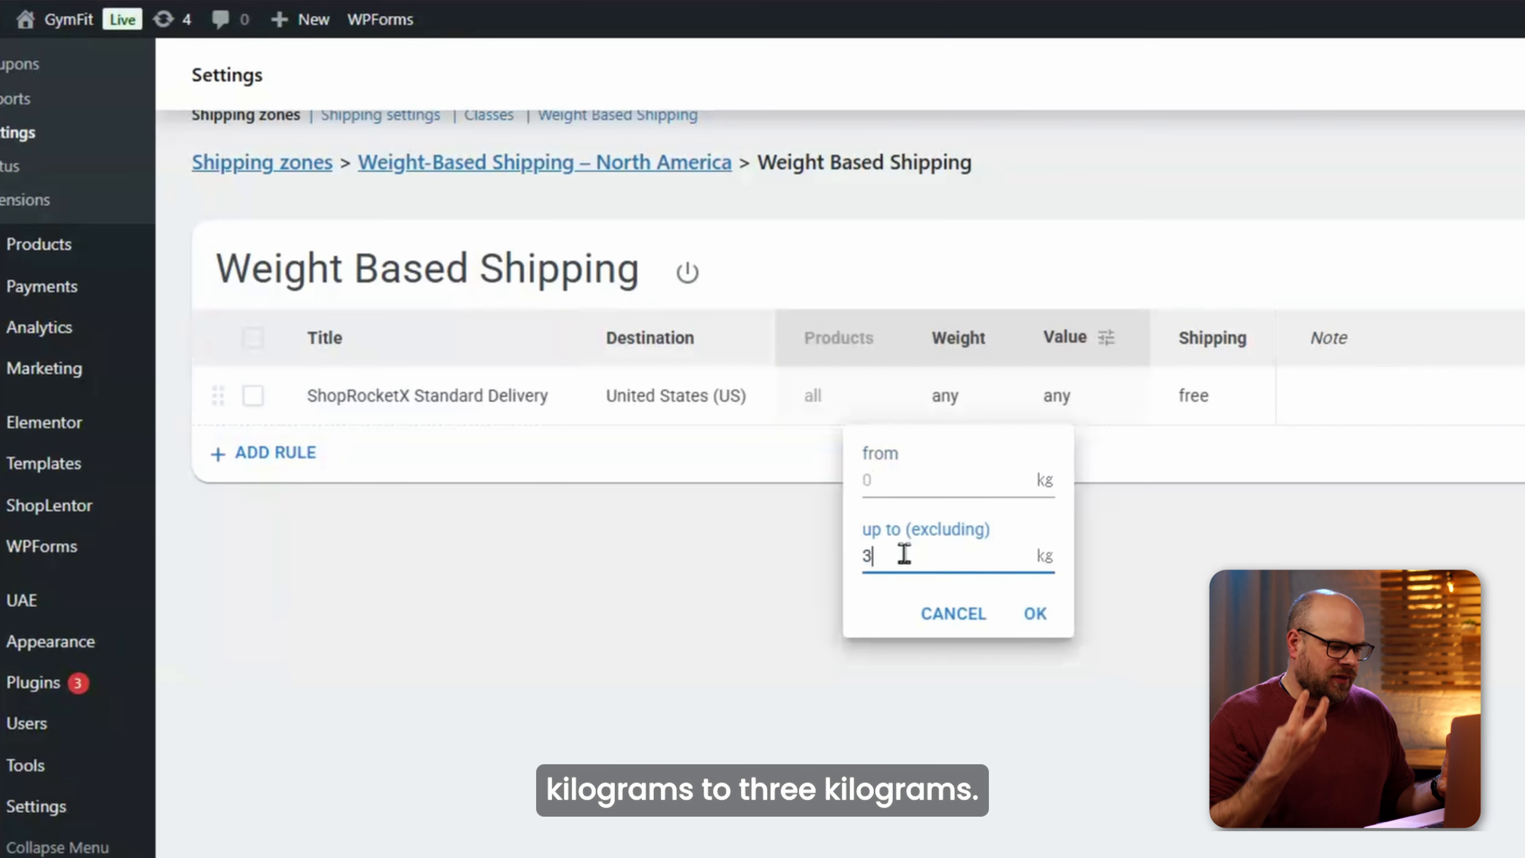
click(1028, 615)
Give the rule a flat $6.50 shipping charge, leaving the order value range unchanged.
click(1050, 396)
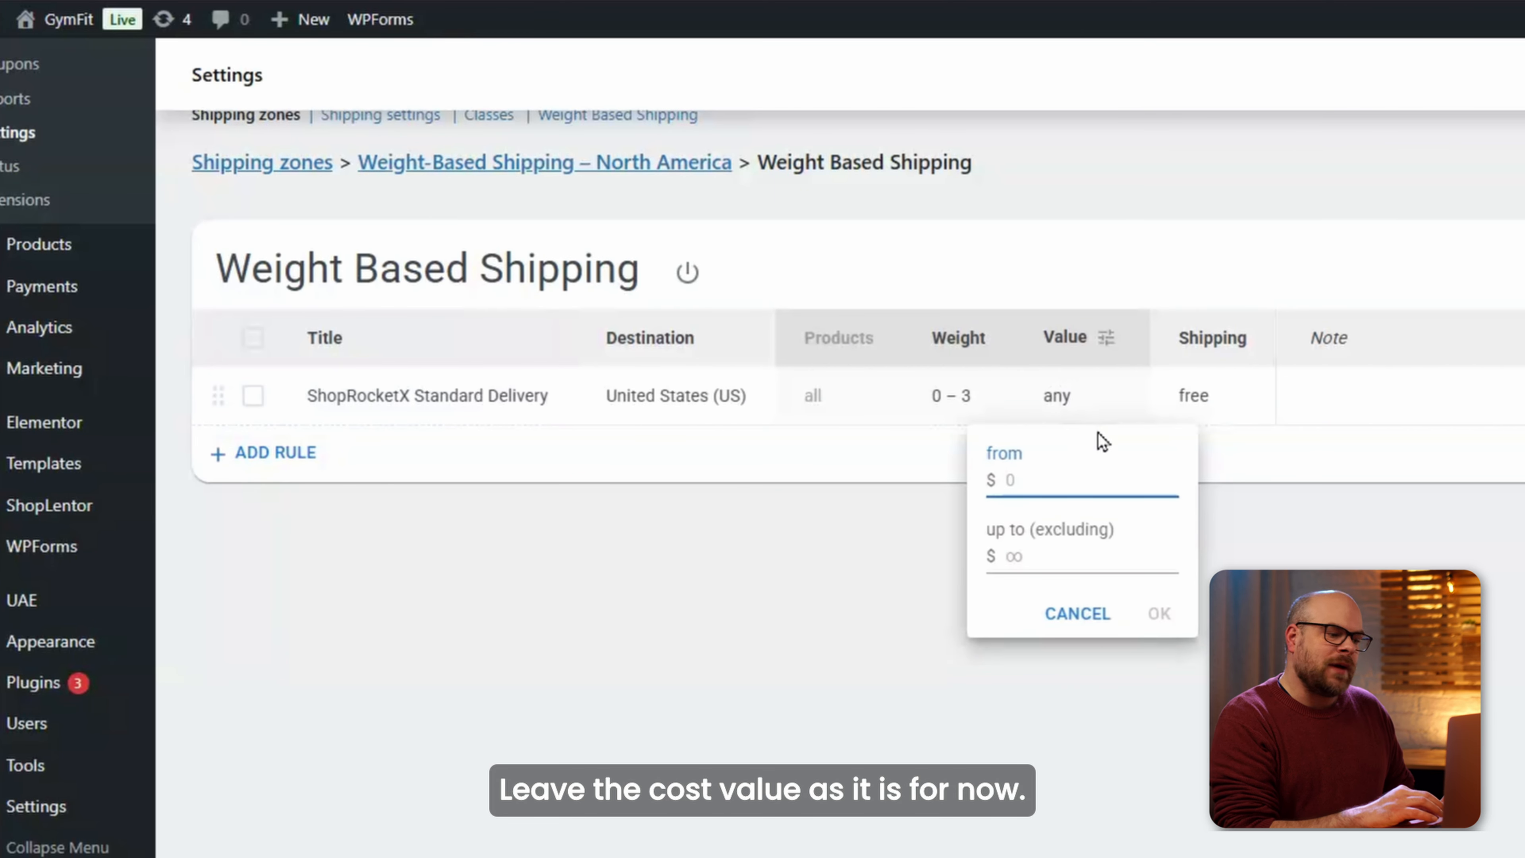
click(1078, 613)
click(1206, 398)
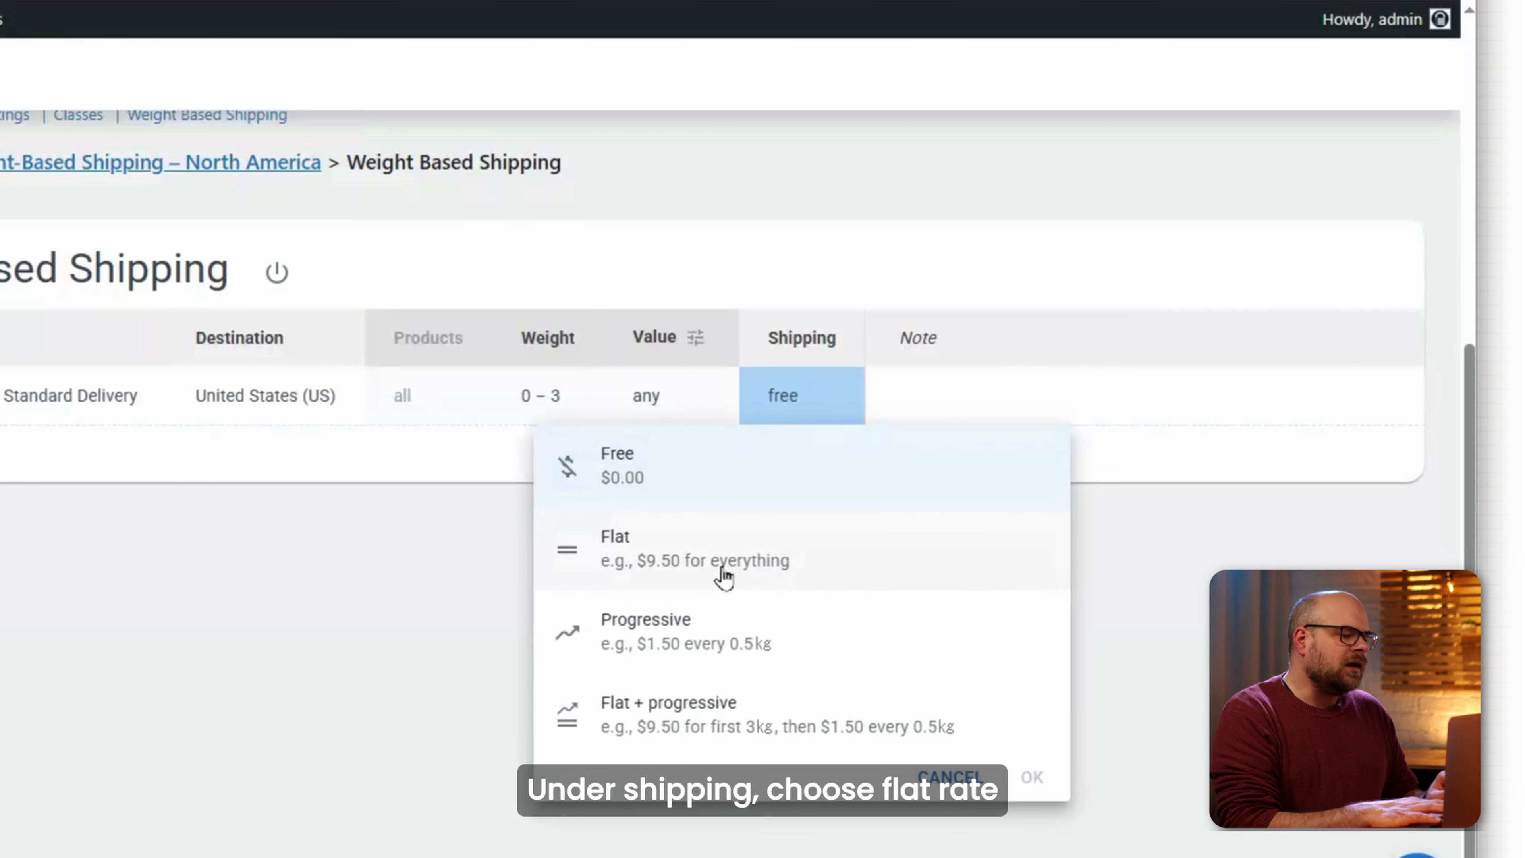
click(626, 554)
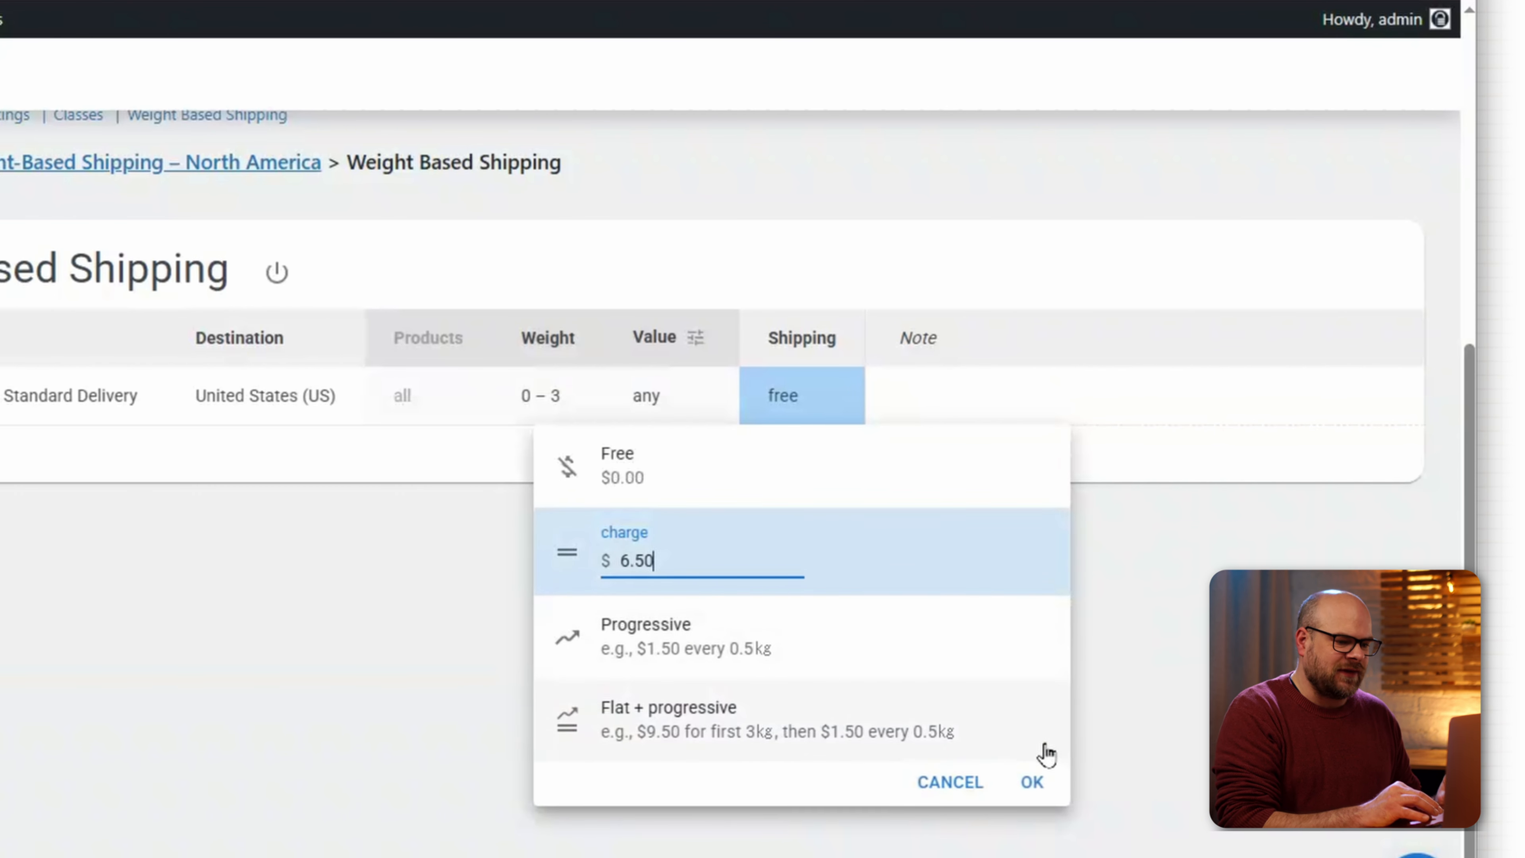
click(1031, 781)
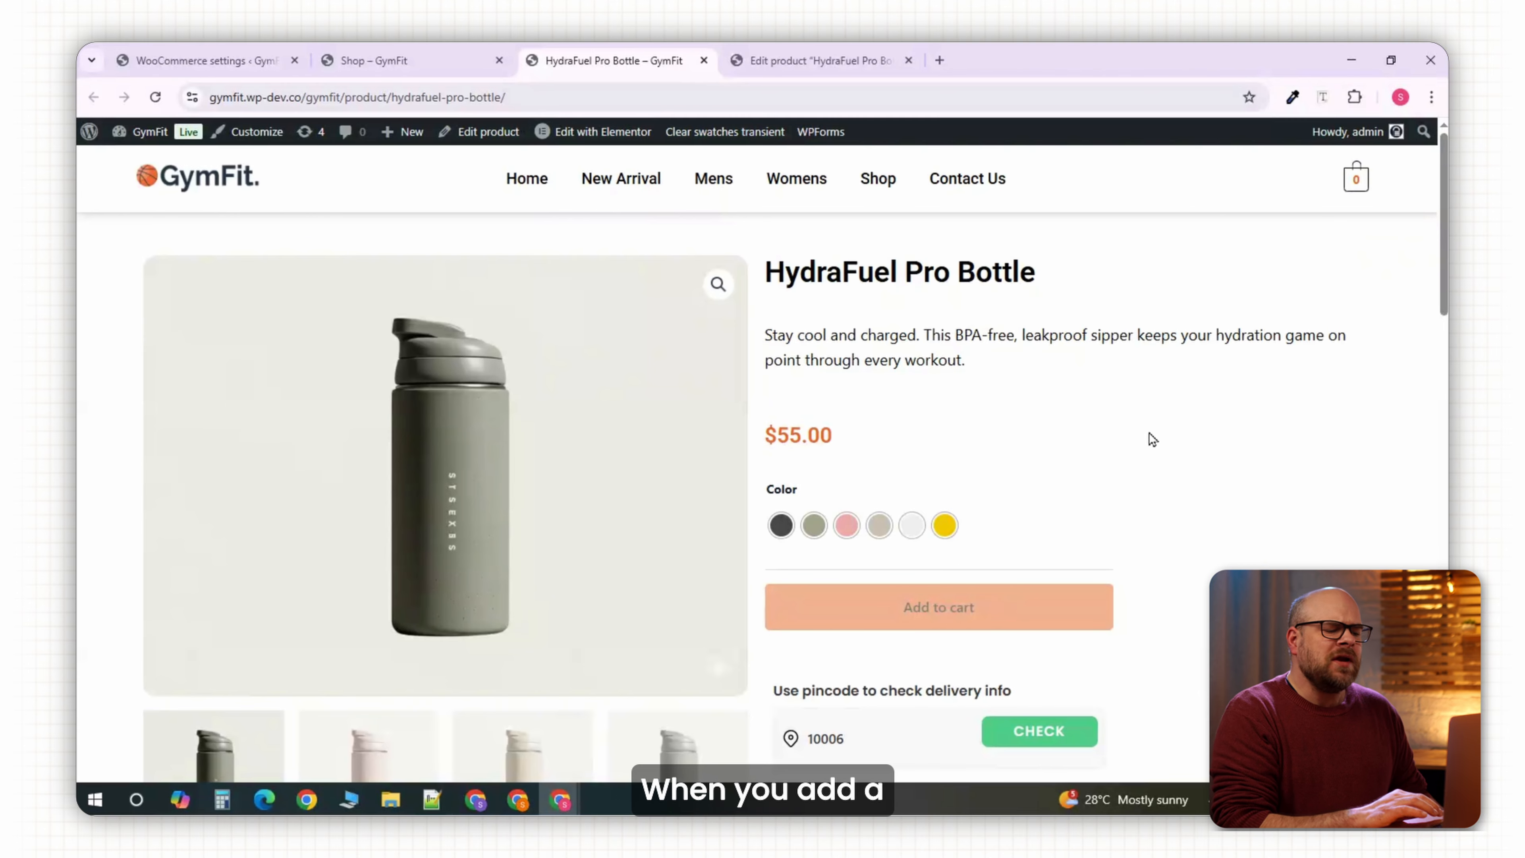
Add the Khaki HydraFuel Pro Bottle to the cart.
scroll(817, 480, down, 1)
click(813, 439)
scroll(841, 468, down, 1)
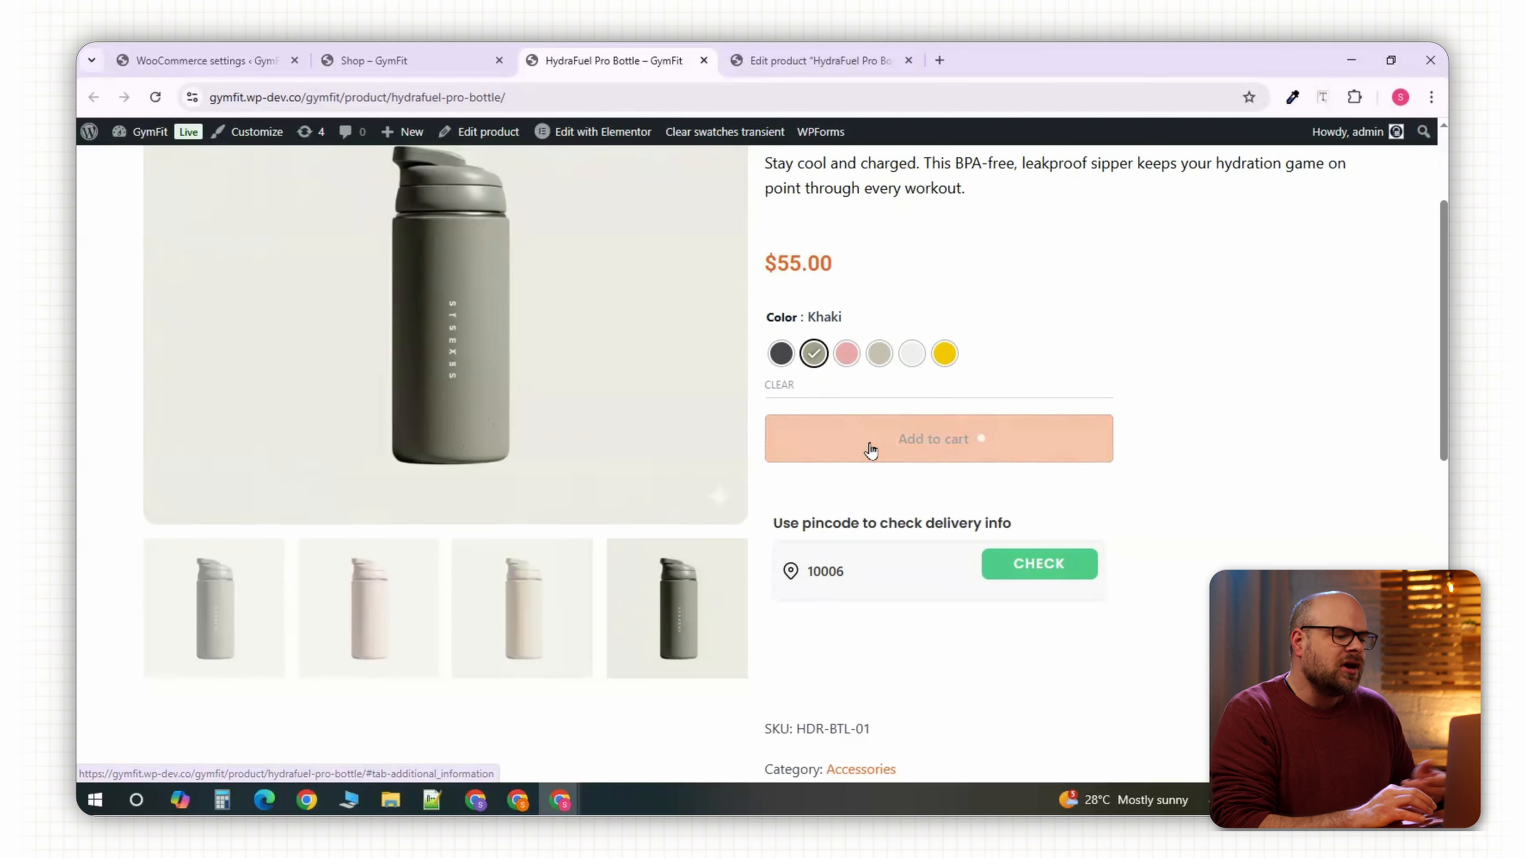
click(871, 444)
Update the cart quantity to 4 and check the no-shipping-options message.
scroll(994, 580, down, 1)
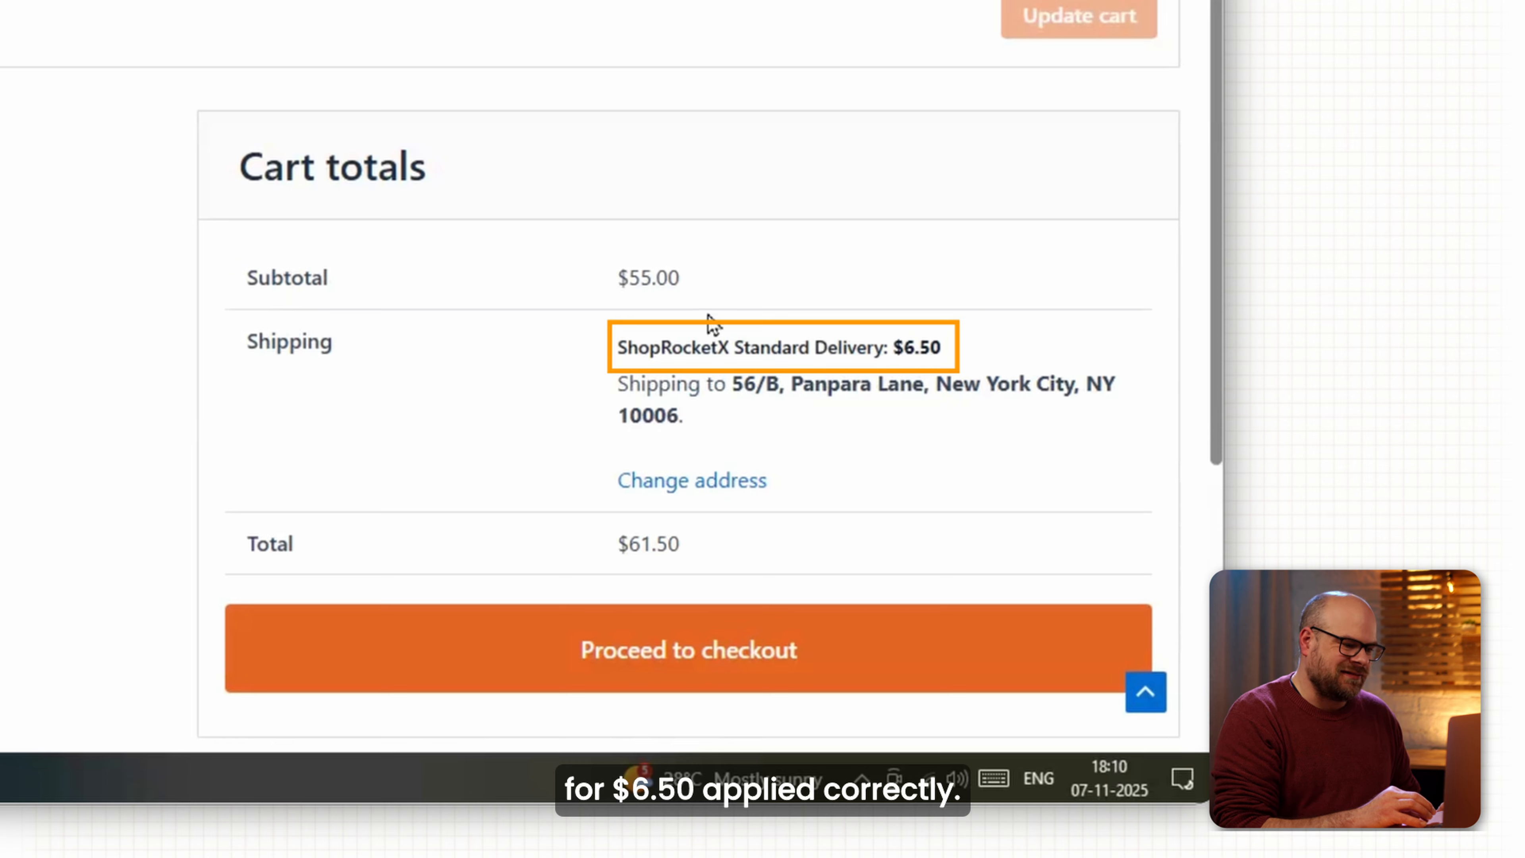
scroll(651, 265, up, 4)
click(667, 173)
click(668, 174)
click(667, 173)
click(1038, 303)
scroll(786, 402, down, 3)
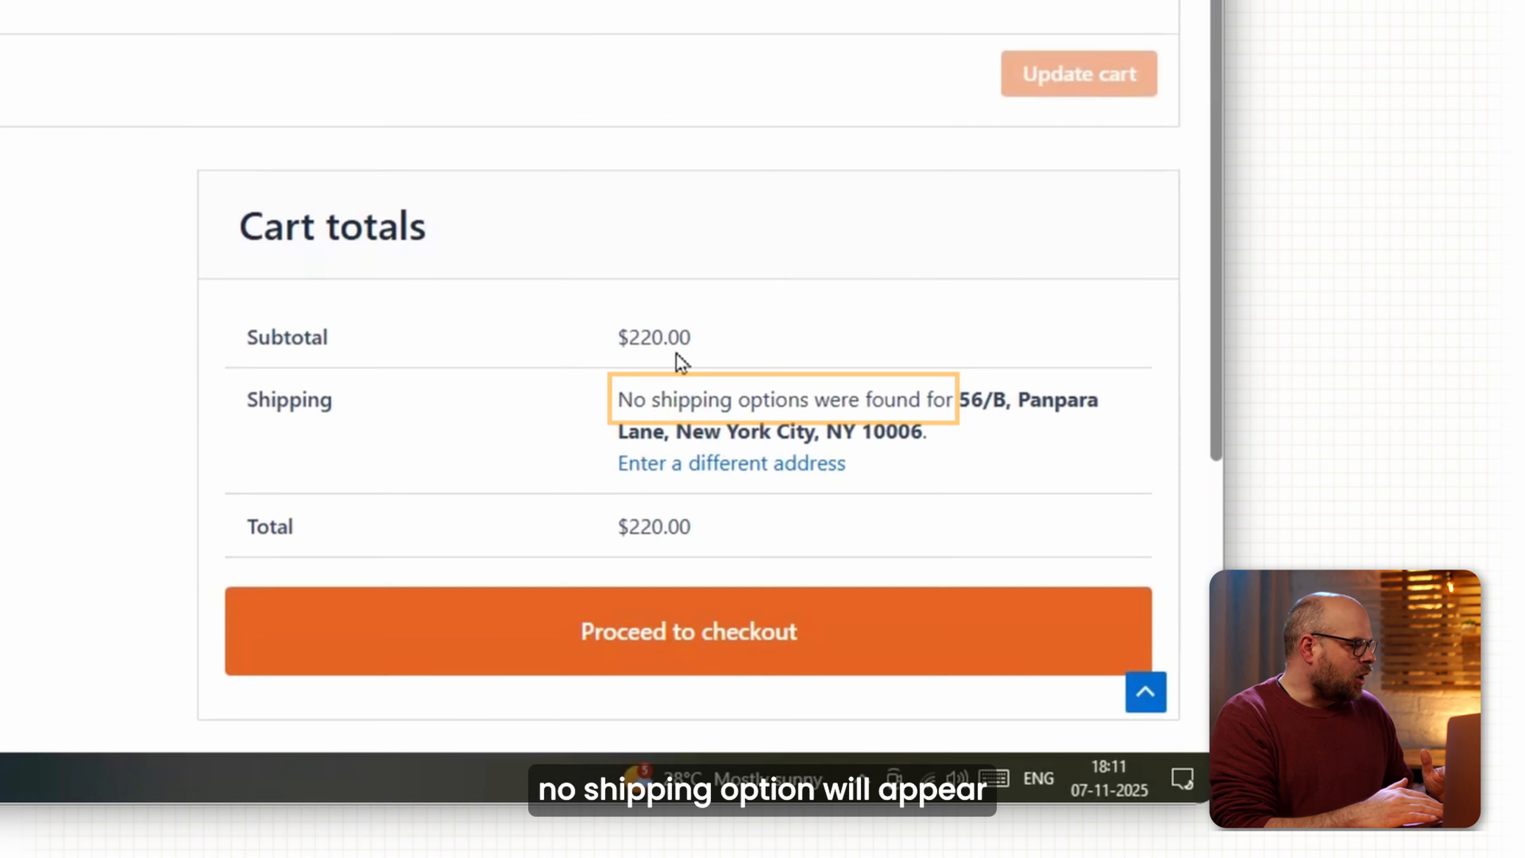
drag(616, 401, 960, 419)
click(858, 423)
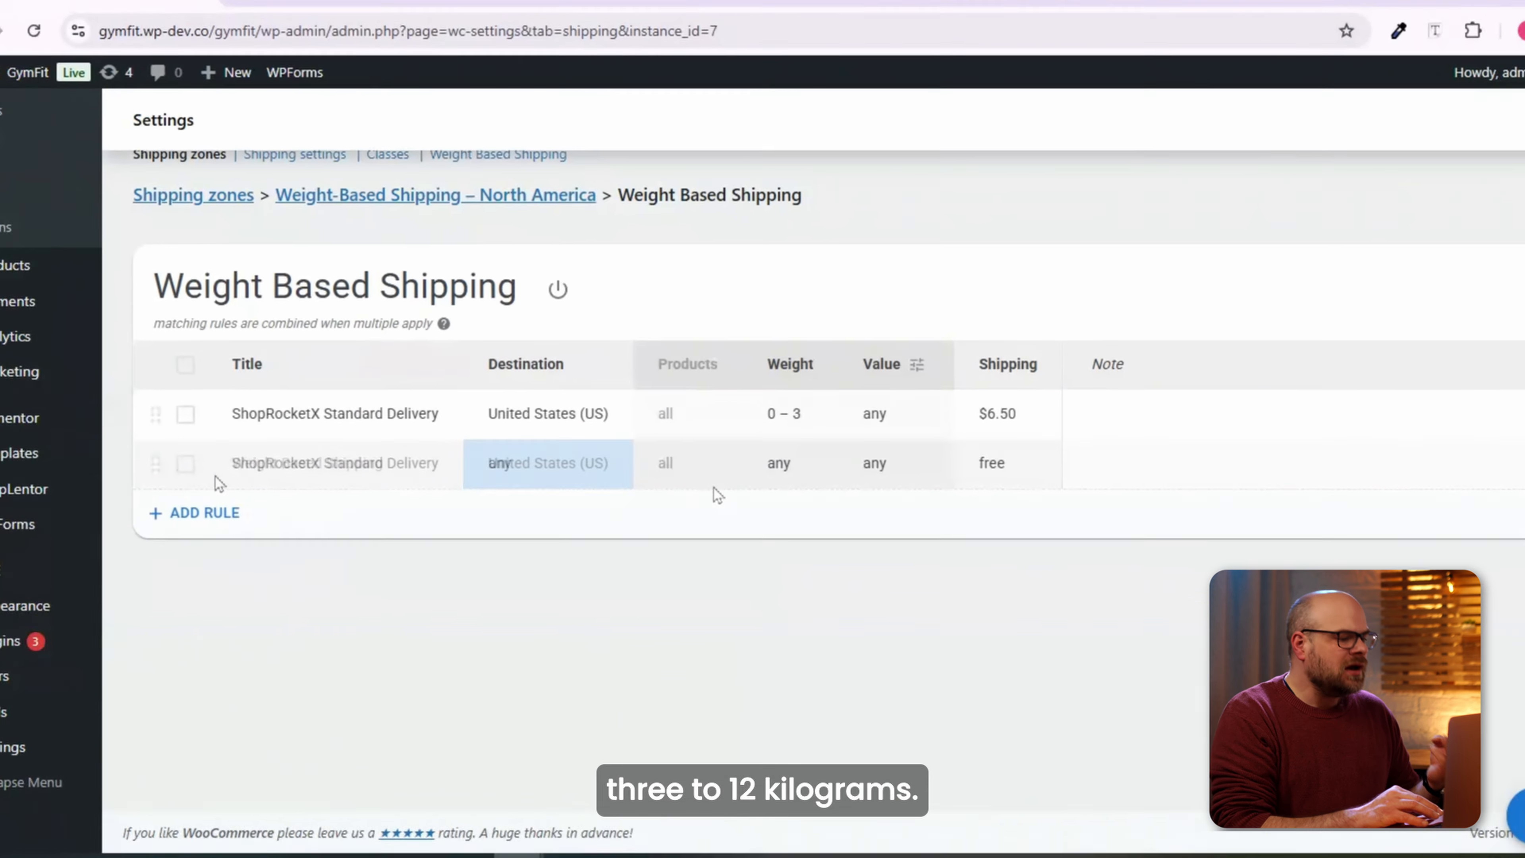
Set the second rule's weight range to 3–12 kg.
click(780, 449)
text(3)
click(737, 562)
text(12)
click(883, 716)
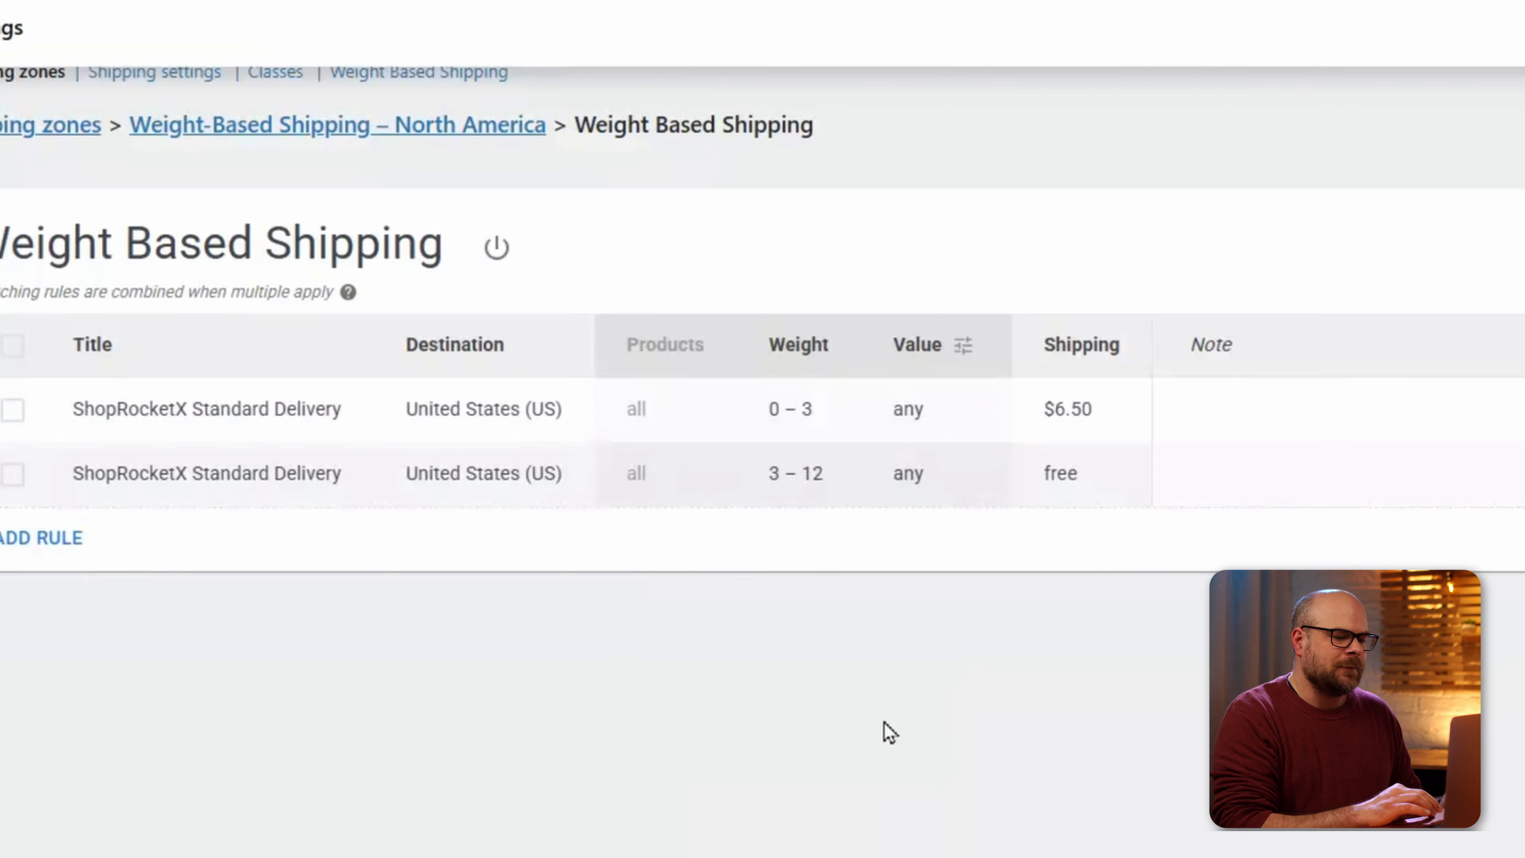
Give the second rule a flat $12.90 charge and reload the cart.
click(1083, 481)
click(948, 663)
text(12.90)
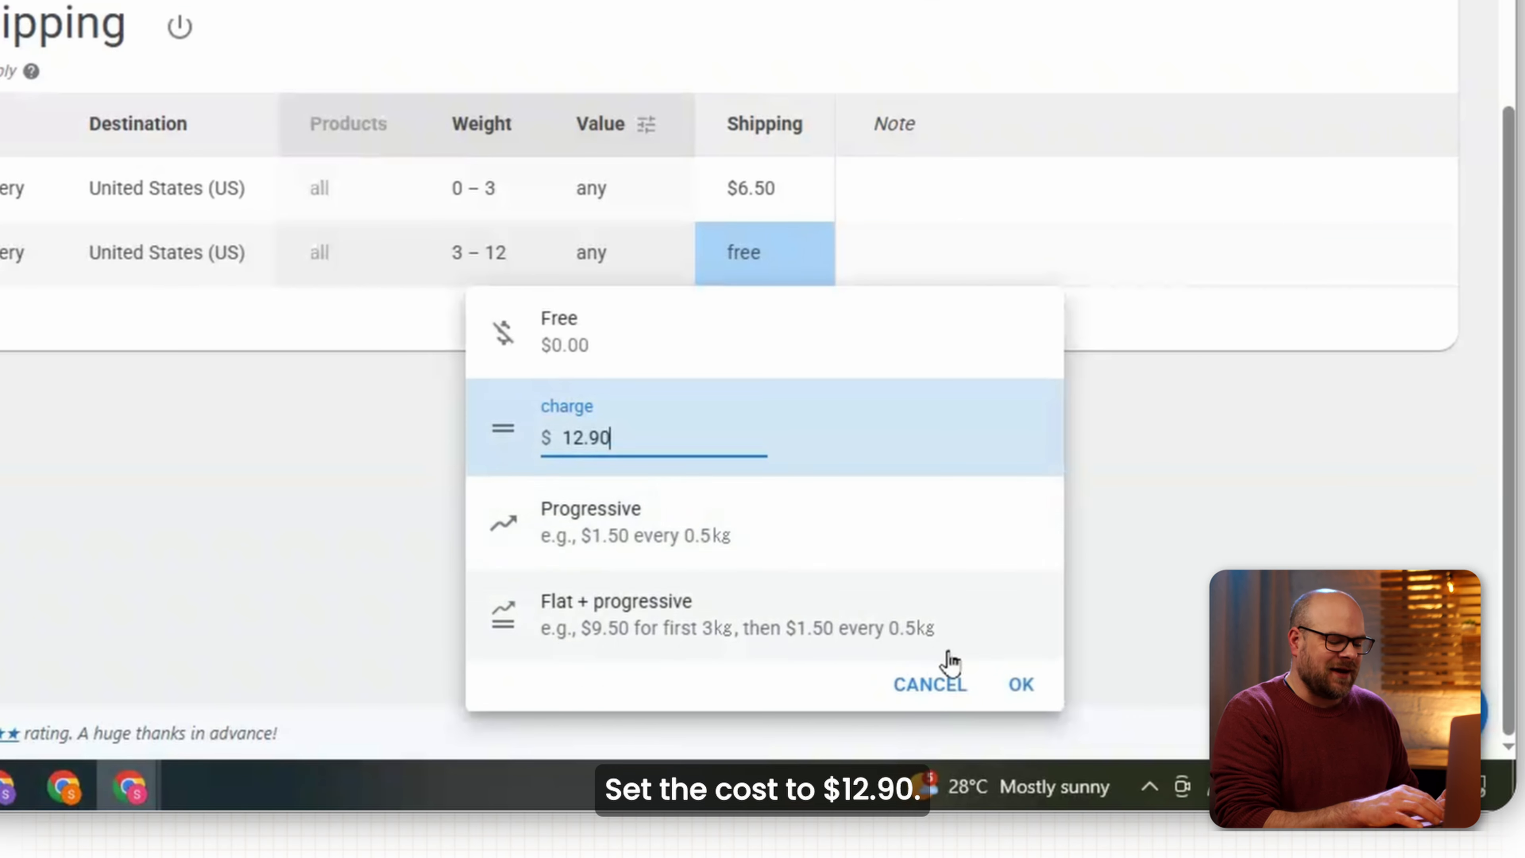
click(1019, 684)
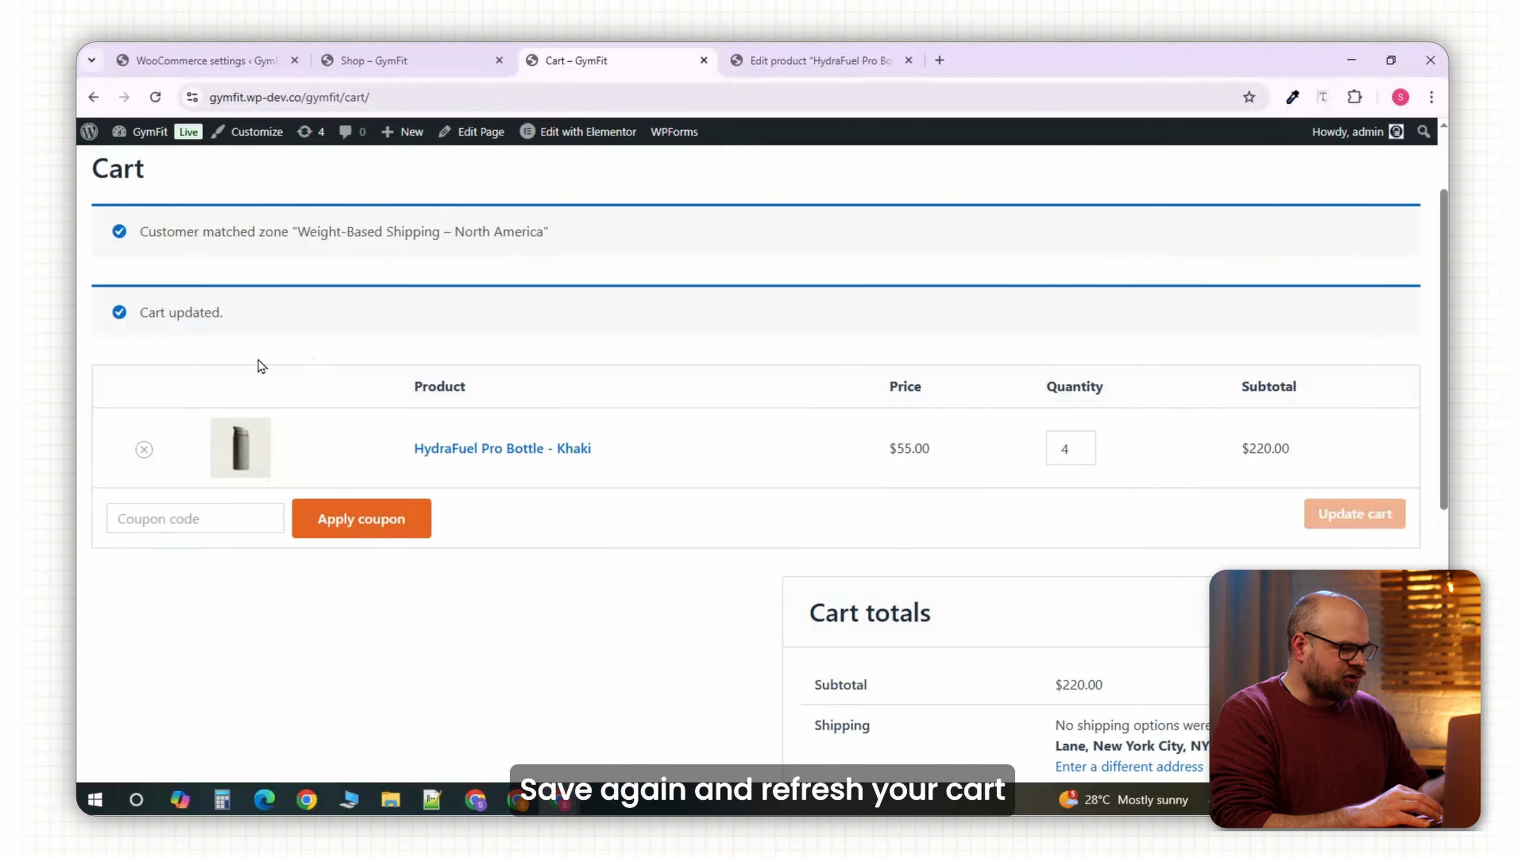
click(155, 98)
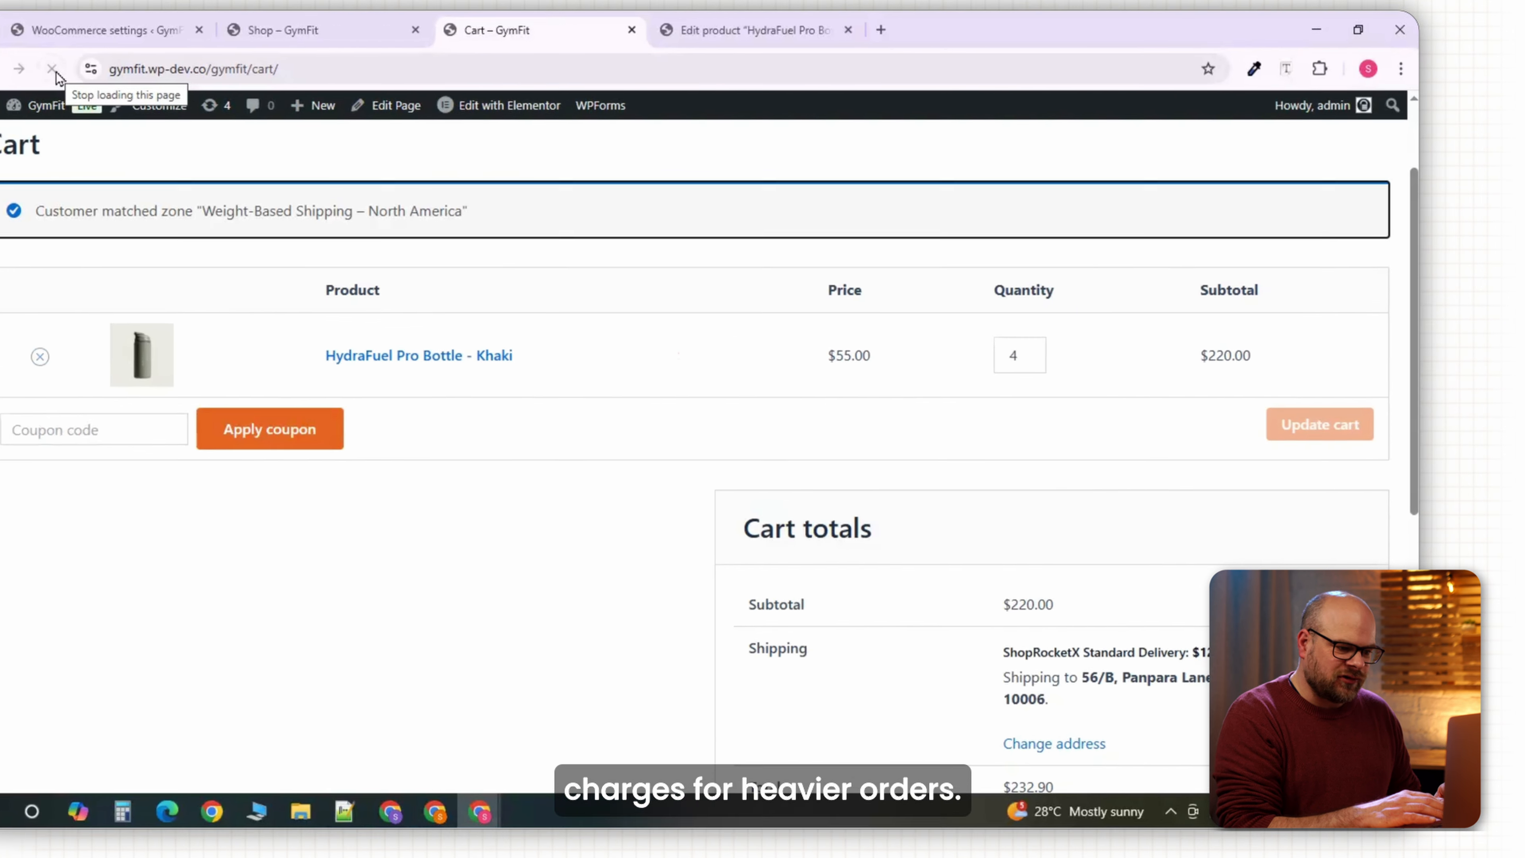
Check the cart's $12.90 shipping and $232.90 total, then mark both rules for removal.
scroll(1299, 658, down, 2)
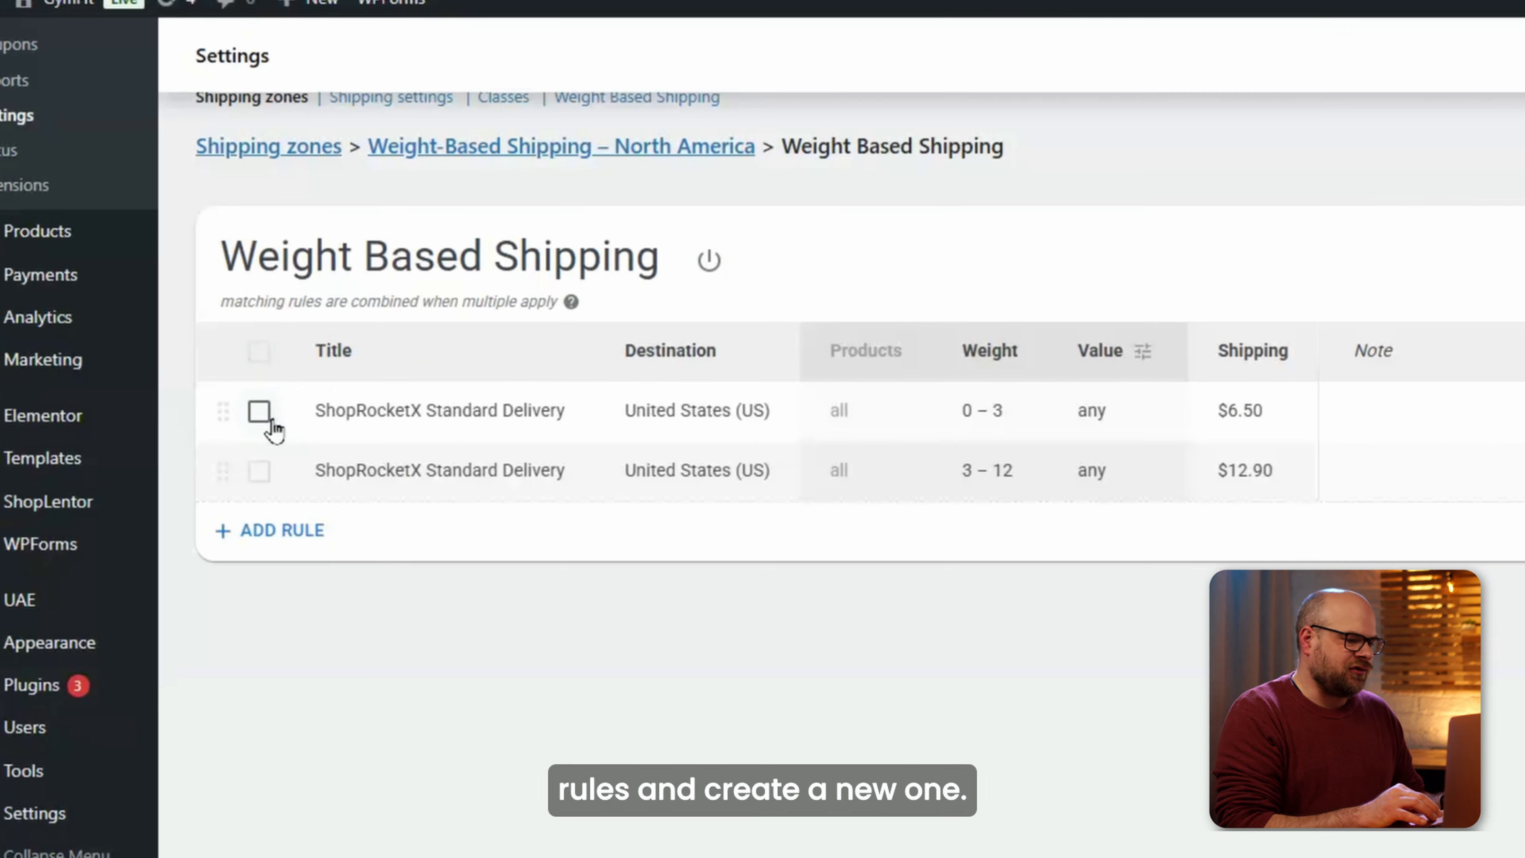
click(260, 412)
click(260, 470)
Delete both rules and create a fresh rule restricted to the United States.
click(769, 262)
click(246, 322)
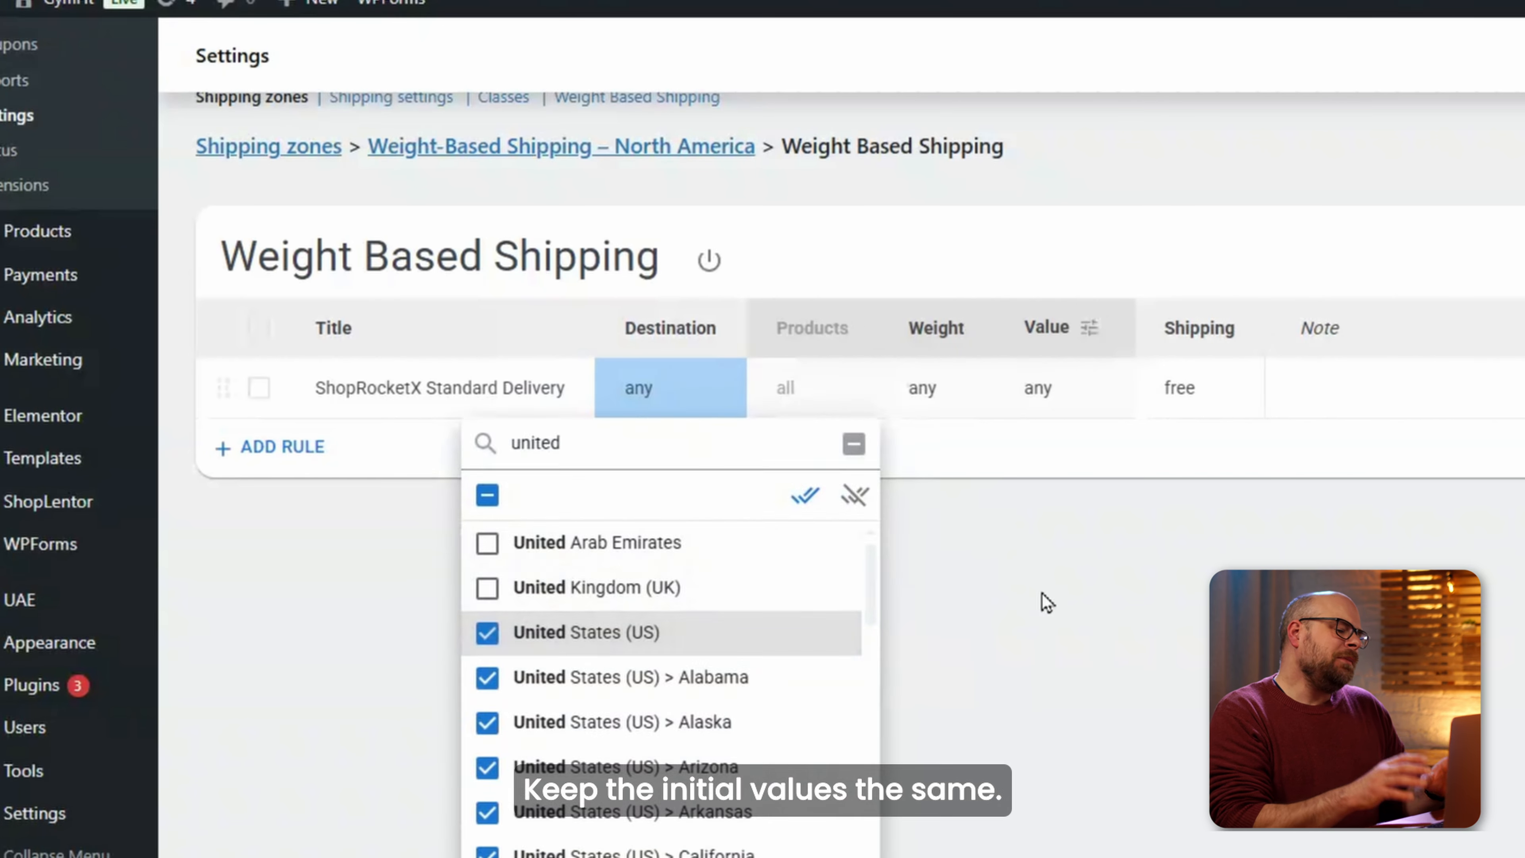
click(1042, 602)
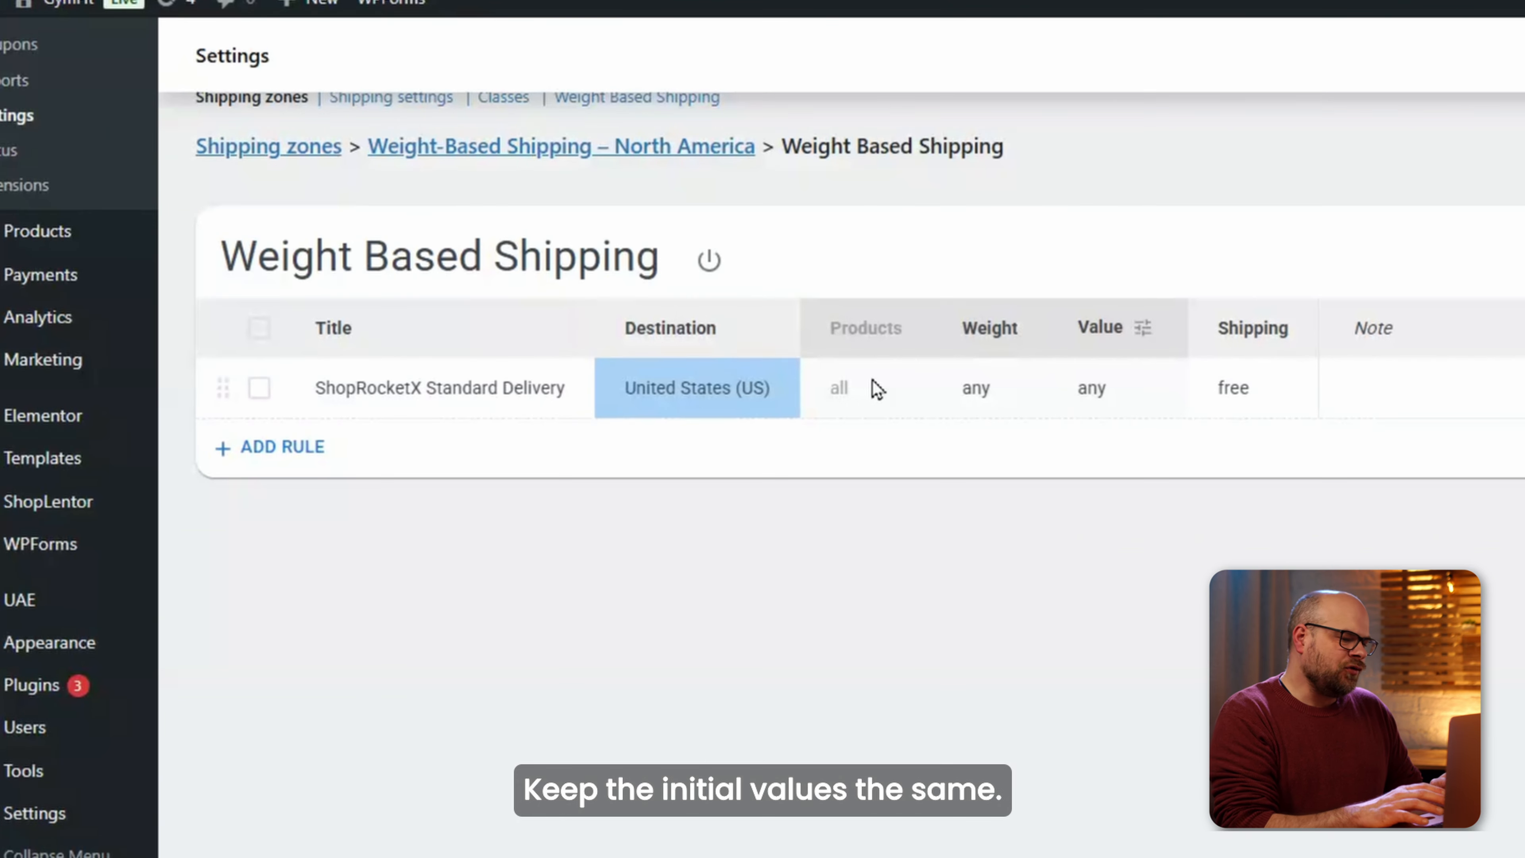
Charge $5.00 flat plus $1.20 per kg over 5 kg, in 1 kg steps.
click(1233, 386)
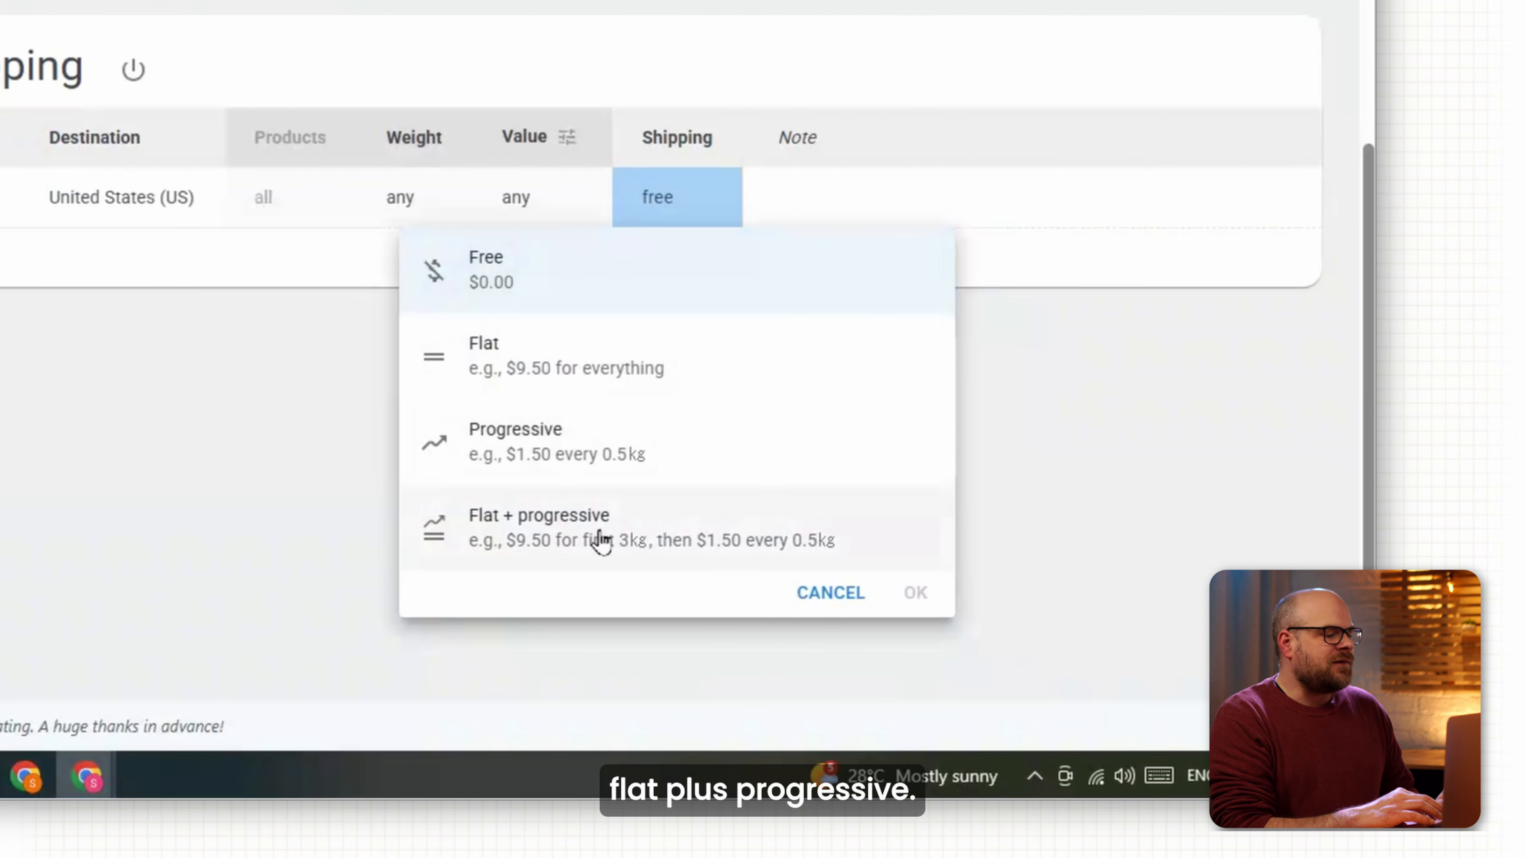
click(791, 601)
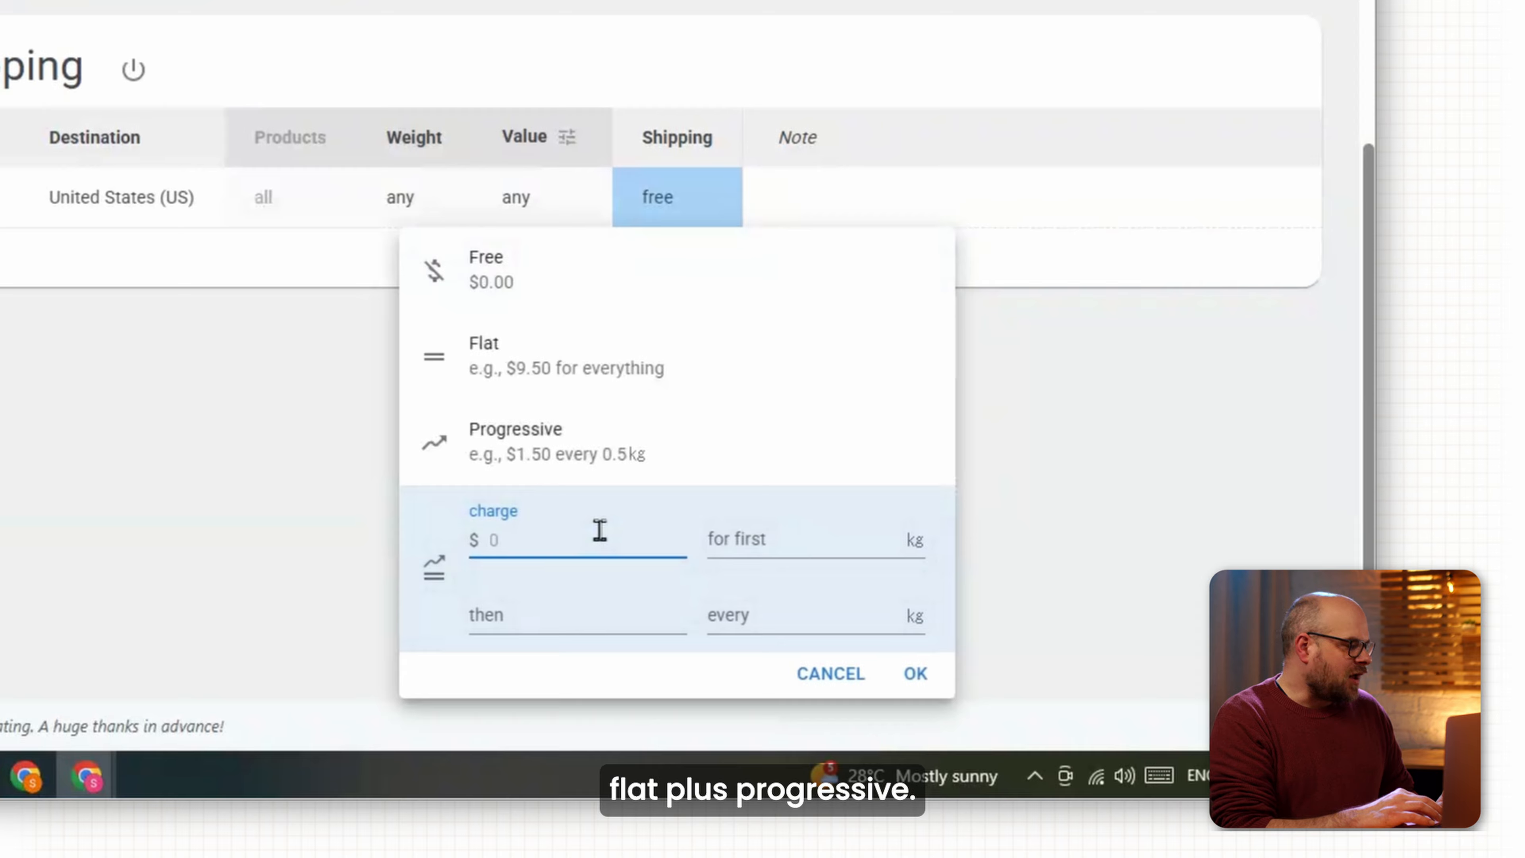
text(5)
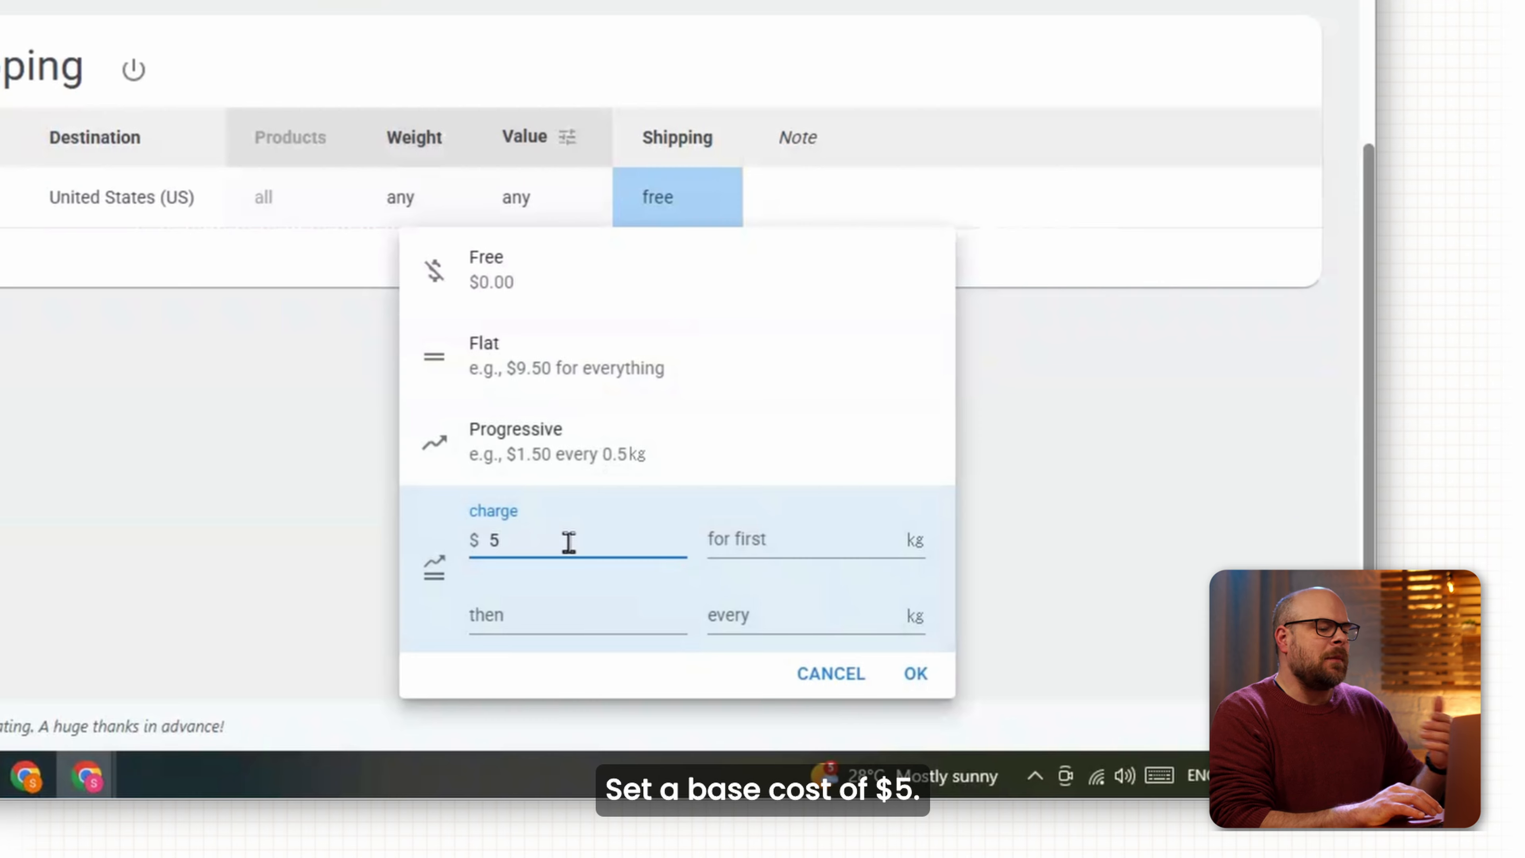
click(757, 537)
text(5)
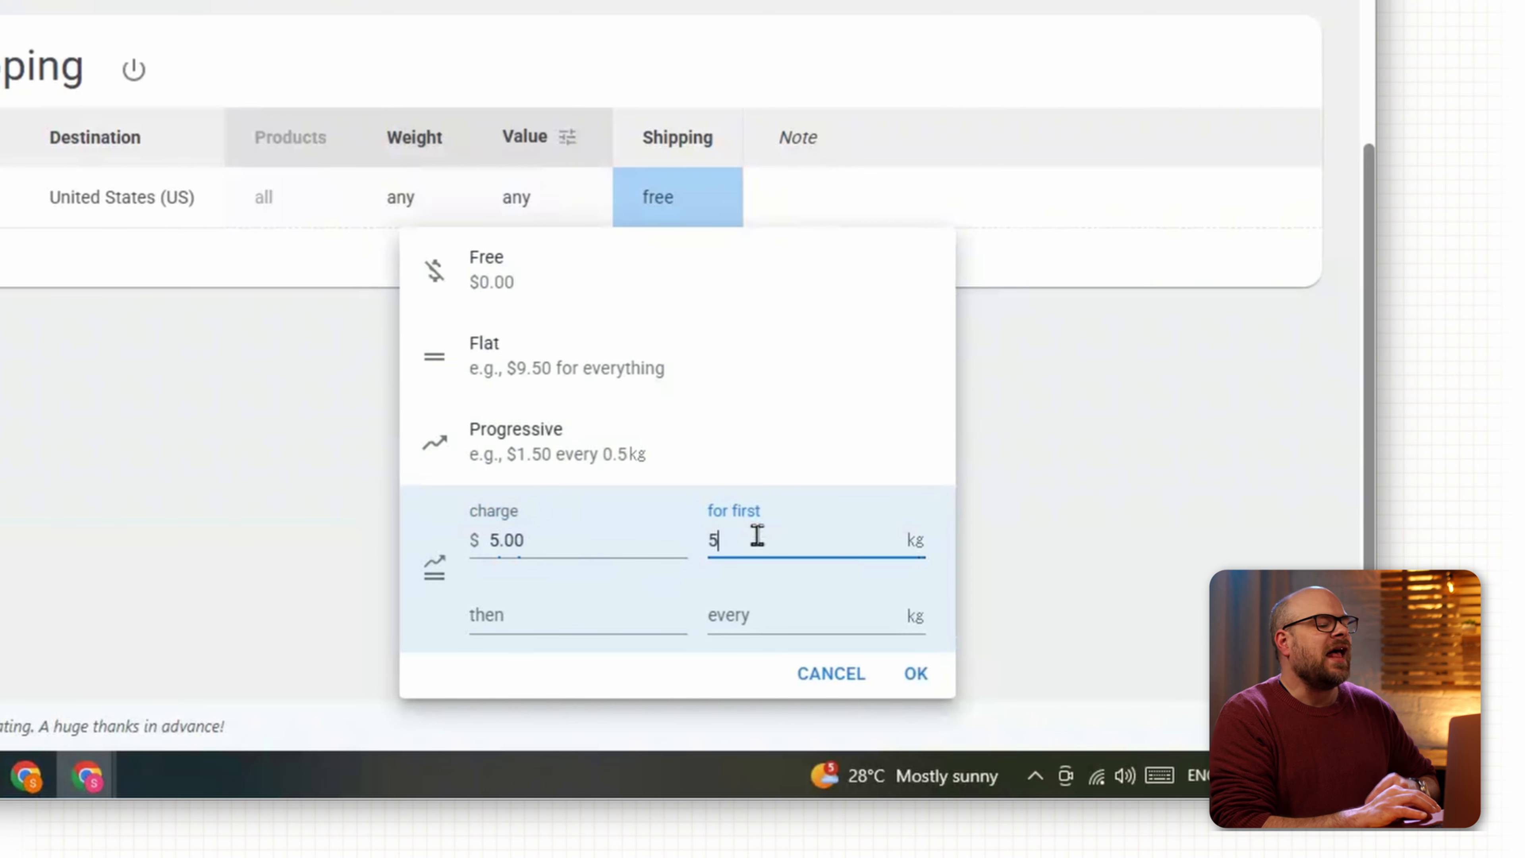
click(500, 611)
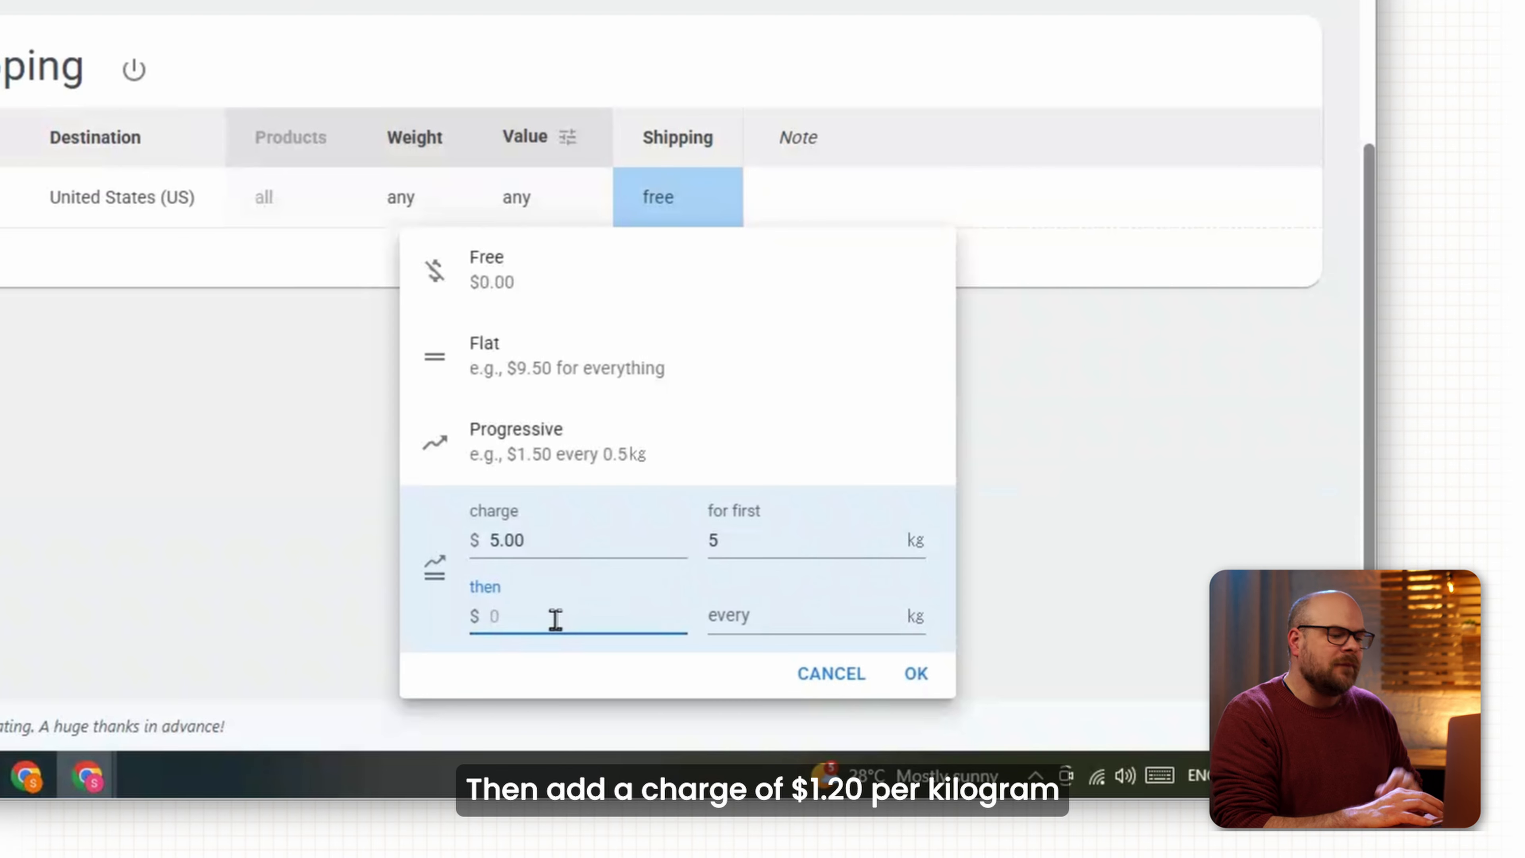
click(723, 628)
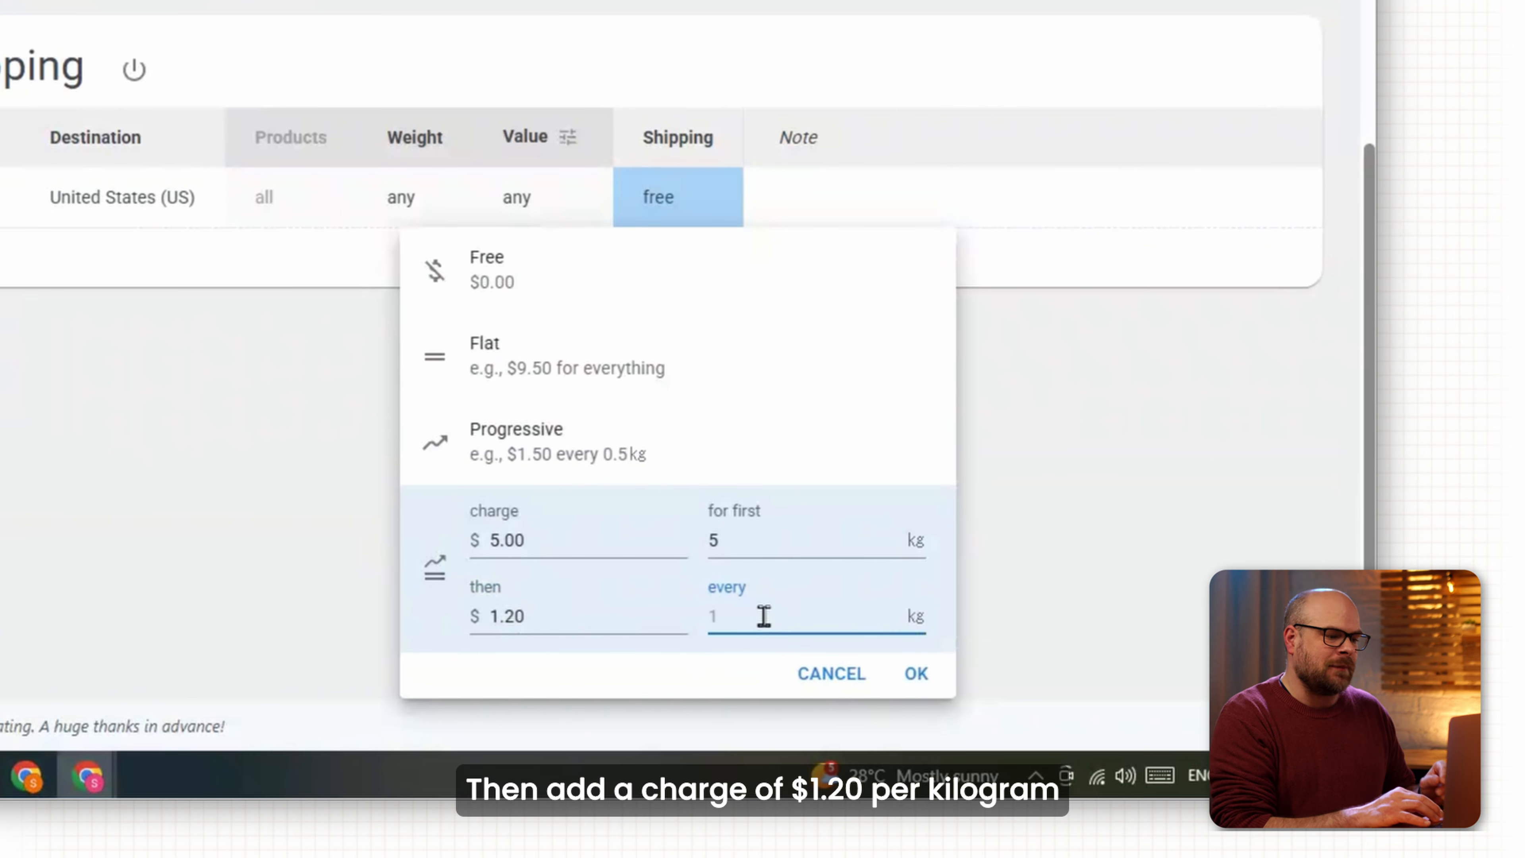
text(1)
click(917, 674)
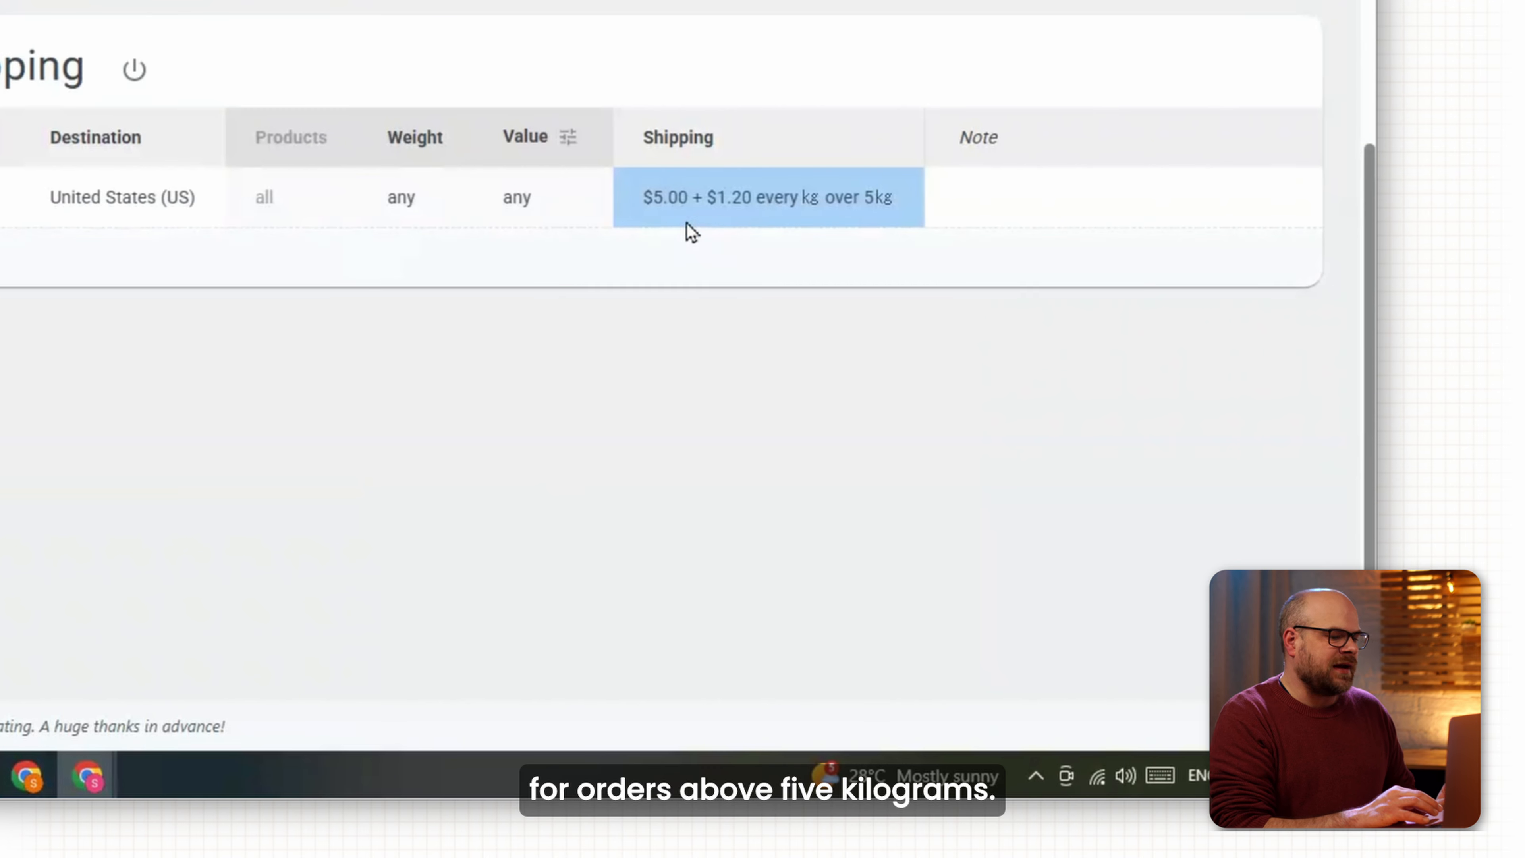
Limit the rule to 0–15 kg, save it, and reload the store's cart.
click(414, 196)
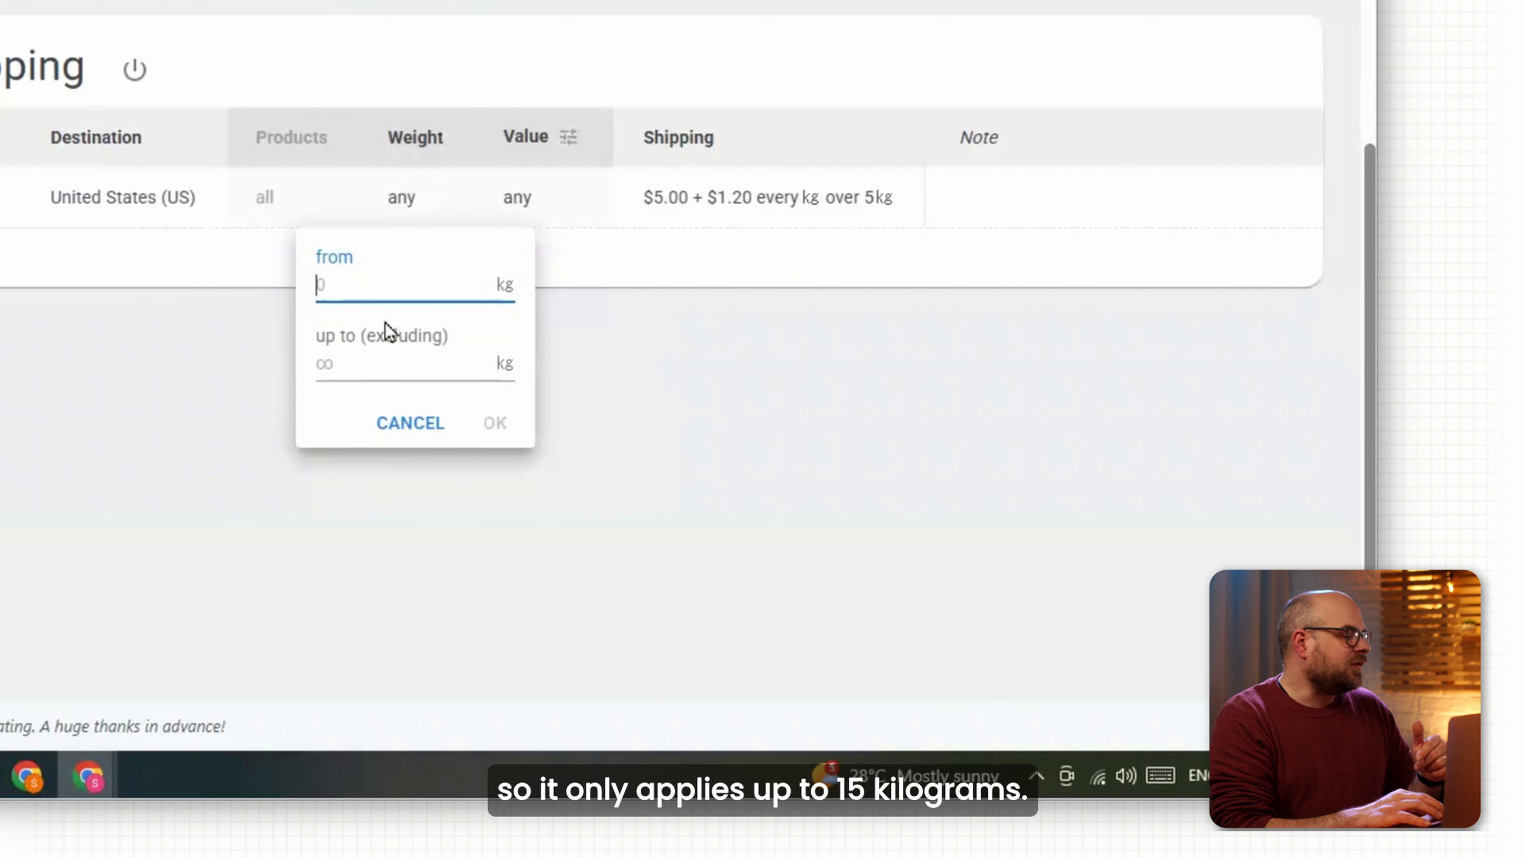
click(366, 380)
text(15)
click(495, 422)
click(1313, 716)
click(574, 62)
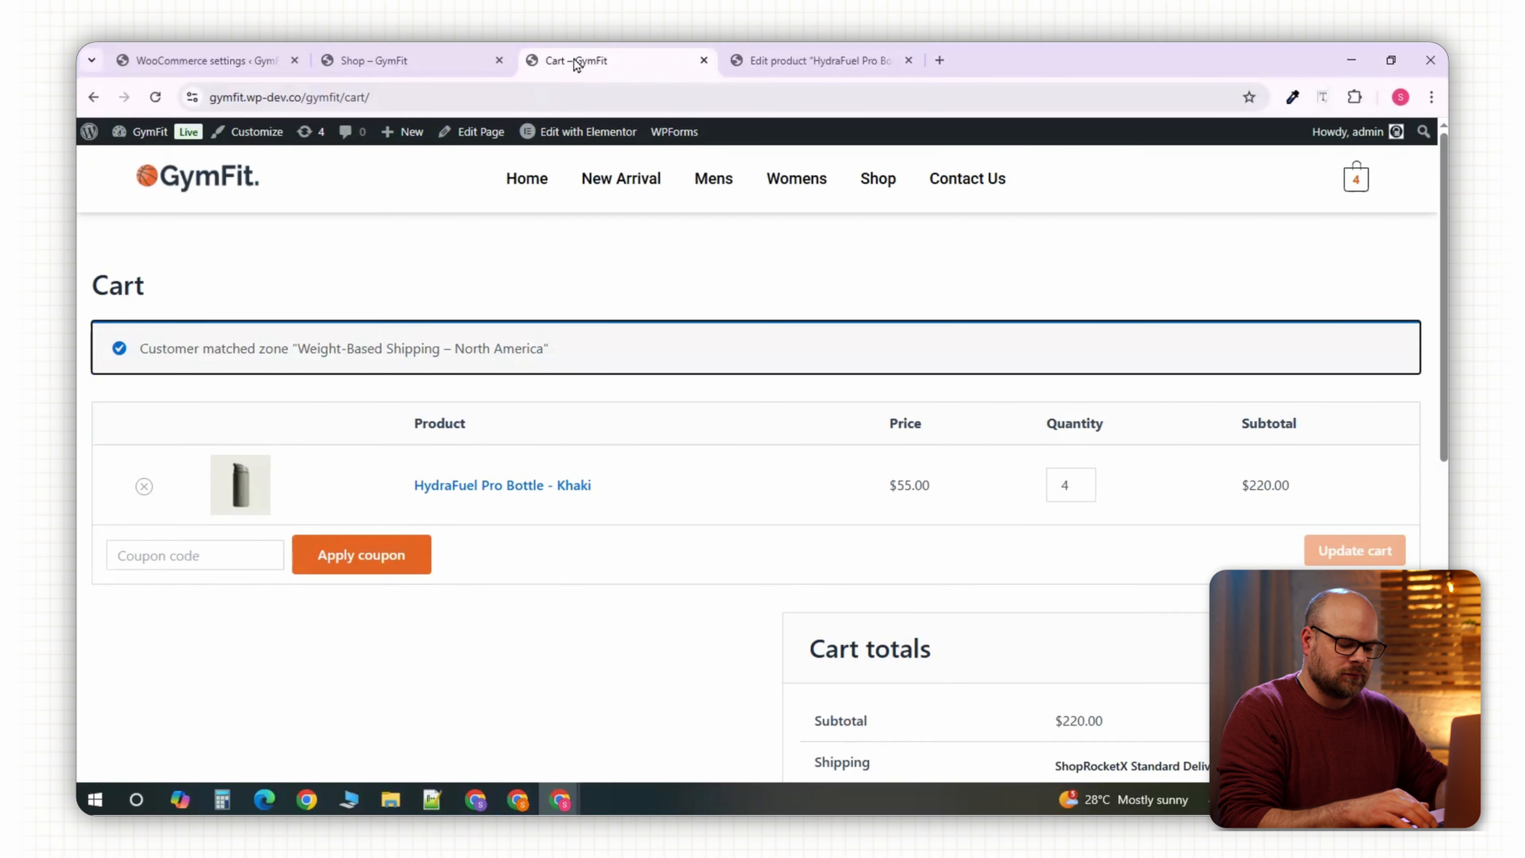
click(149, 106)
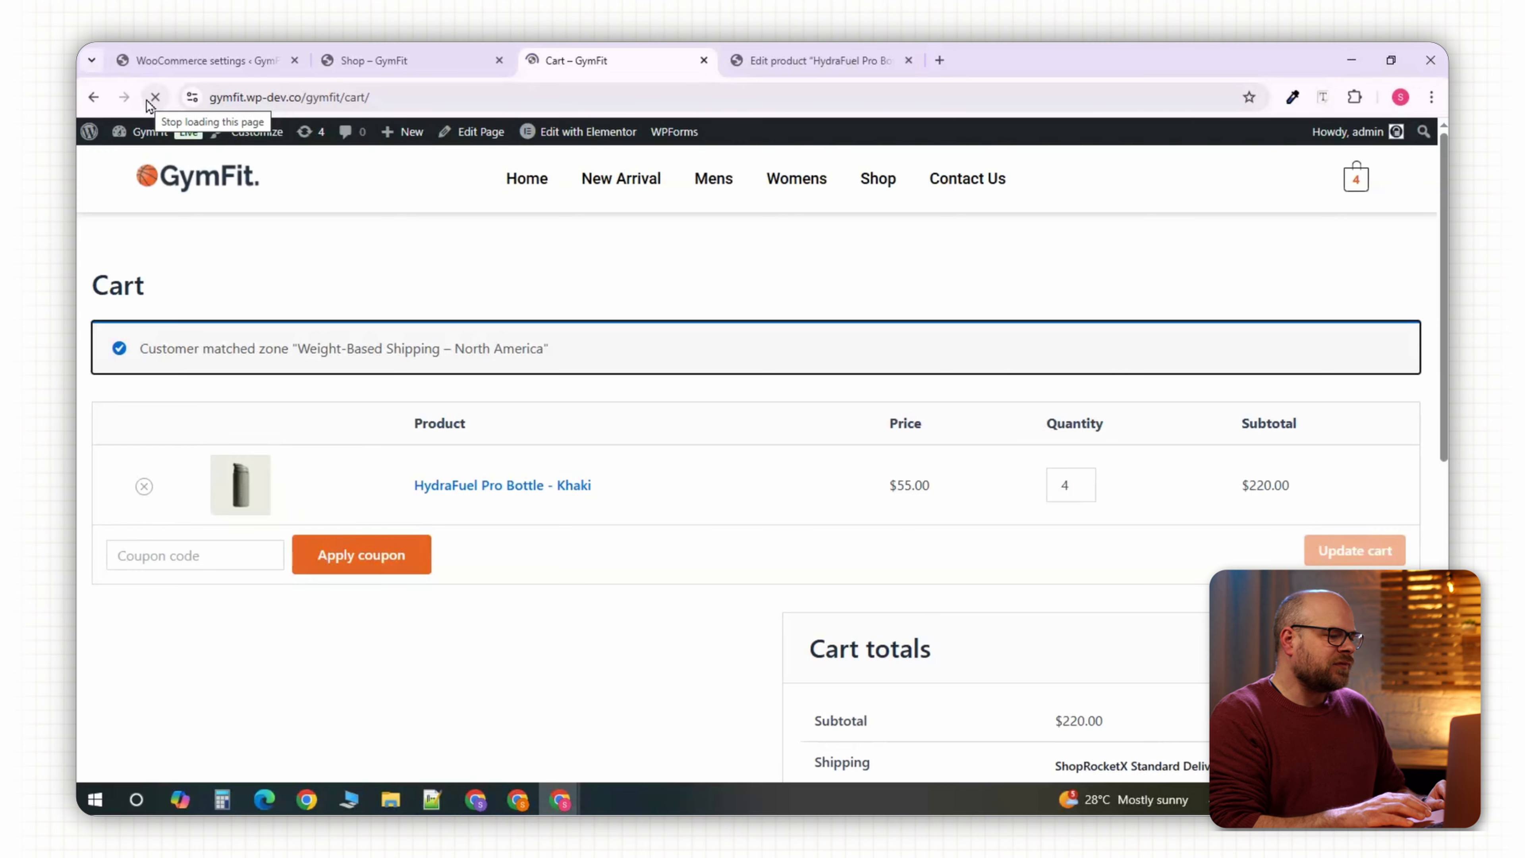
Step the cart quantity through 2, 3, 4 and 5, updating shipping each time.
click(1085, 490)
click(1085, 490)
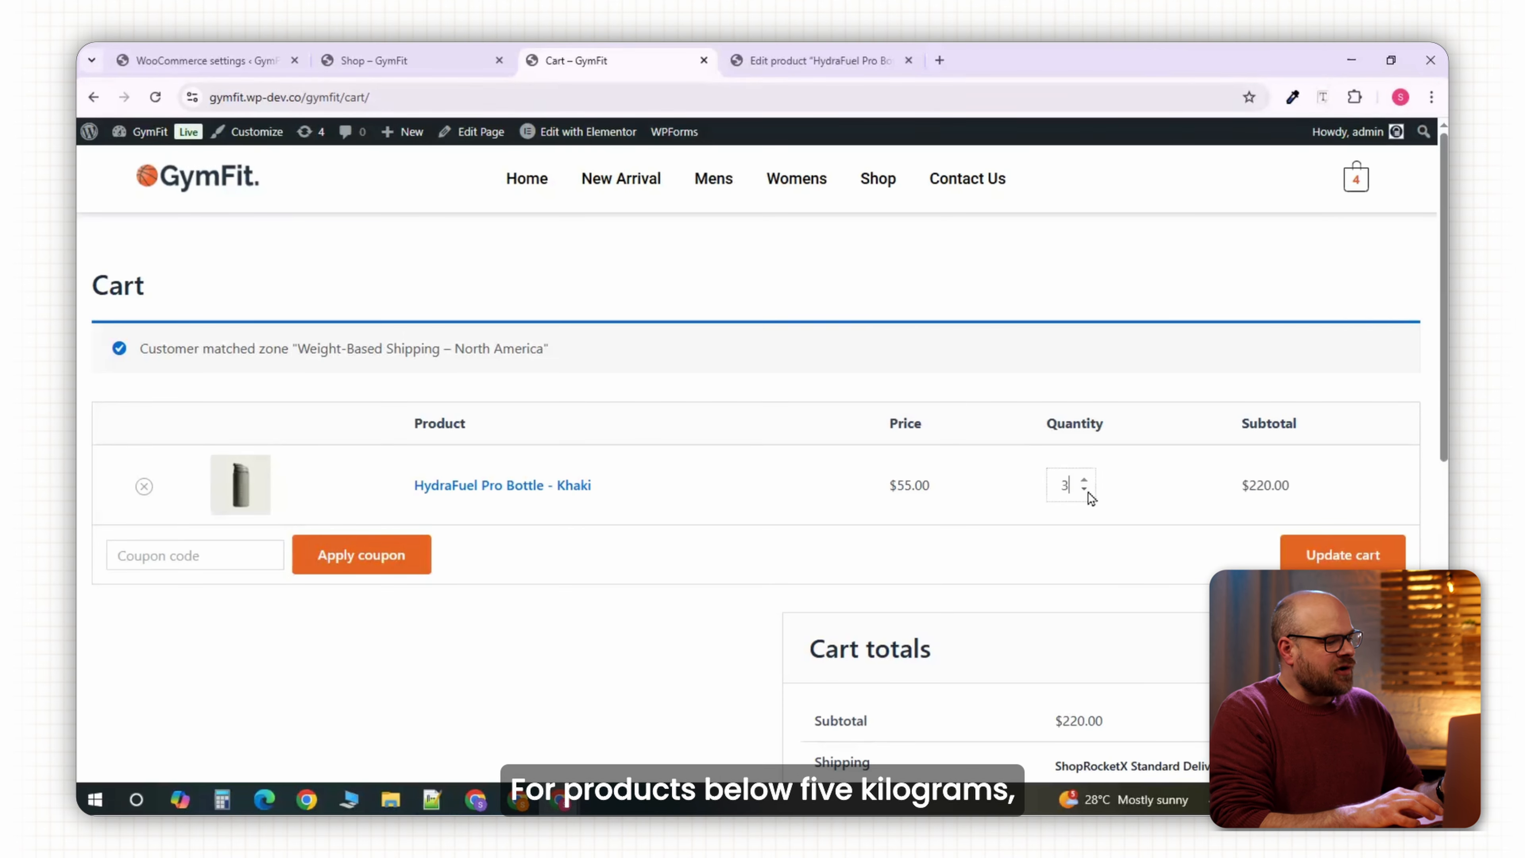
click(1360, 554)
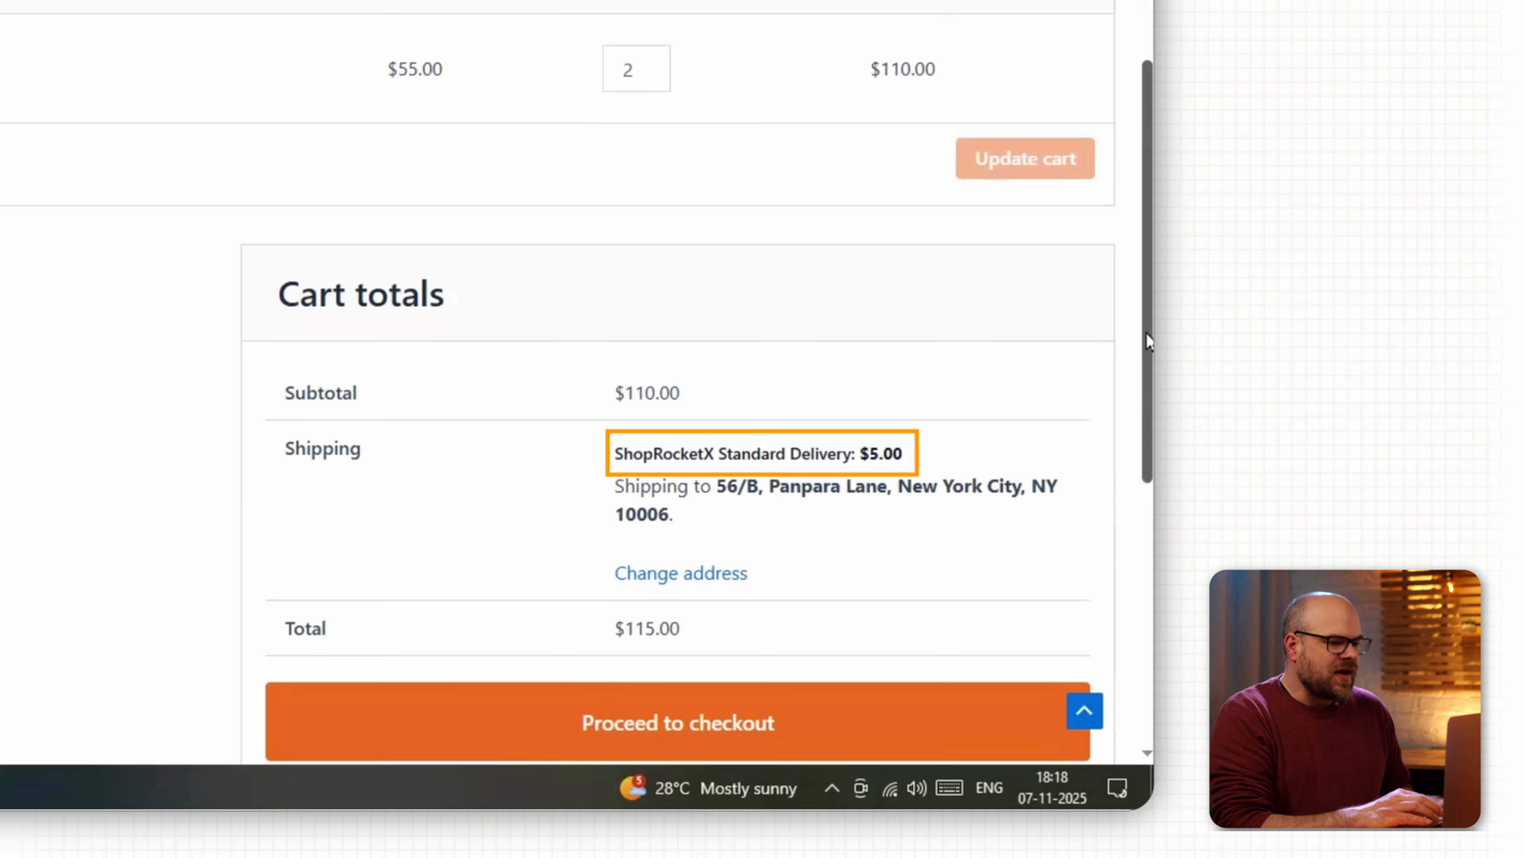
click(660, 63)
click(987, 160)
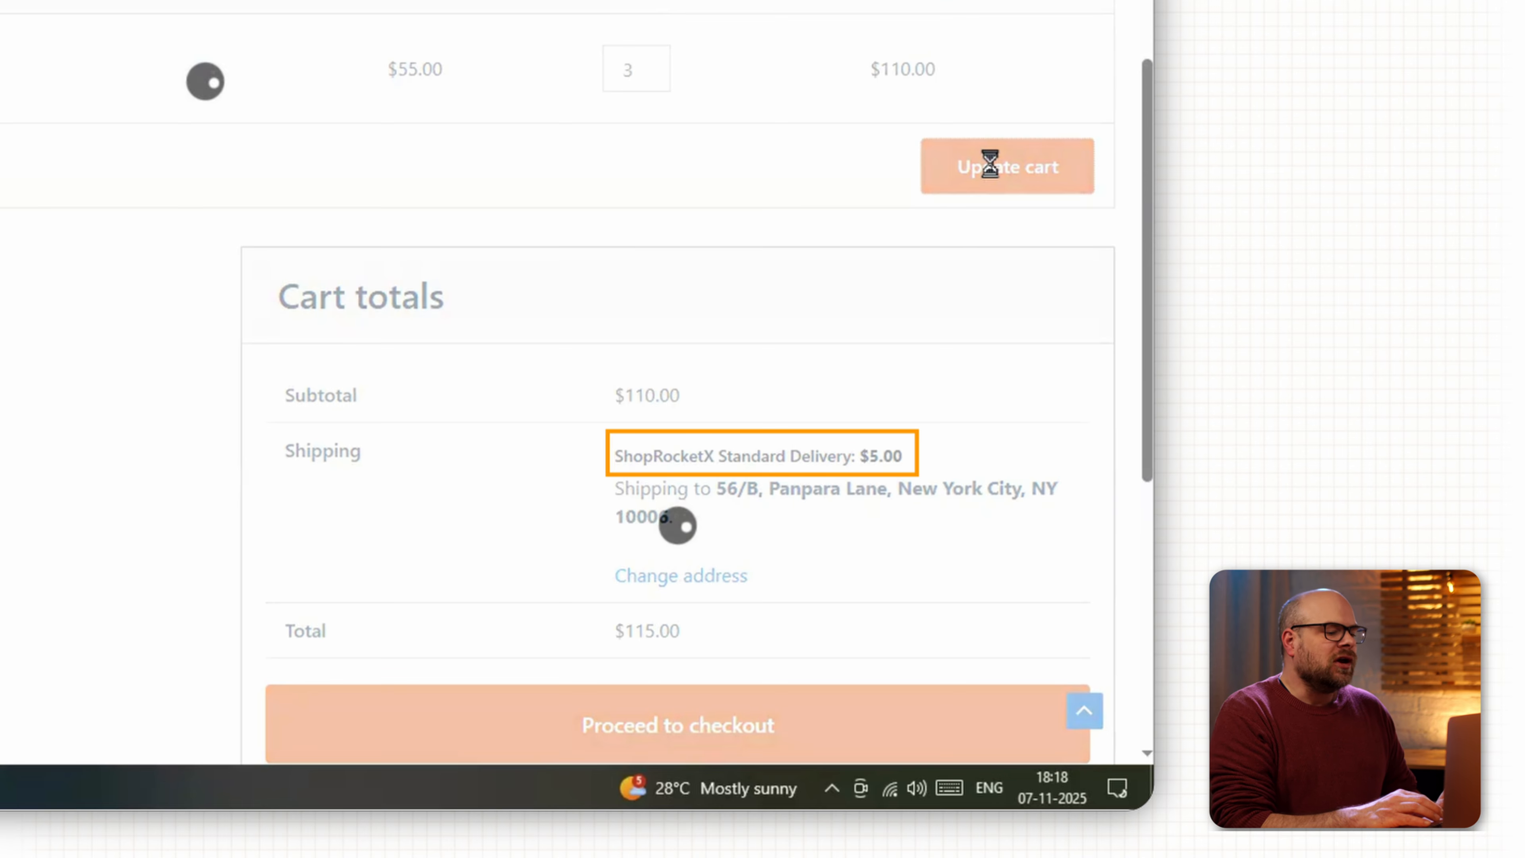
click(663, 304)
click(1039, 399)
click(653, 197)
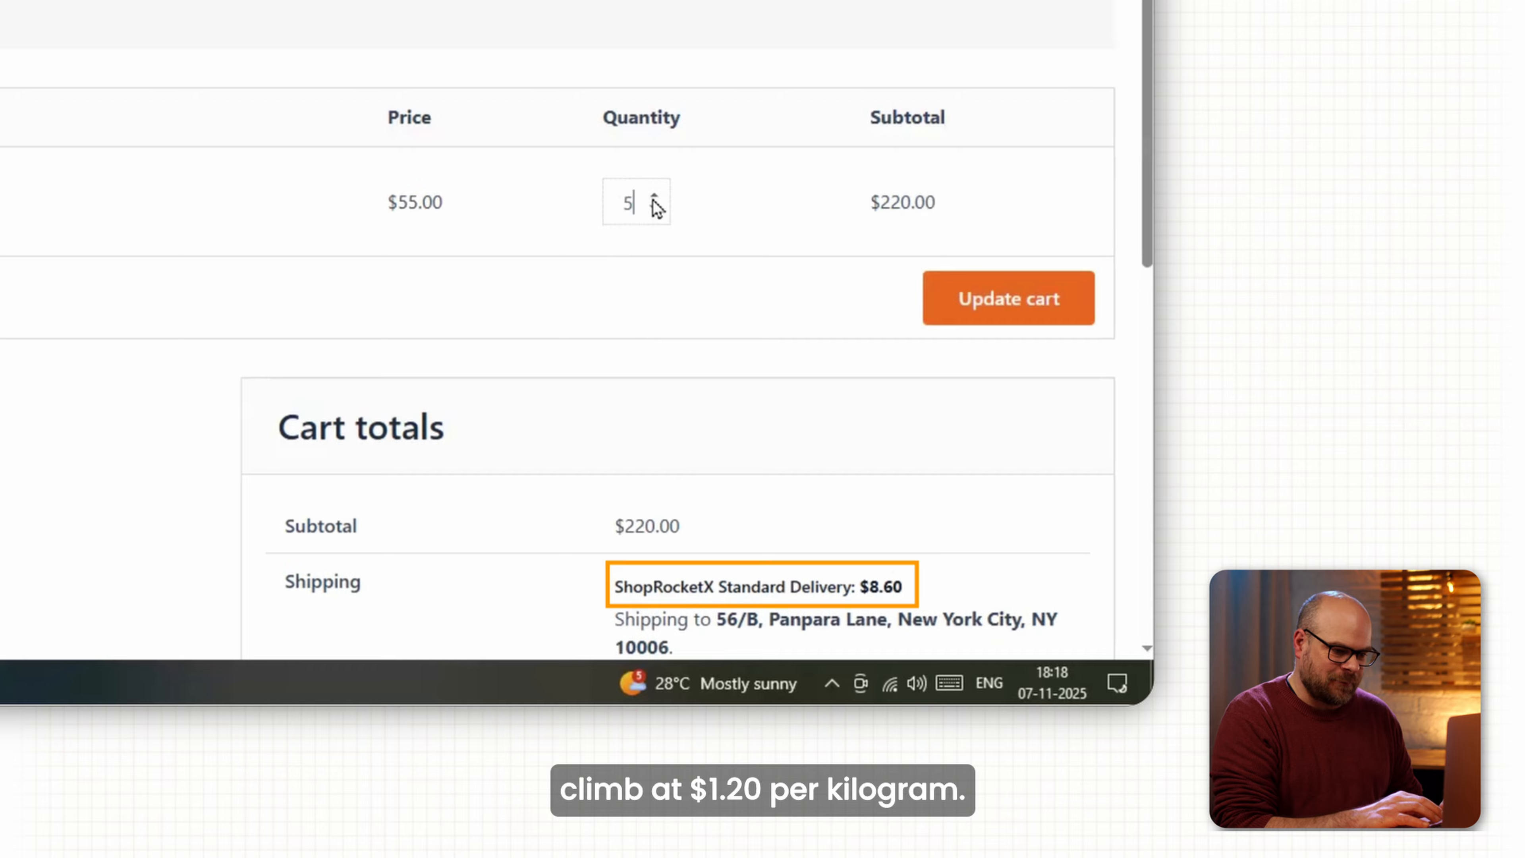
click(1041, 325)
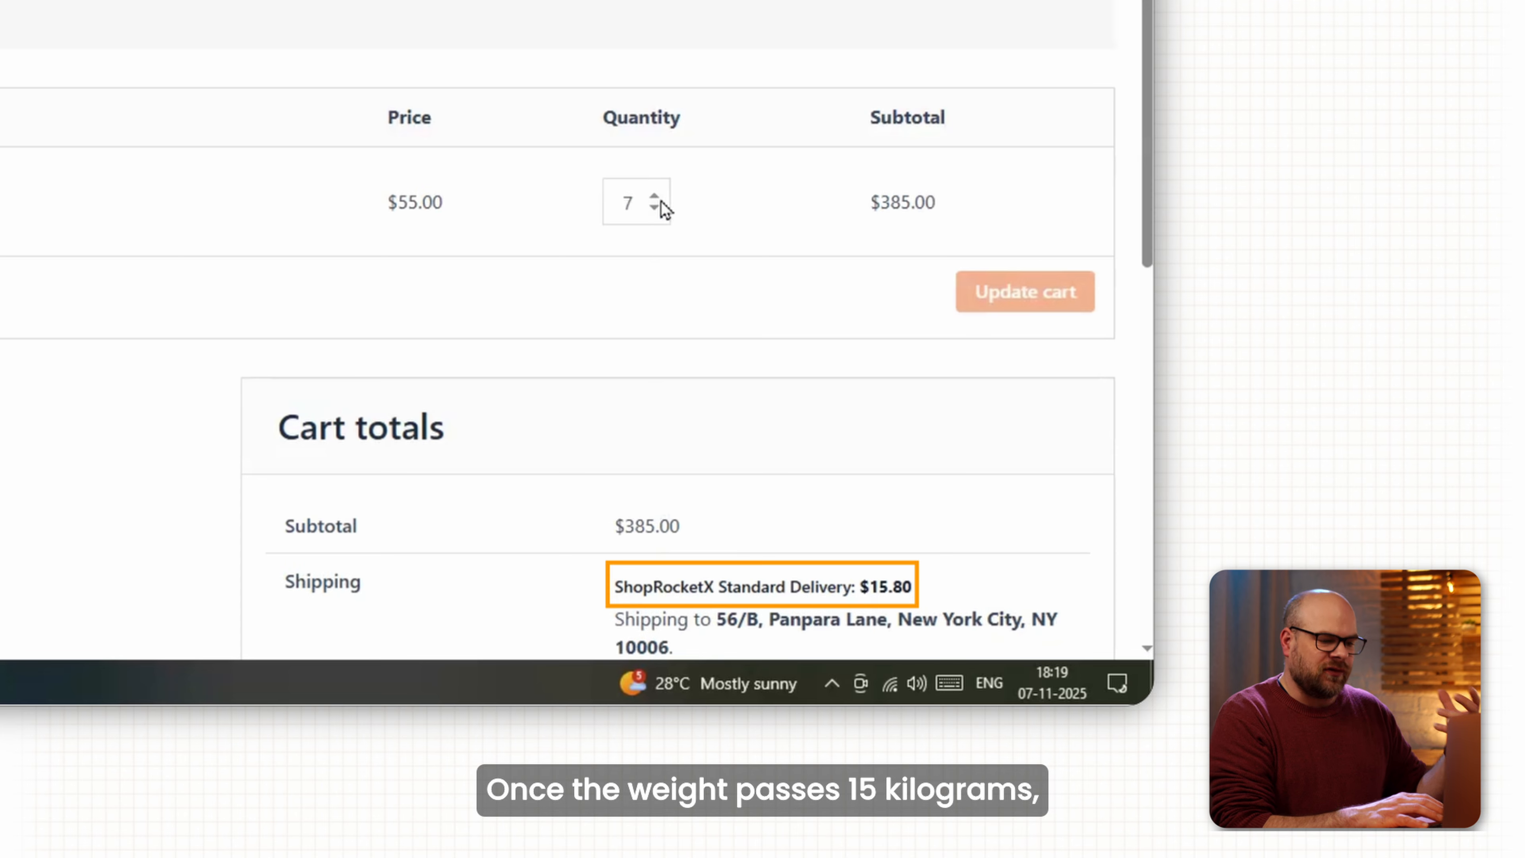
Raise the quantity to 10 to see Standard Delivery vanish, then return it to 7.
click(654, 198)
click(655, 199)
click(655, 198)
click(1009, 300)
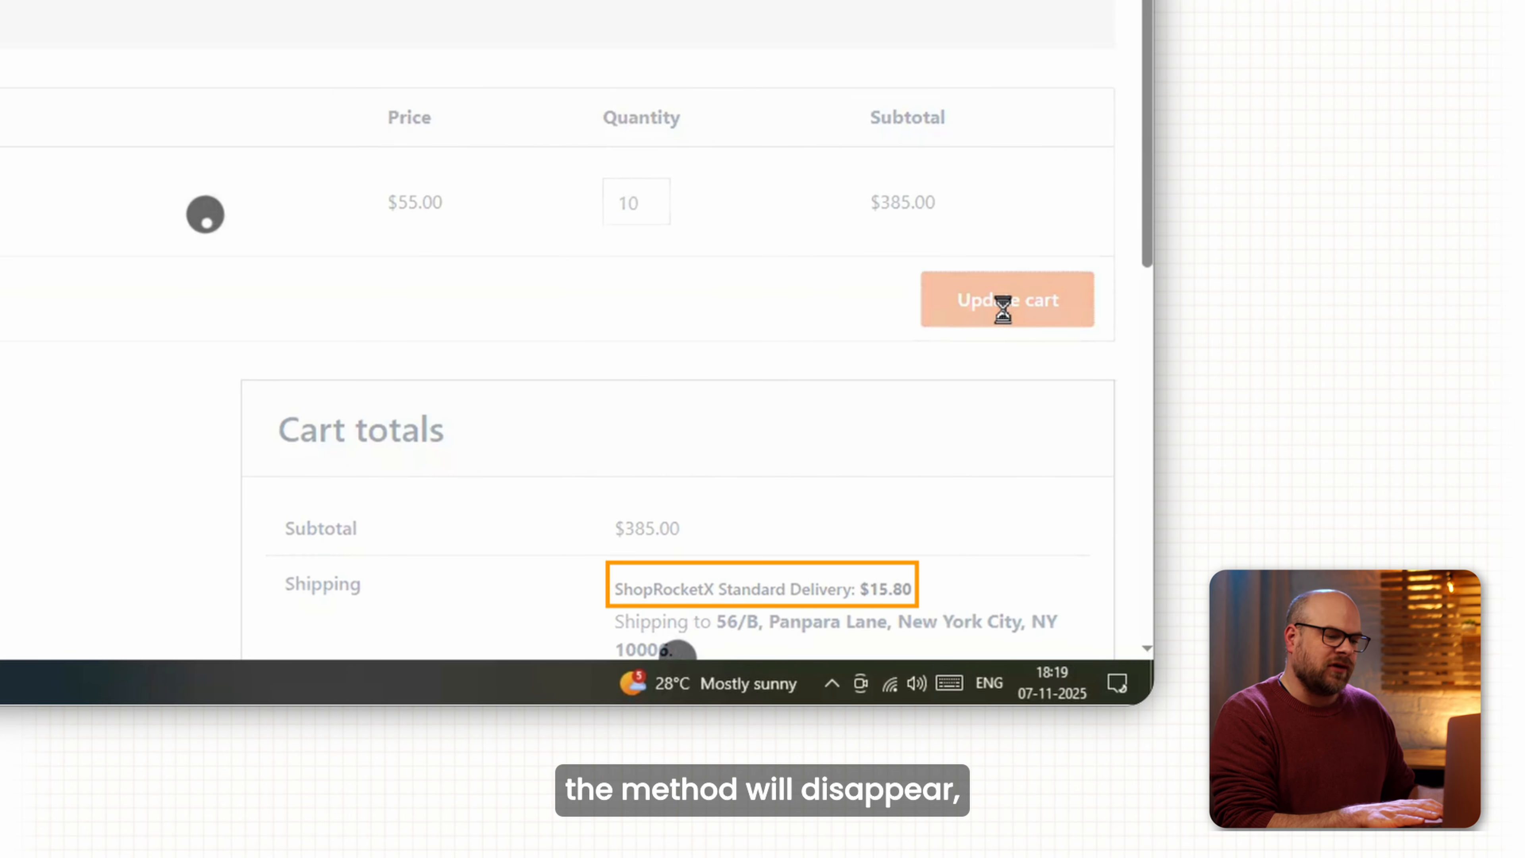
click(654, 208)
click(654, 207)
click(654, 207)
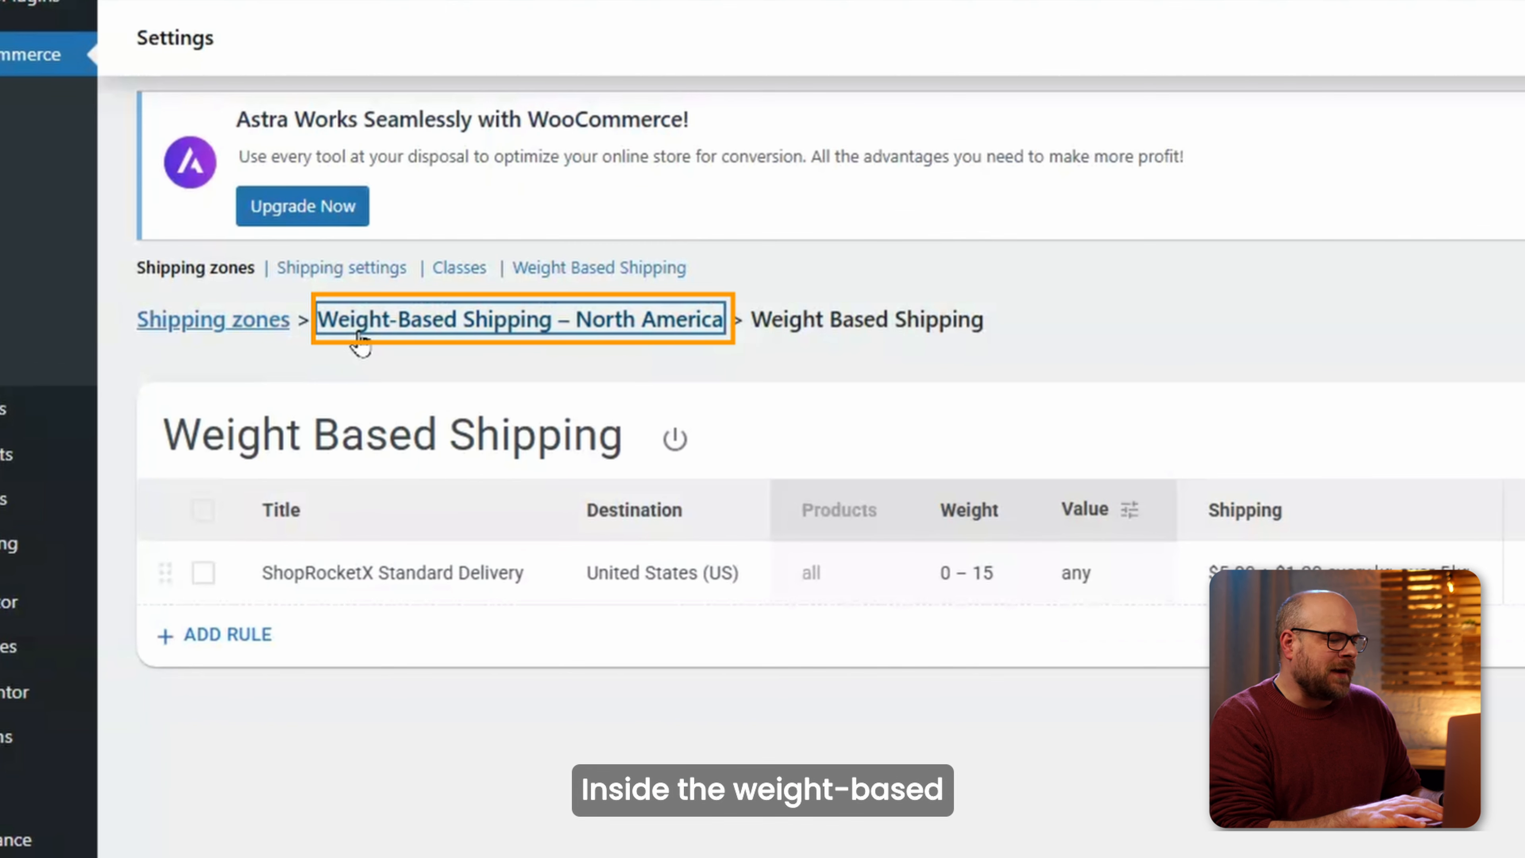
Add another Weight Based Shipping method to the North America zone.
click(360, 337)
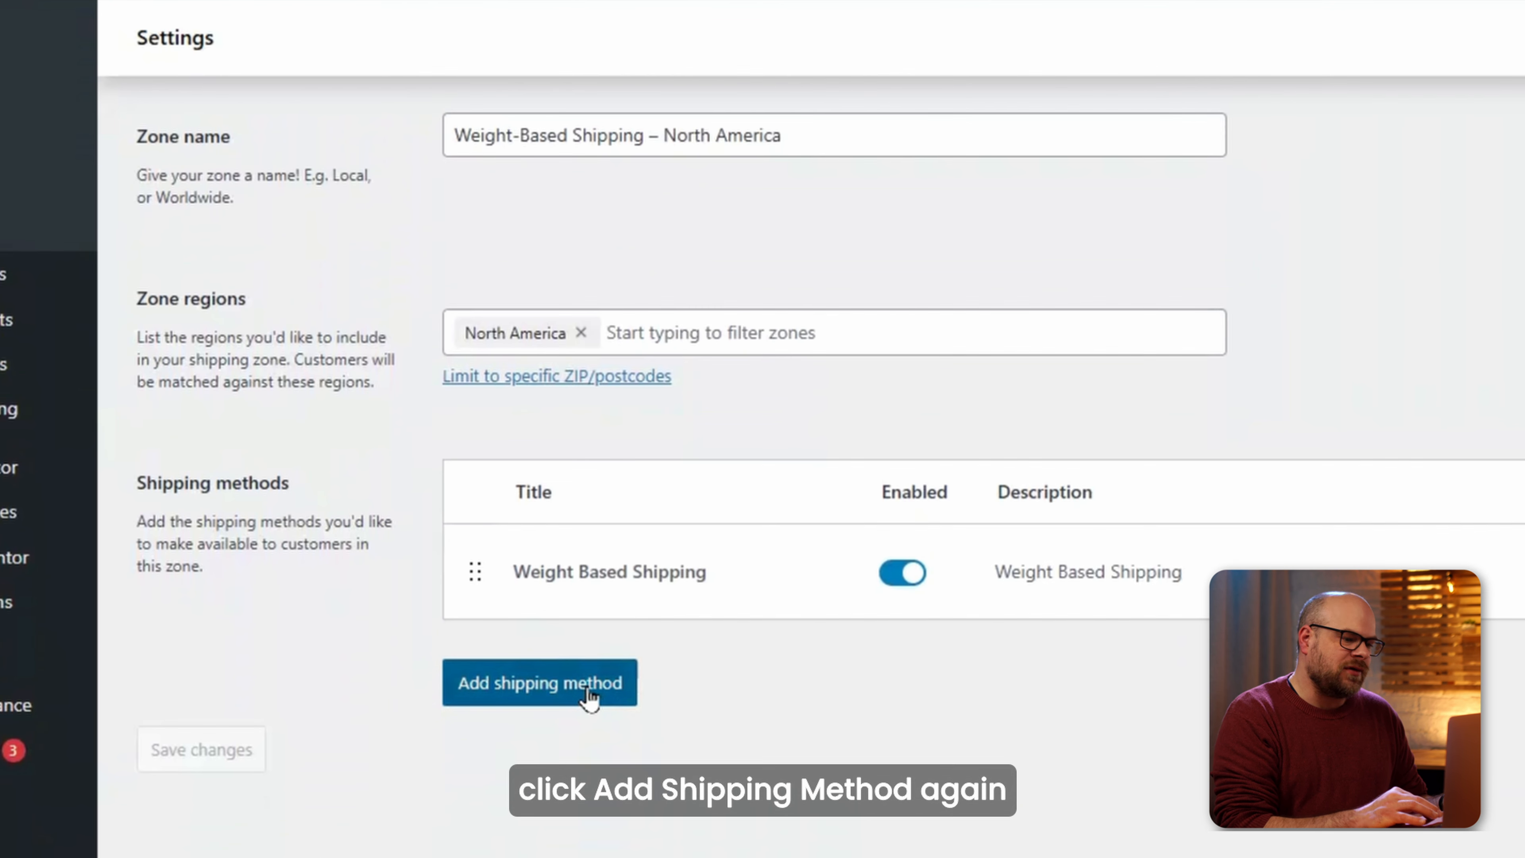
click(585, 691)
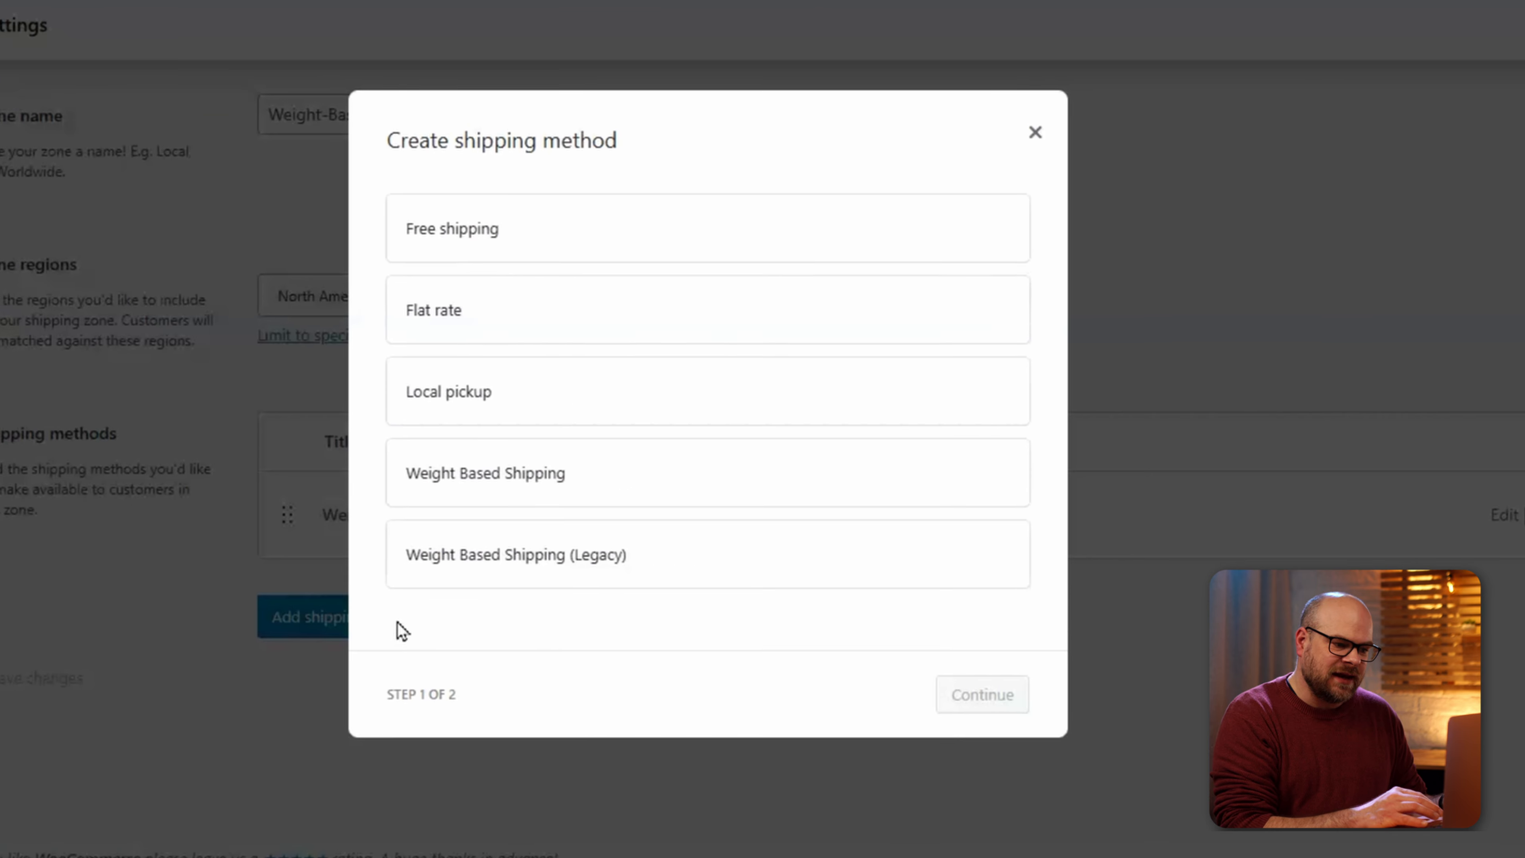
click(452, 494)
click(936, 715)
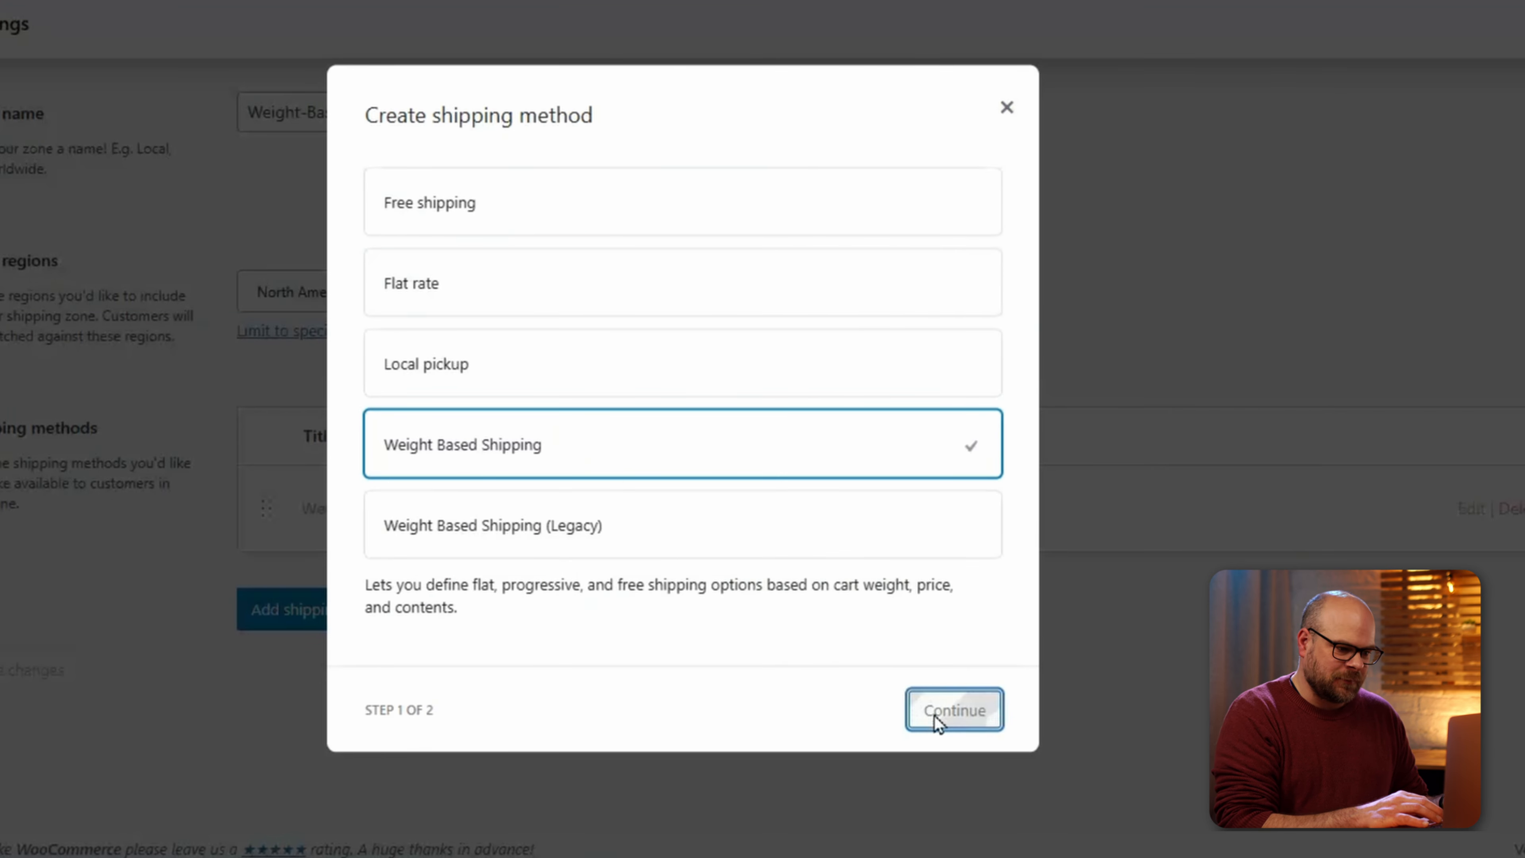
Delete the new method's four default rules and add a fresh first rule.
click(947, 577)
click(282, 663)
click(281, 622)
click(281, 580)
click(282, 539)
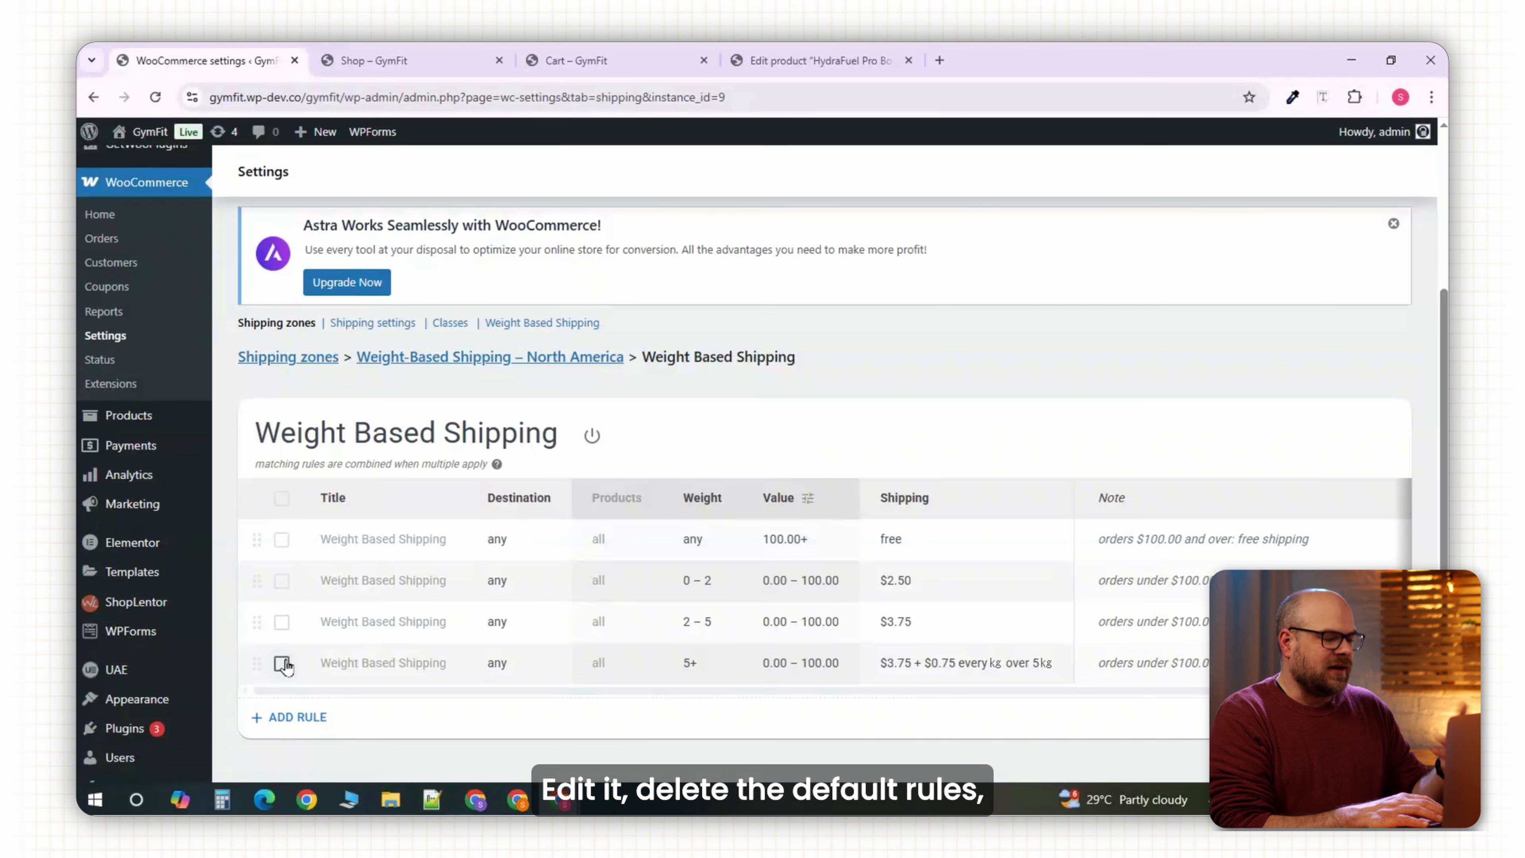
click(633, 437)
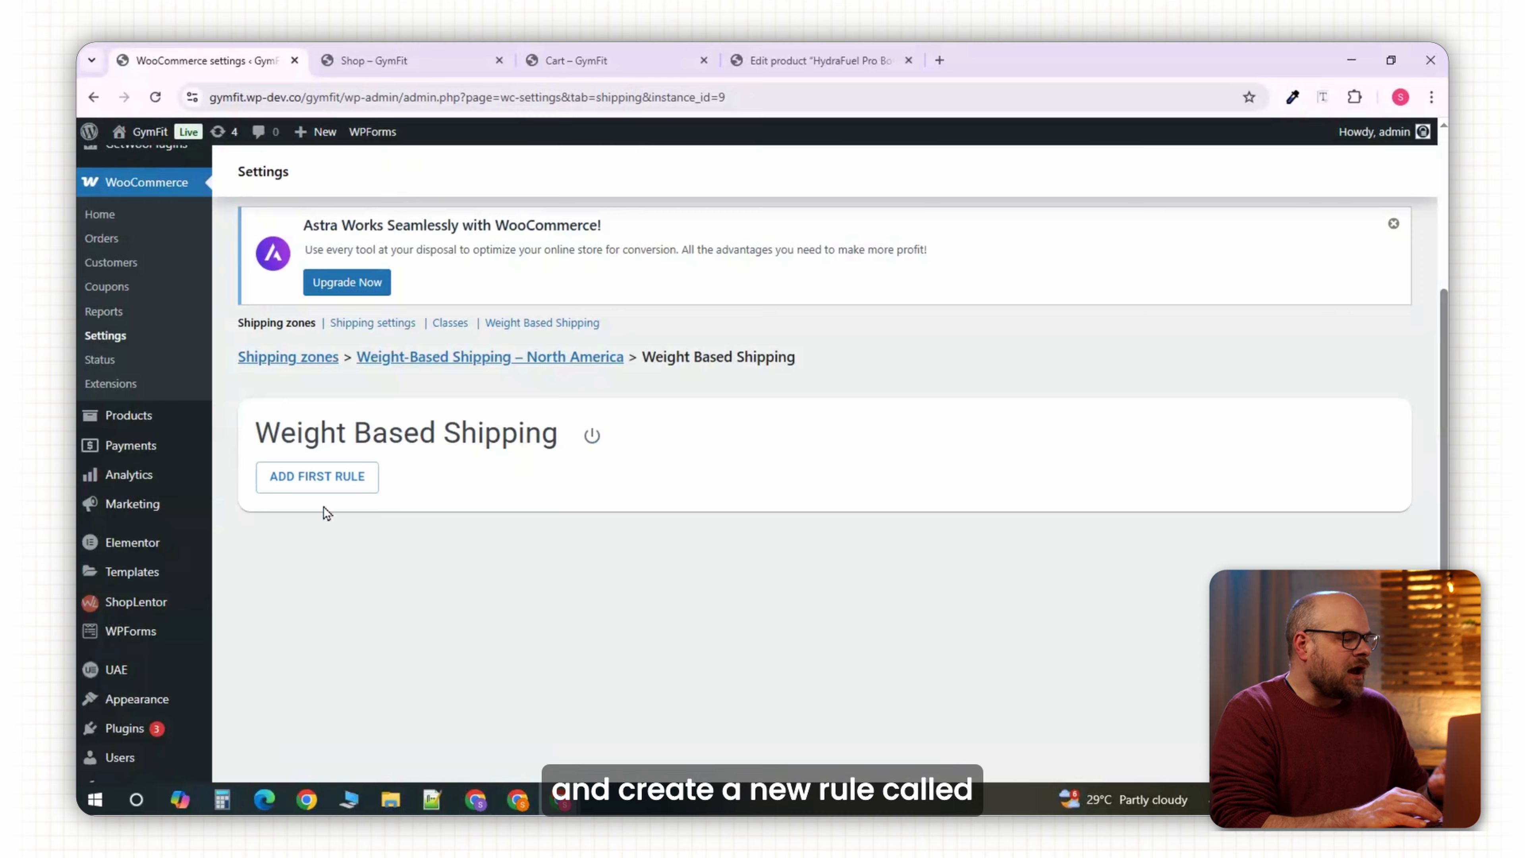
click(313, 475)
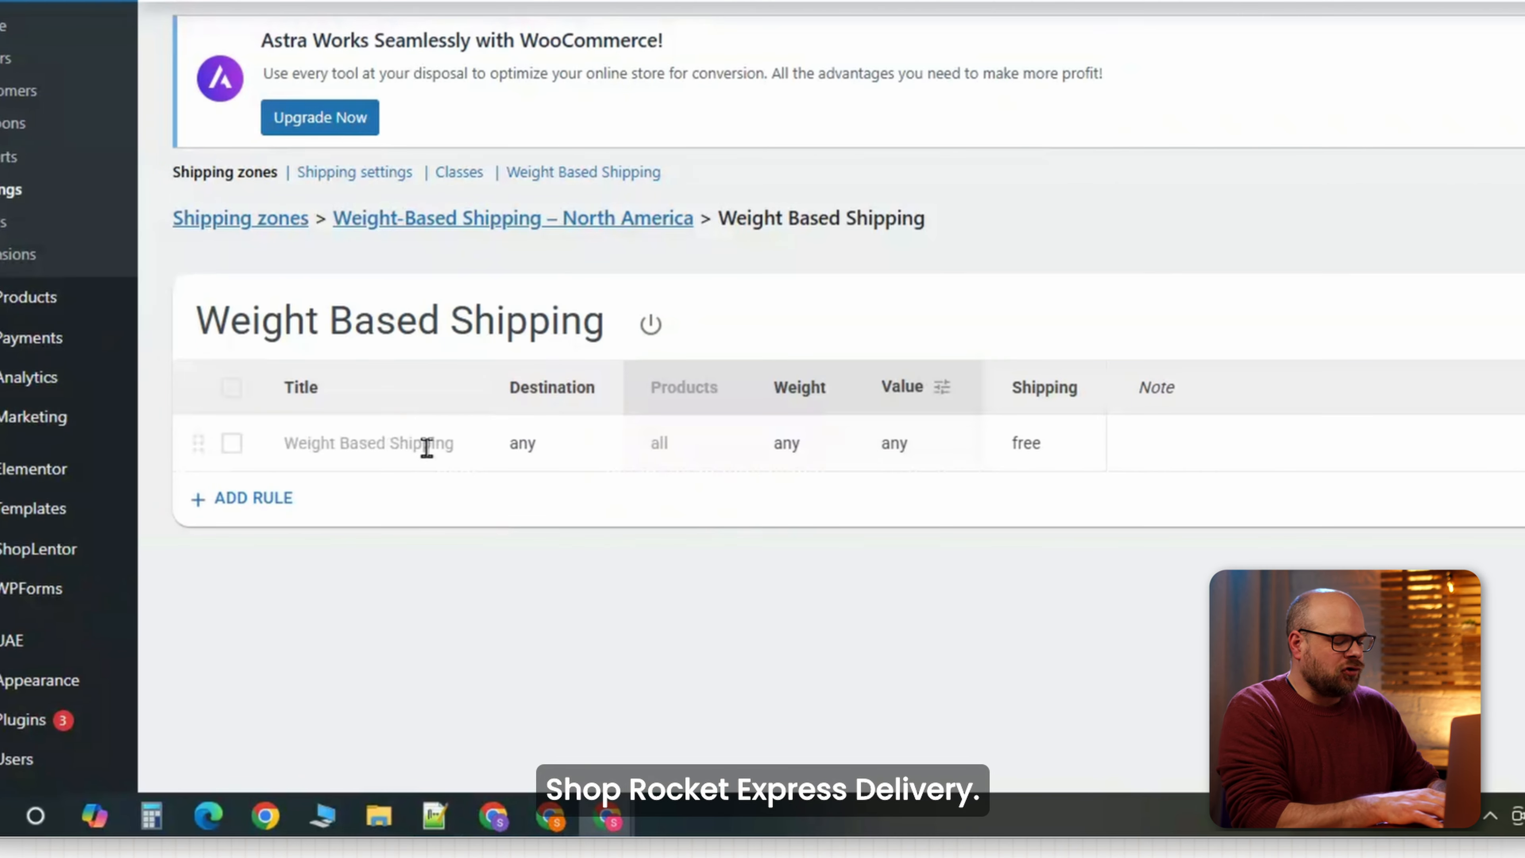
Title the new rule 'ShopRocketX Express Delivery'.
click(392, 432)
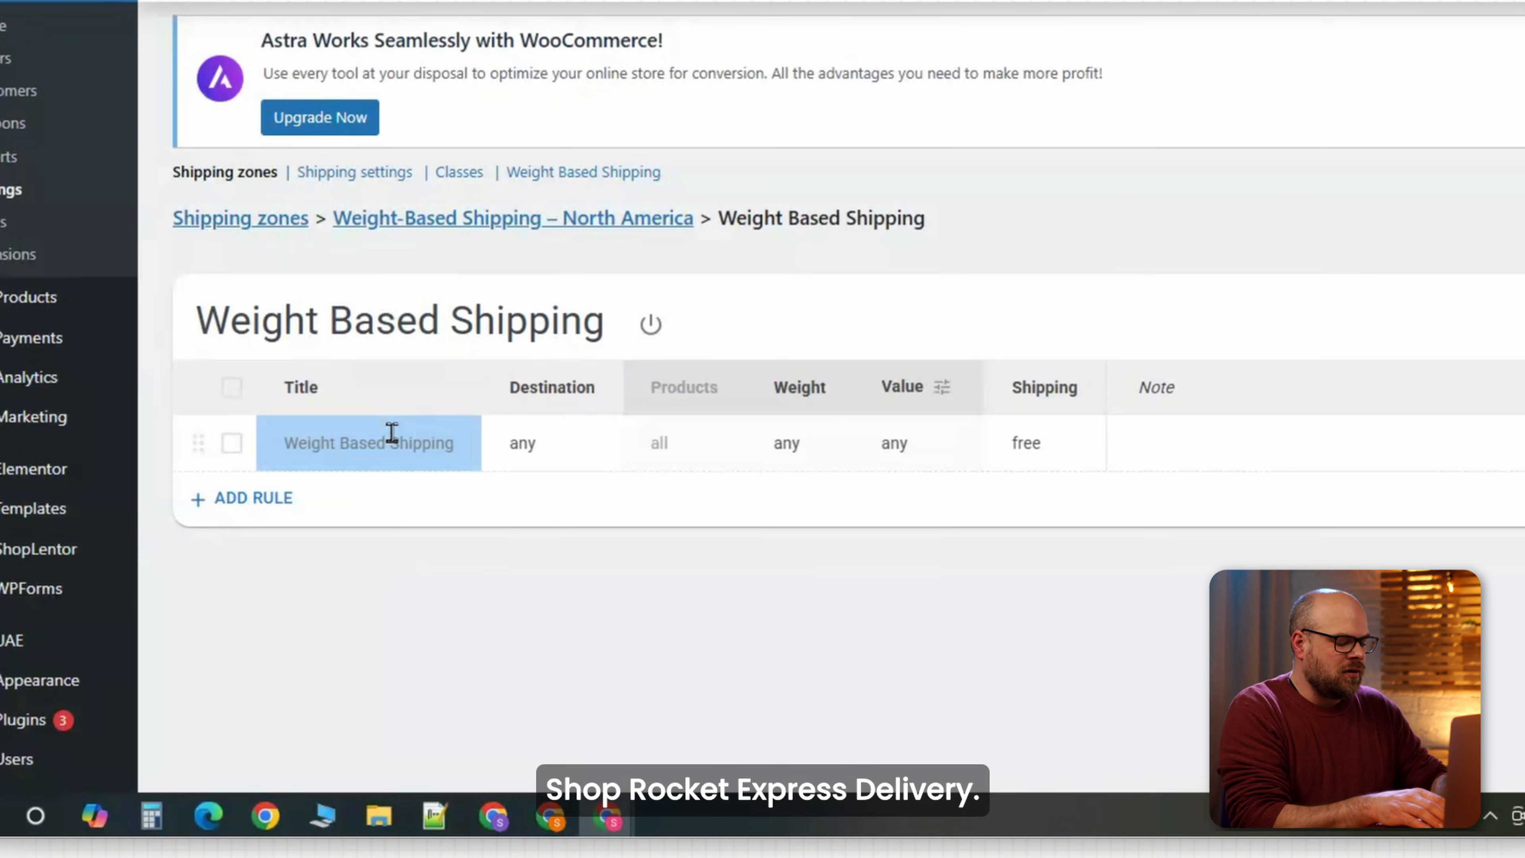
text(ShopRocketX Standard Delivery)
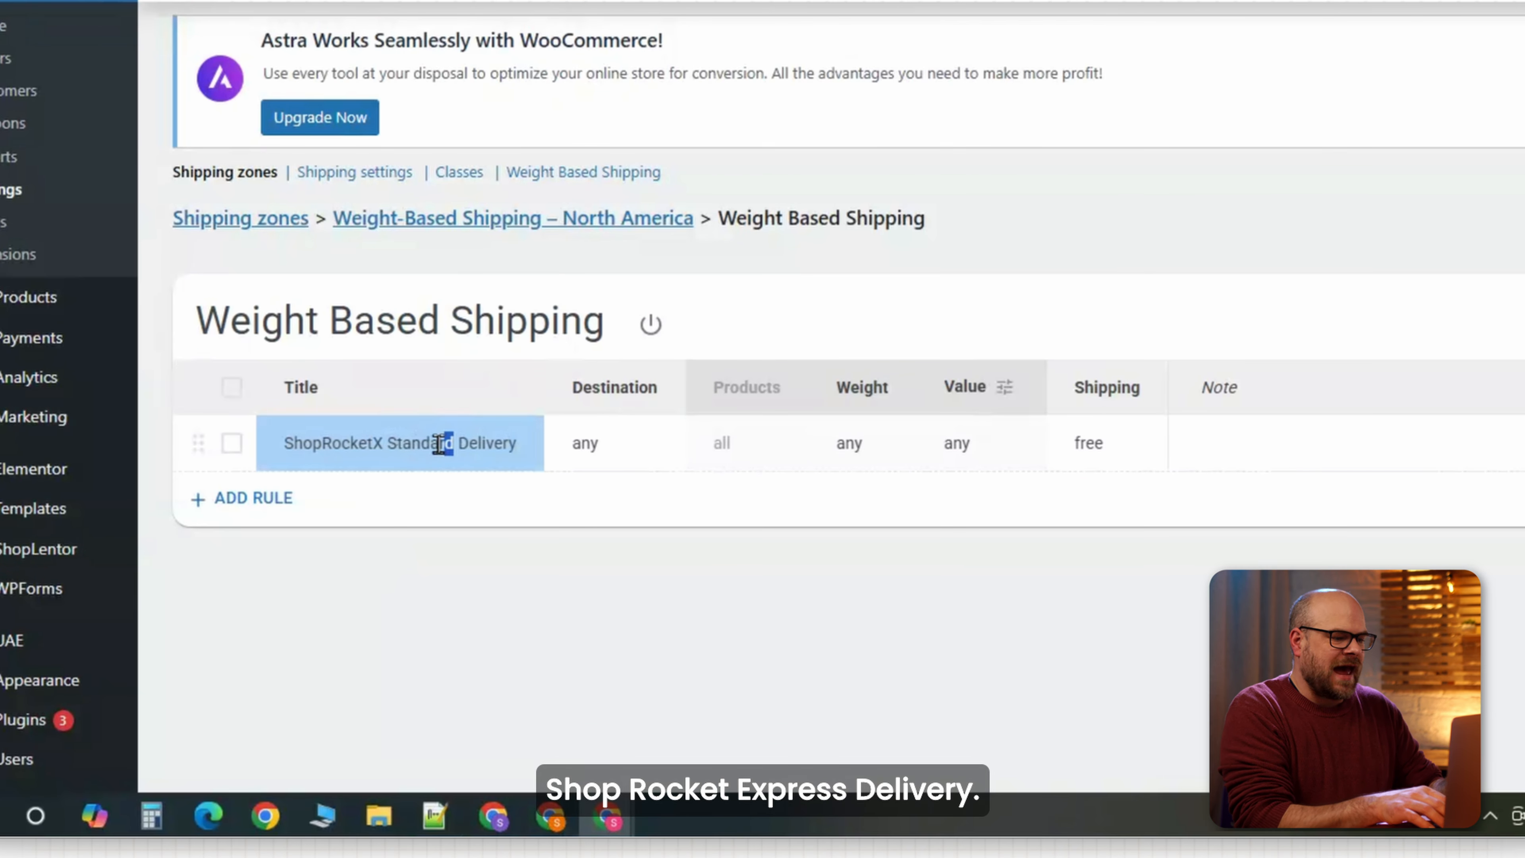
text(Express)
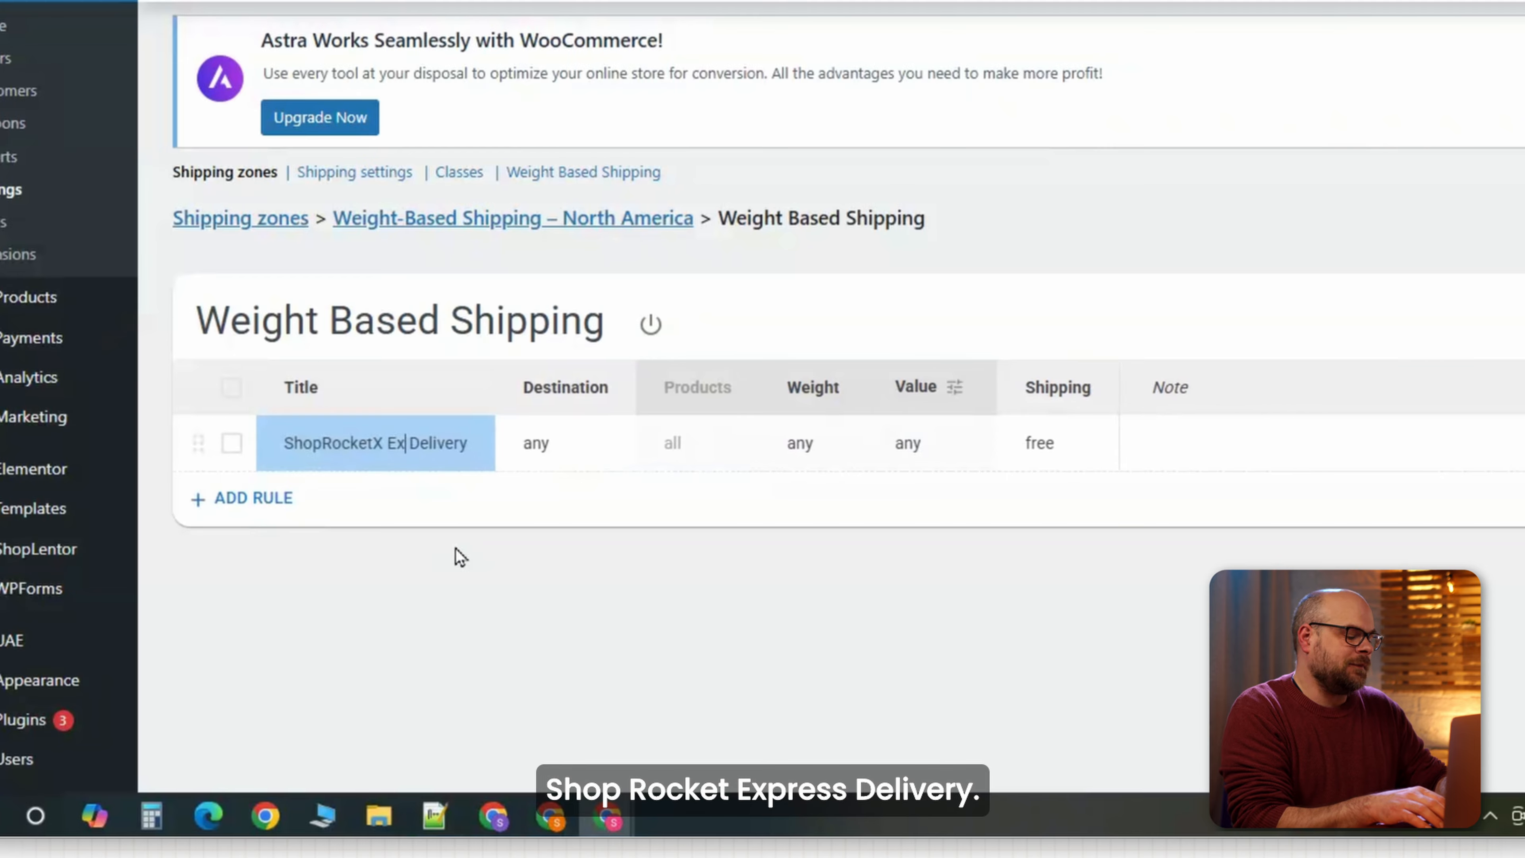
click(531, 498)
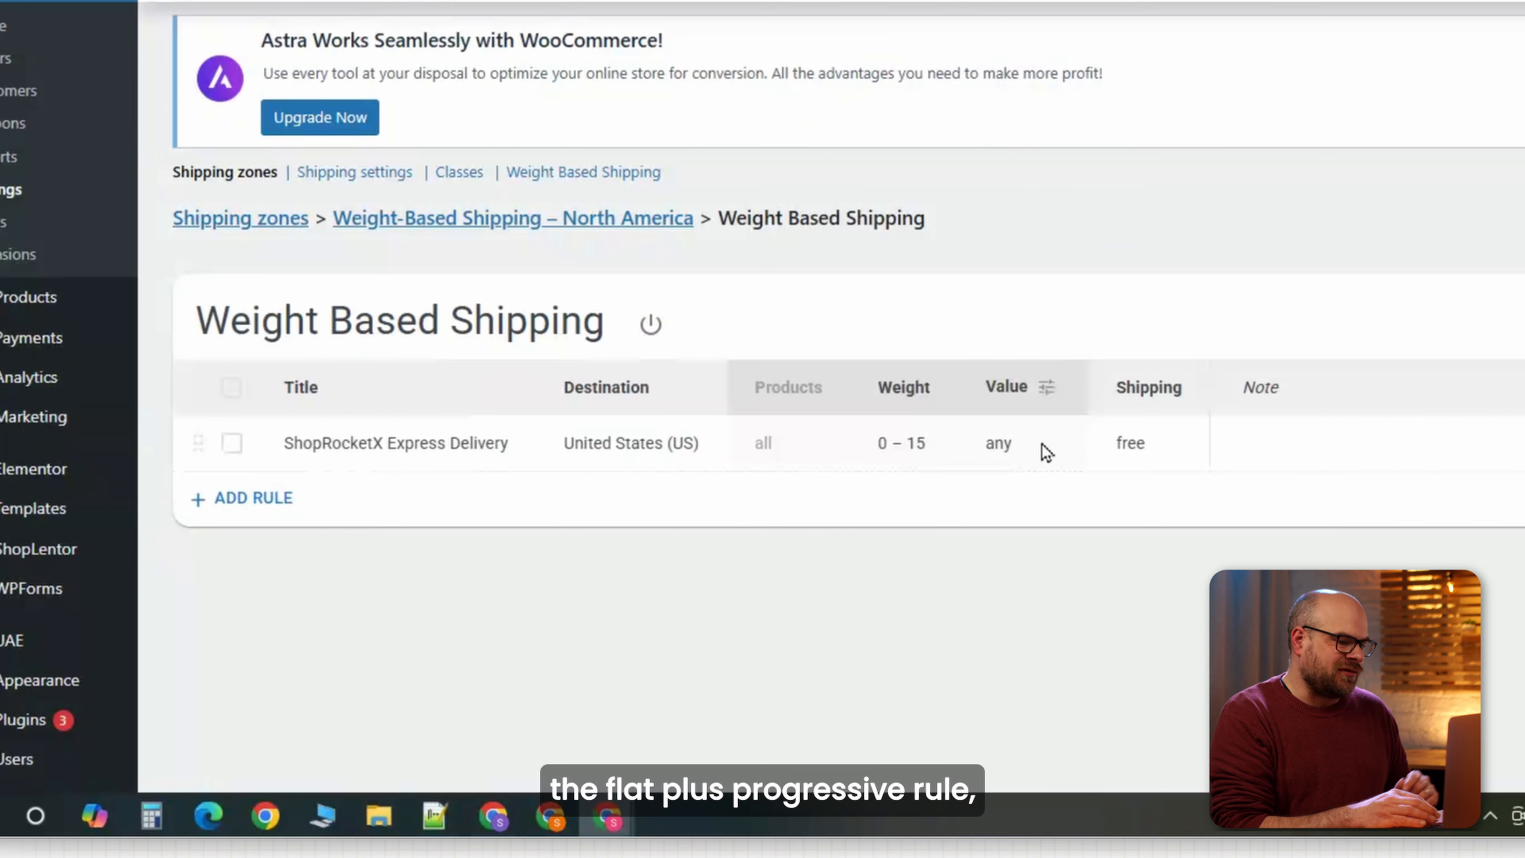
Charge $18.90 flat plus $1.20 per kg over 5 kg, in 1 kg steps, and save.
click(1120, 445)
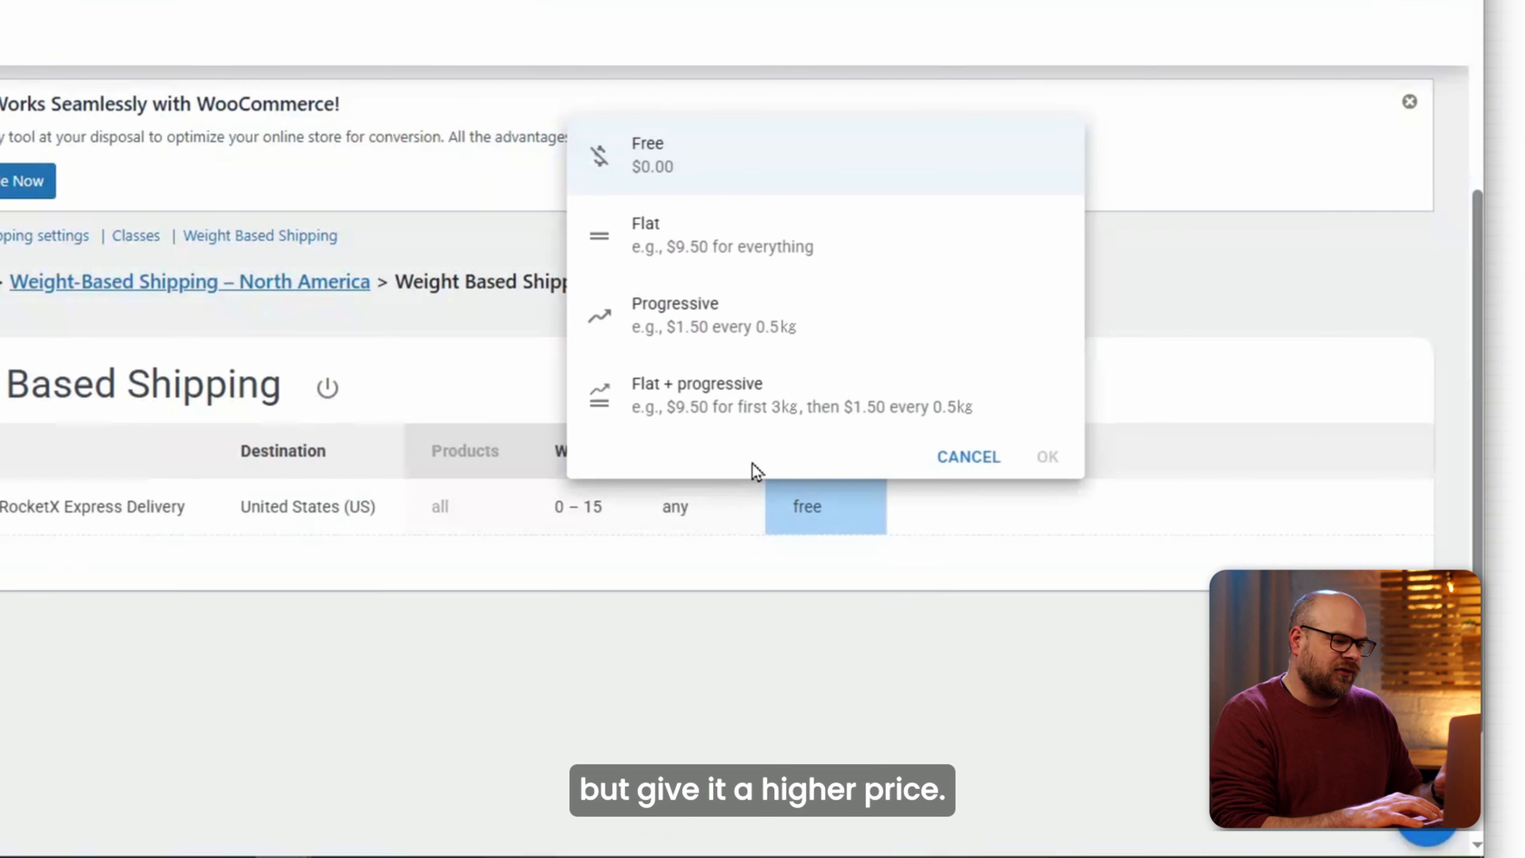
click(755, 402)
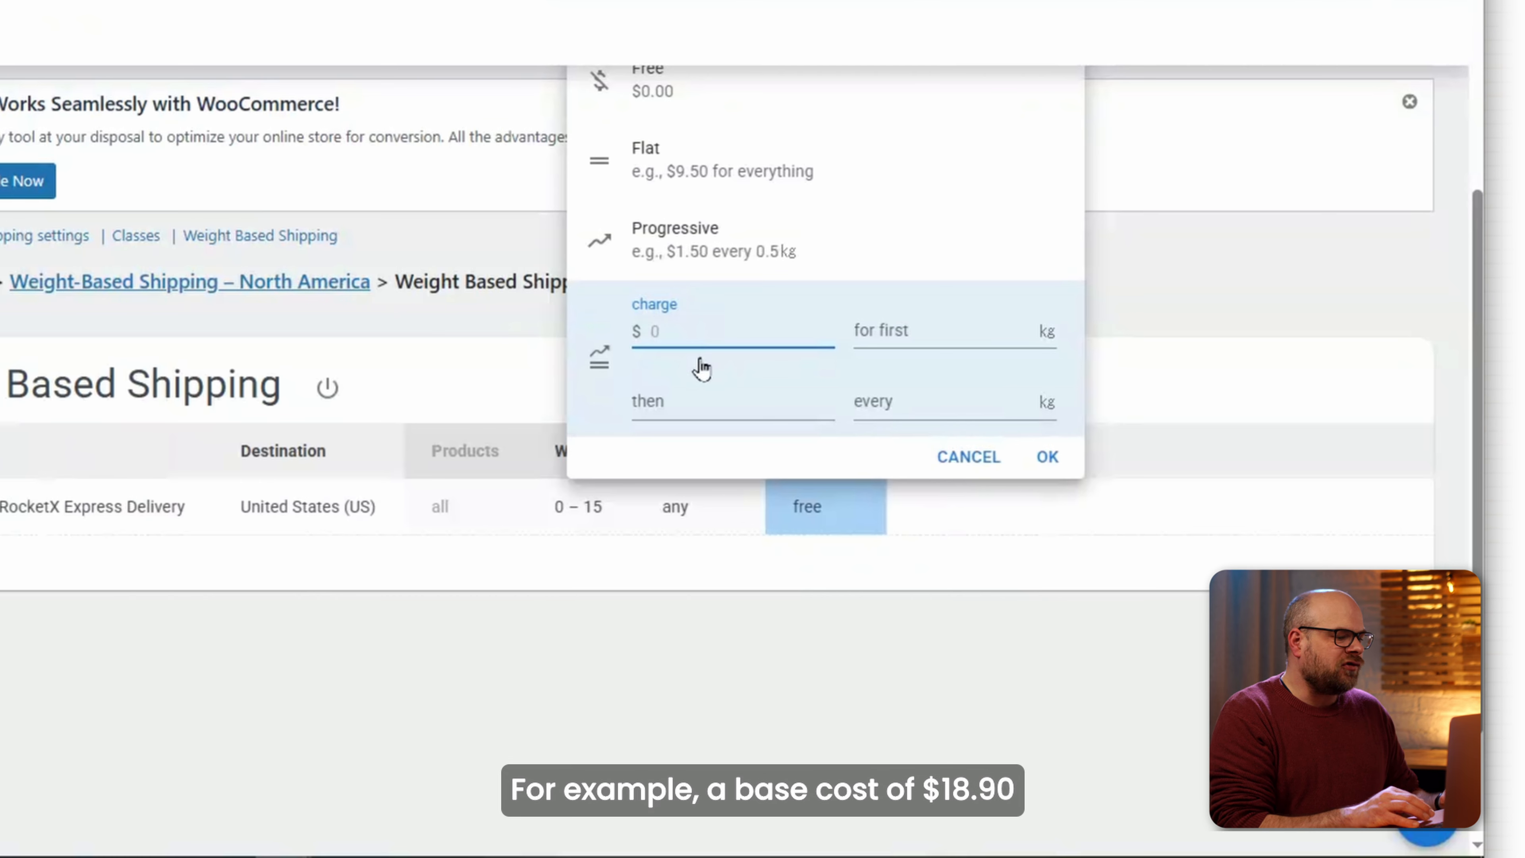
click(904, 327)
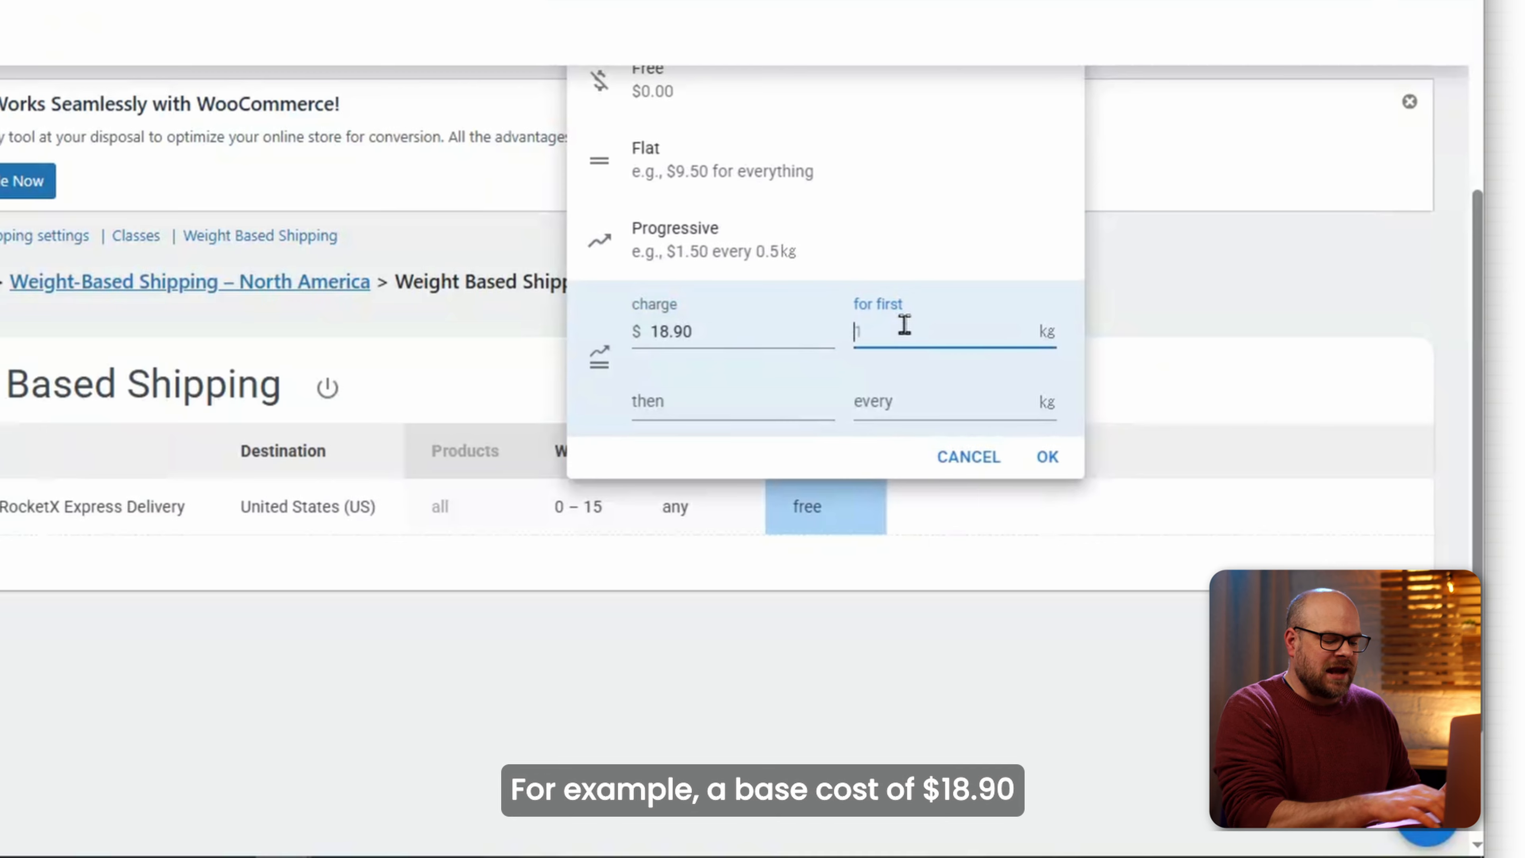
click(761, 401)
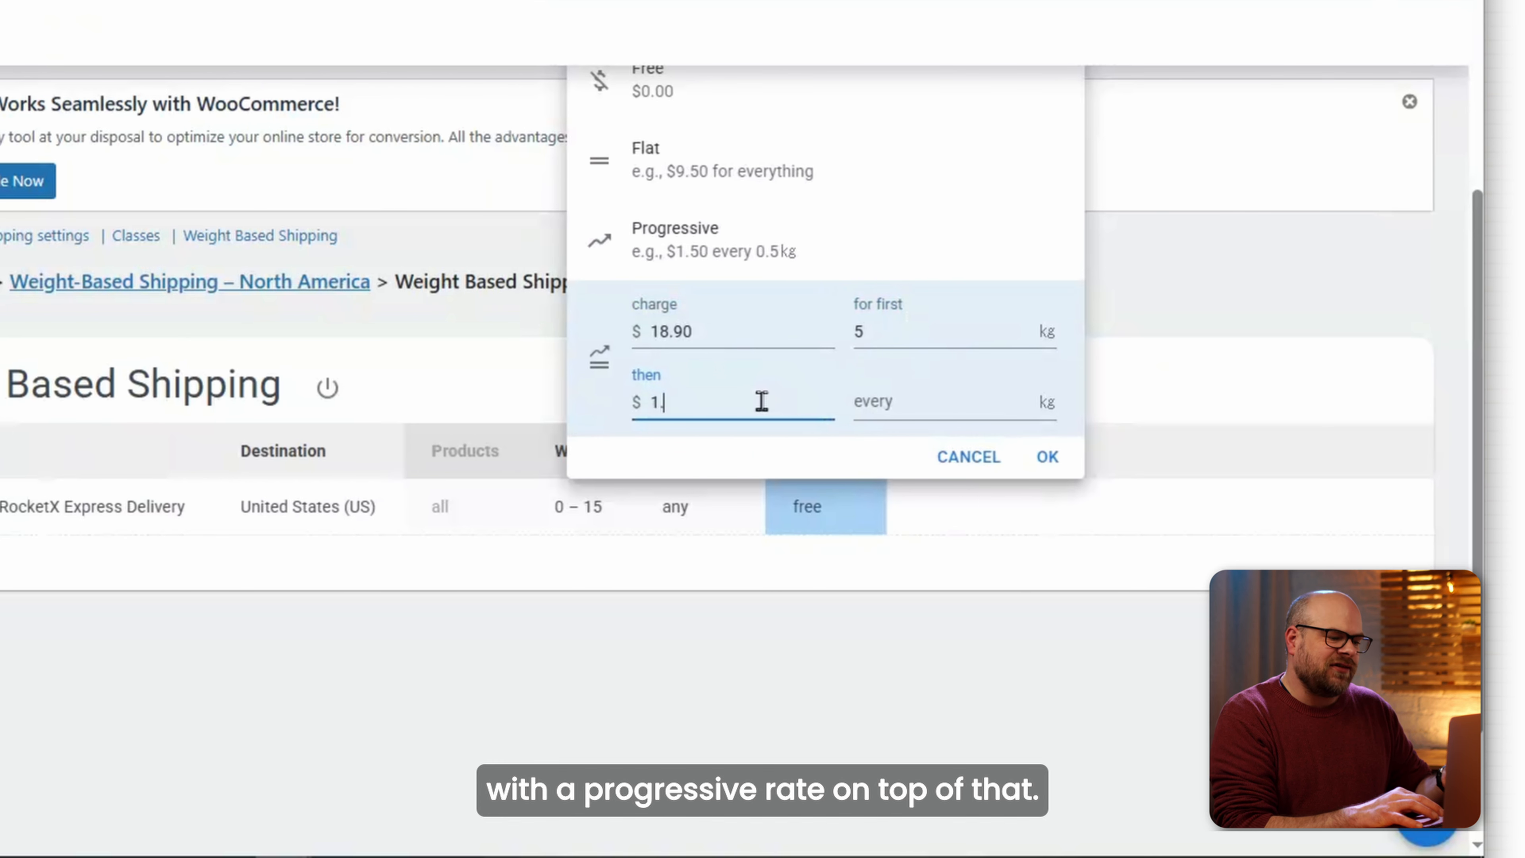
click(870, 408)
text(1)
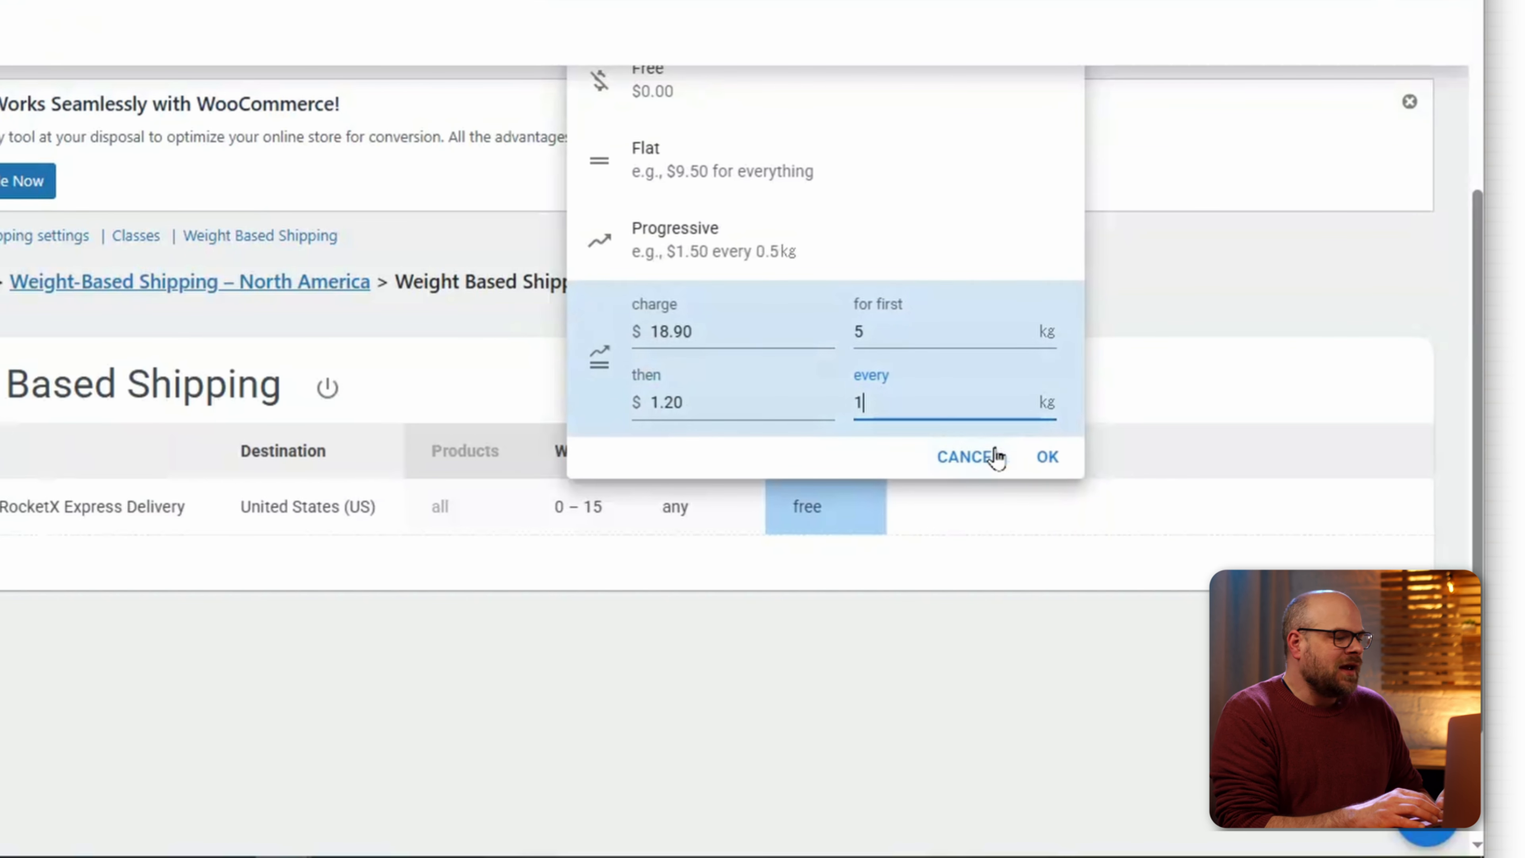
click(1048, 458)
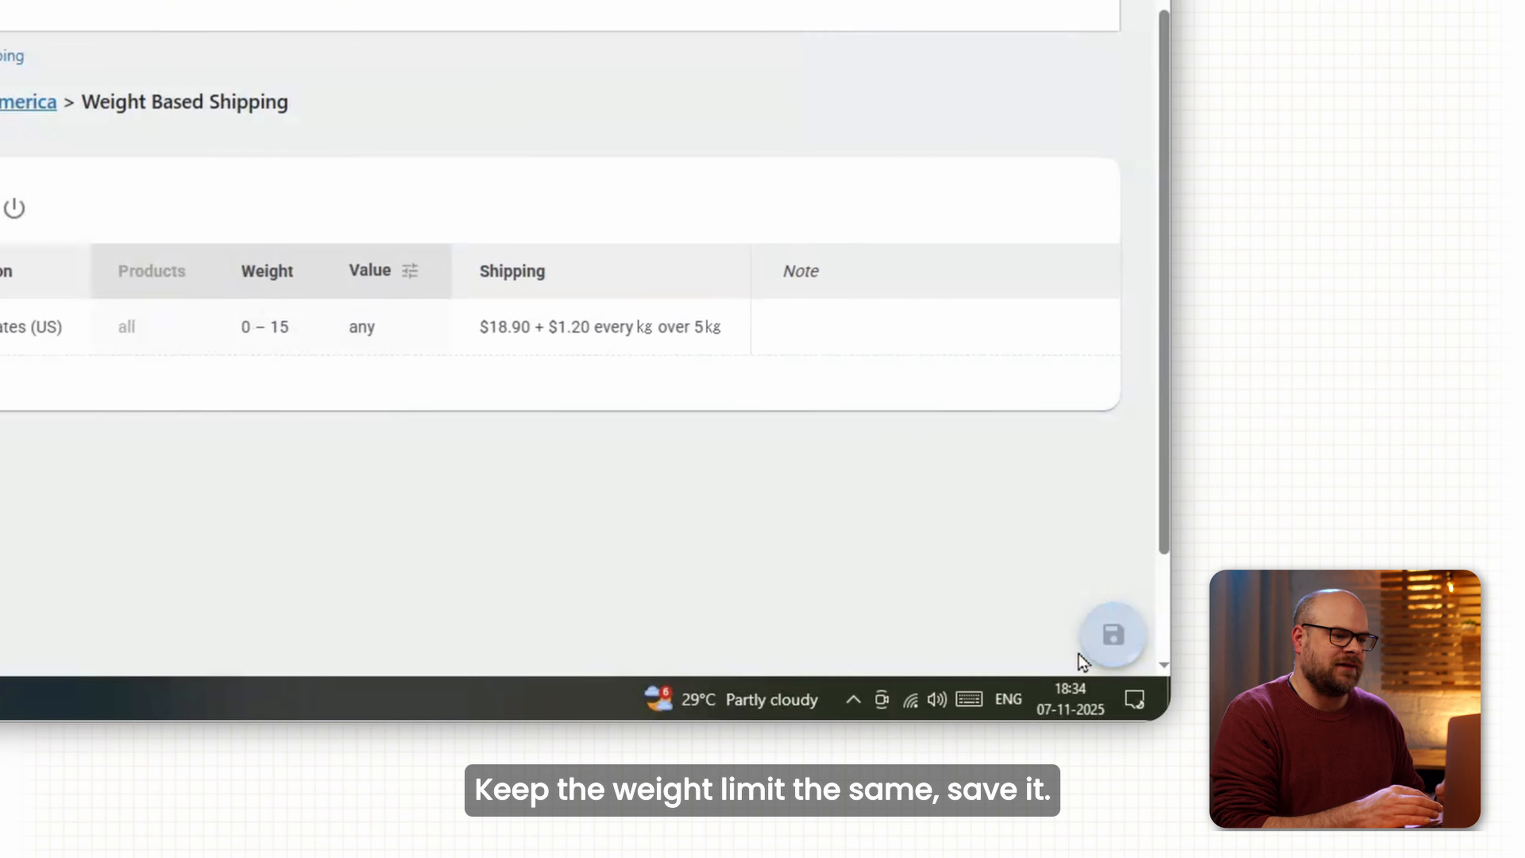
click(1426, 838)
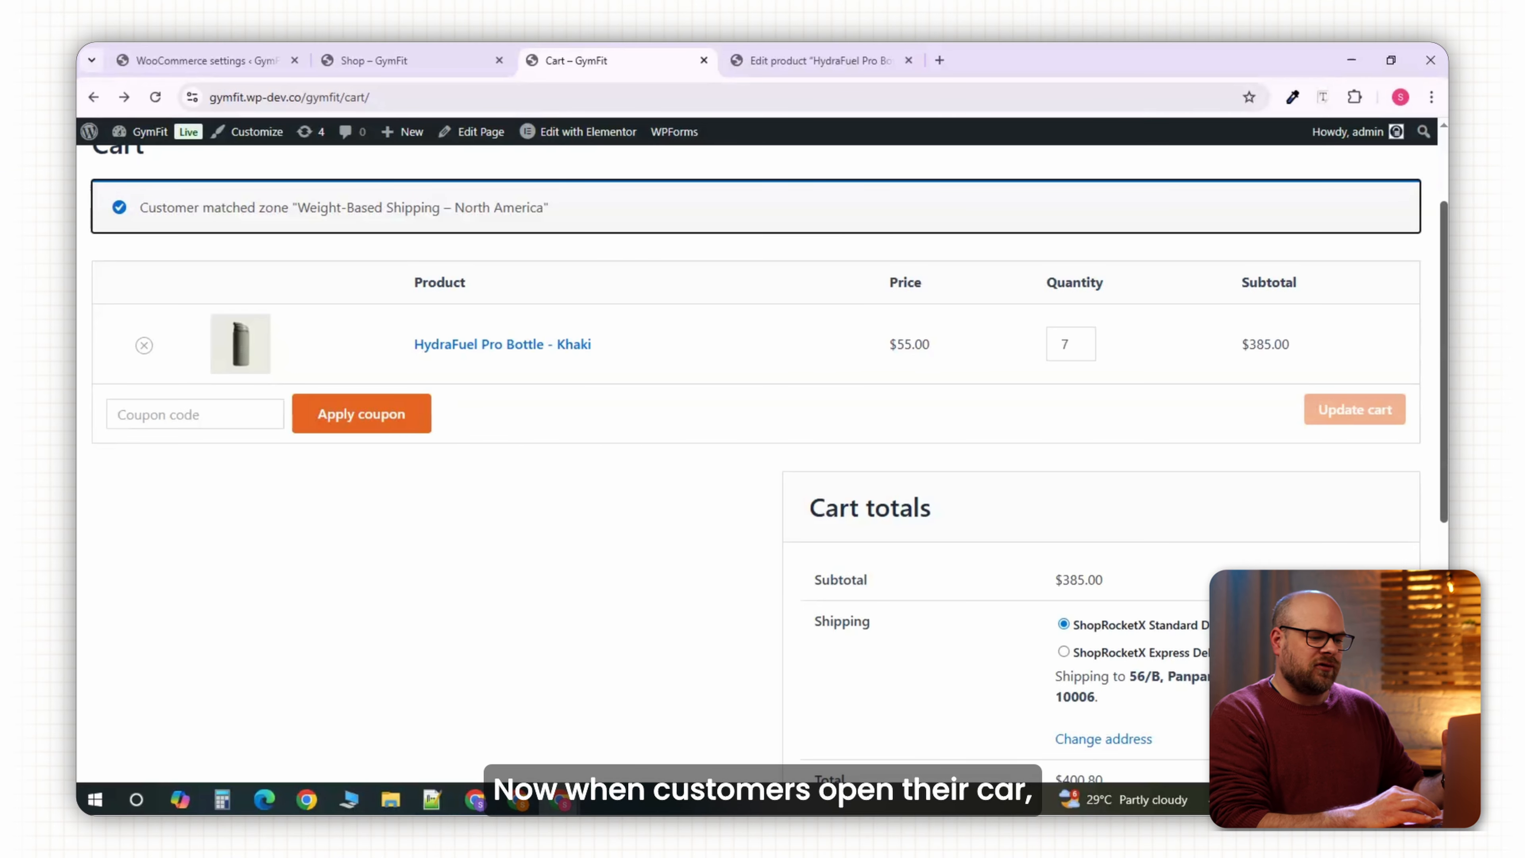
scroll(1258, 556, down, 2)
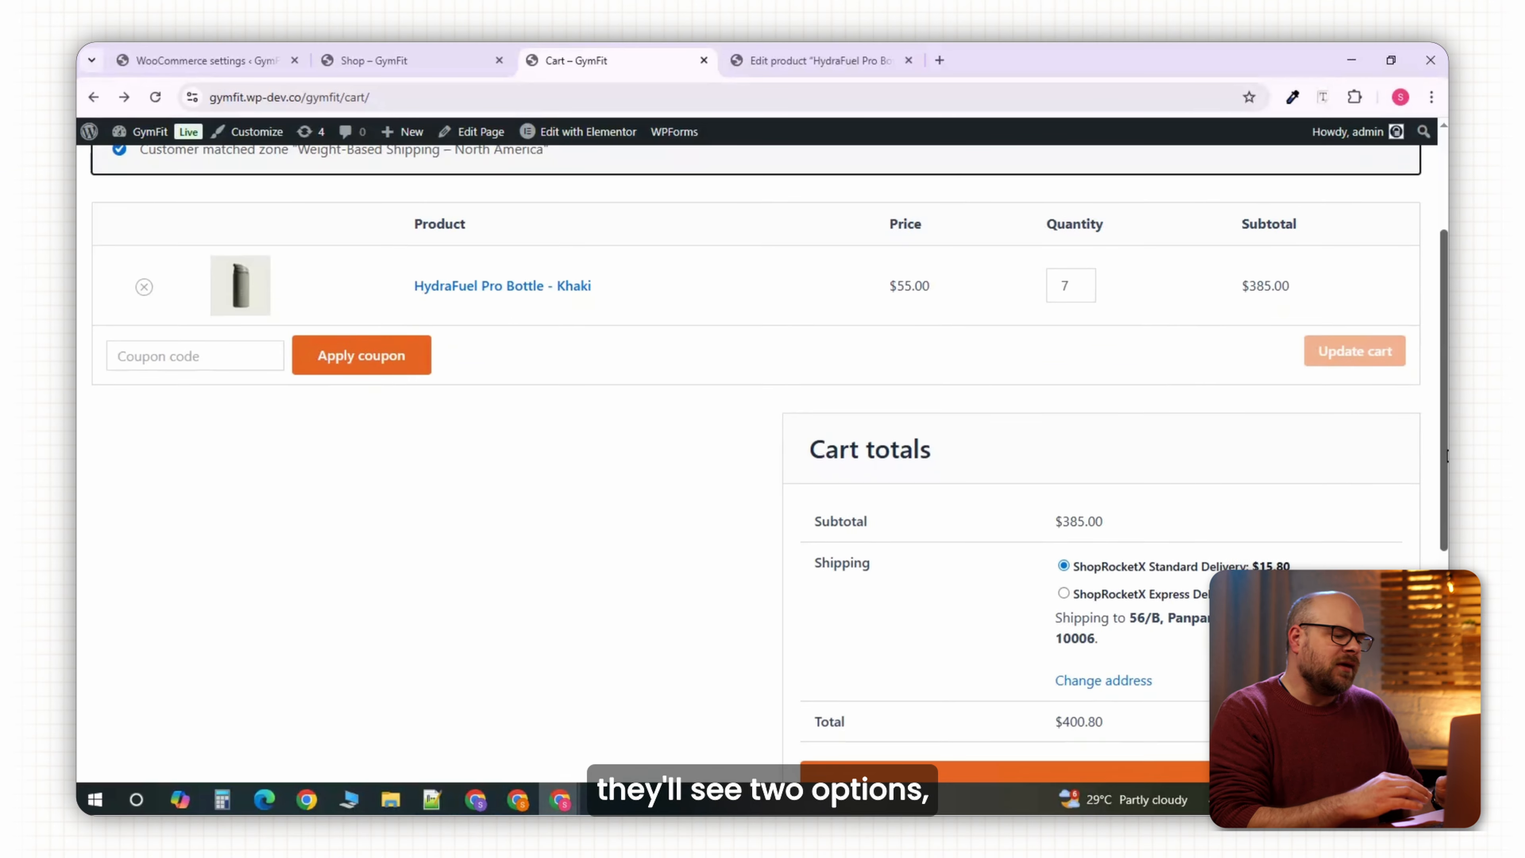